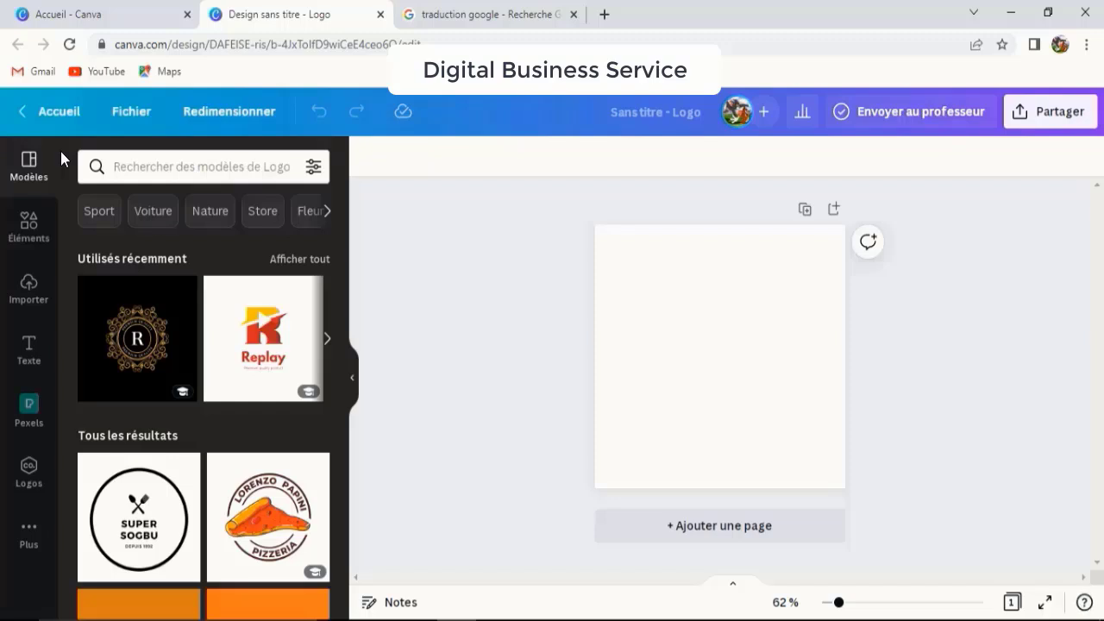
# Look through the additional Canva apps and the categories of the elements library.
pyautogui.click(30, 542)
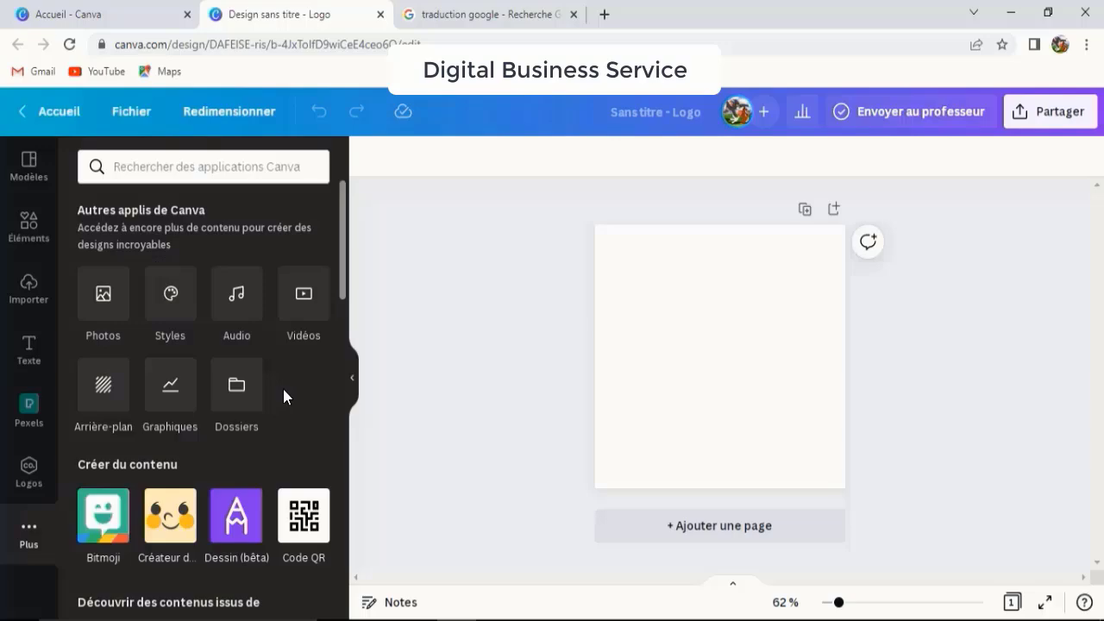
pyautogui.scroll(-4, 283, 393)
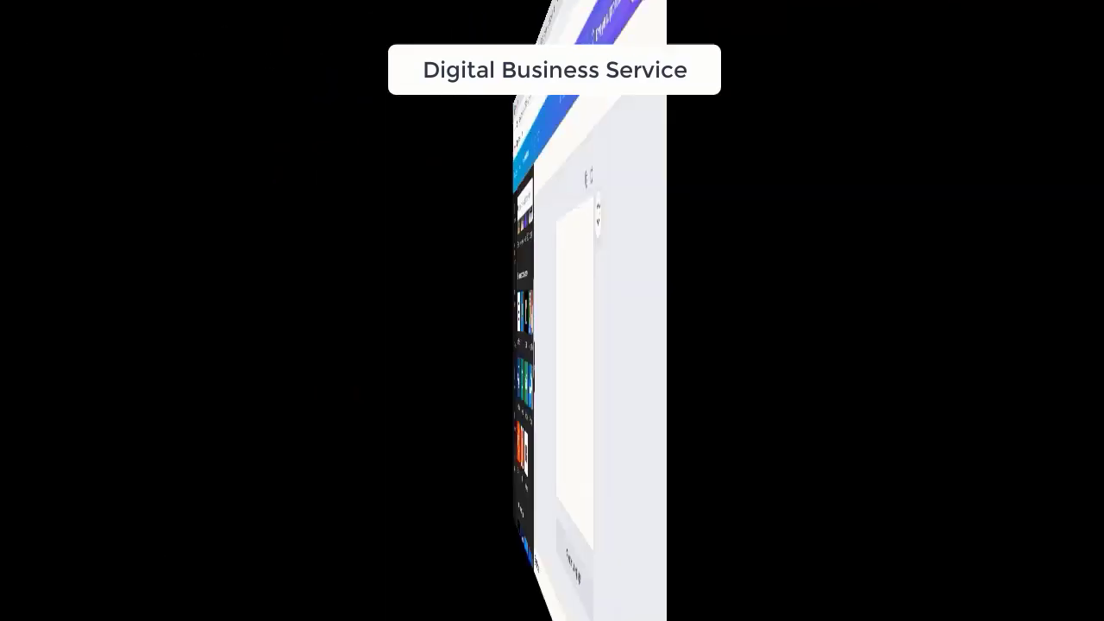
pyautogui.click(29, 226)
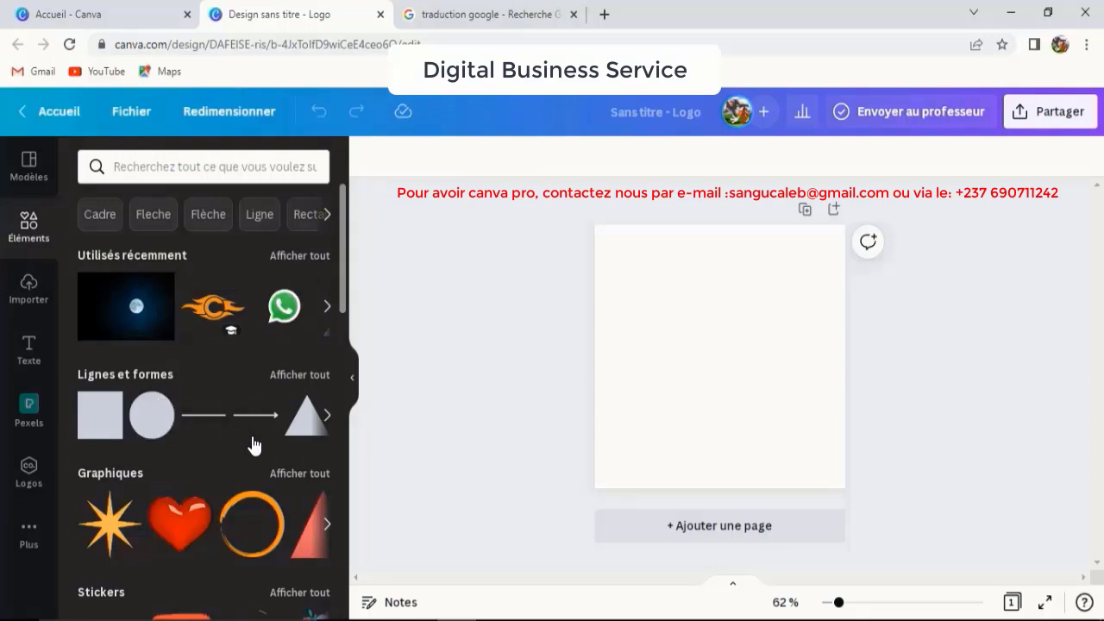
pyautogui.scroll(-3, 271, 460)
pyautogui.scroll(-5, 271, 465)
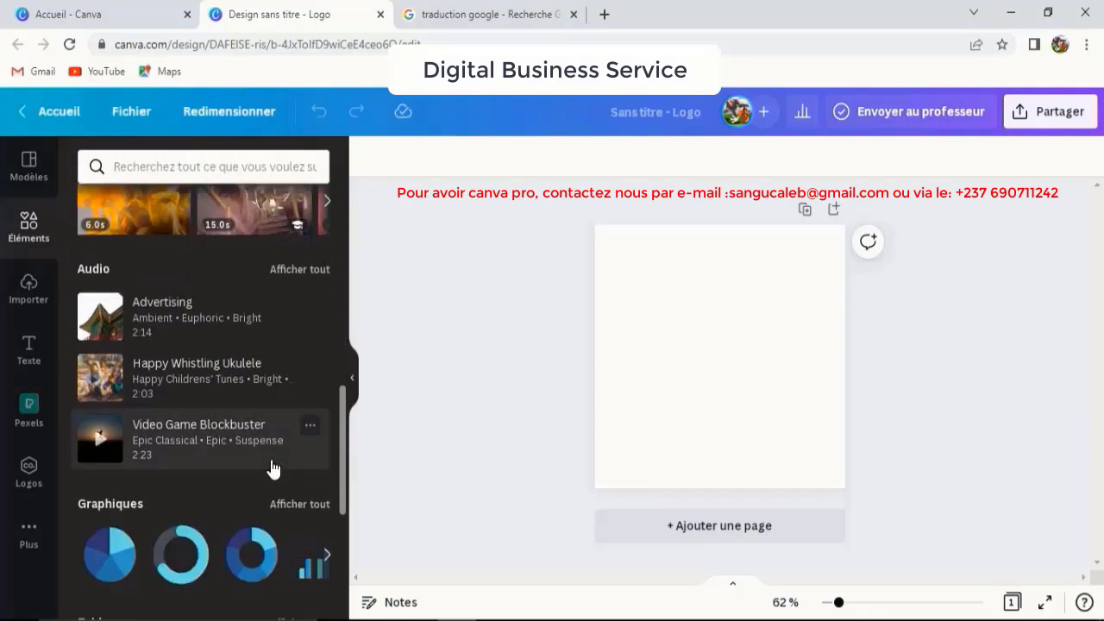
pyautogui.scroll(8, 271, 469)
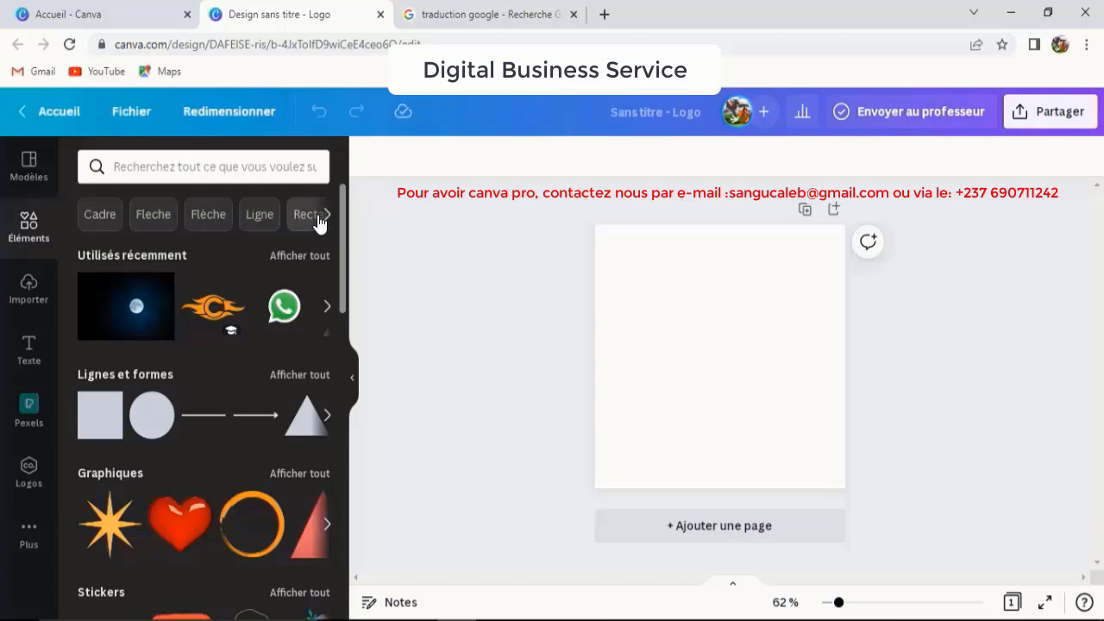
# Browse the frame designs in the elements library's "Cadre" category.
pyautogui.click(97, 216)
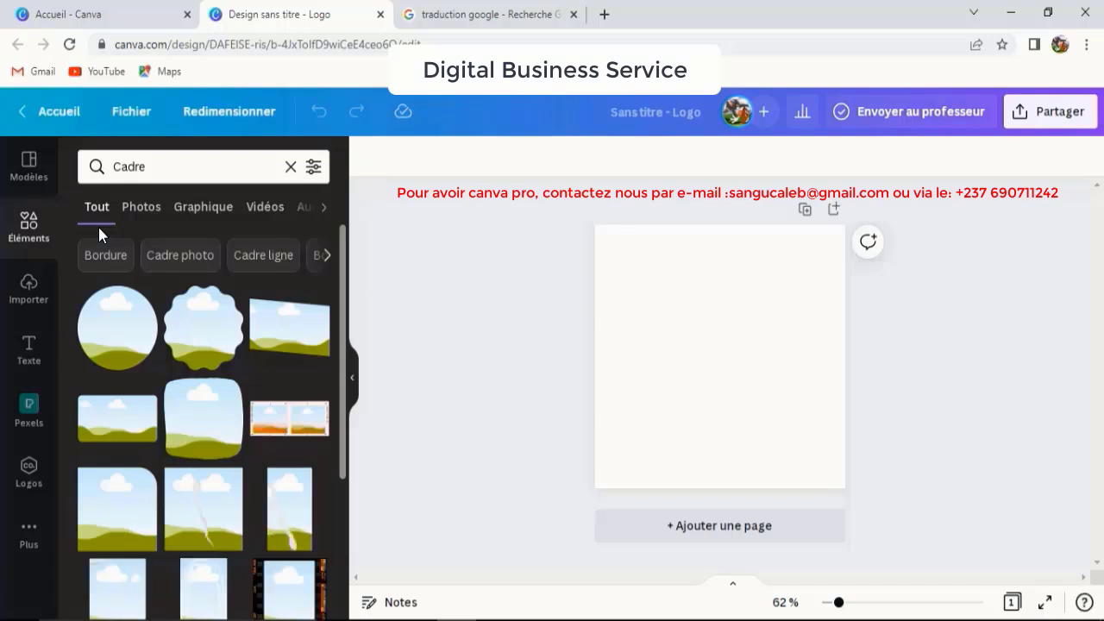
pyautogui.scroll(-3, 188, 365)
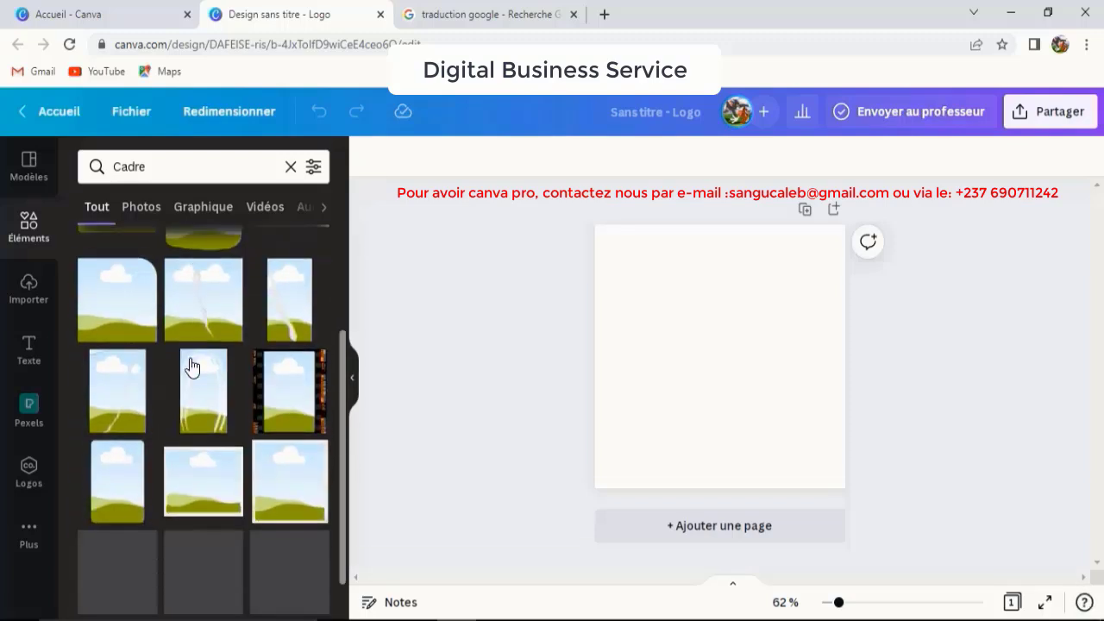
pyautogui.scroll(-2, 191, 366)
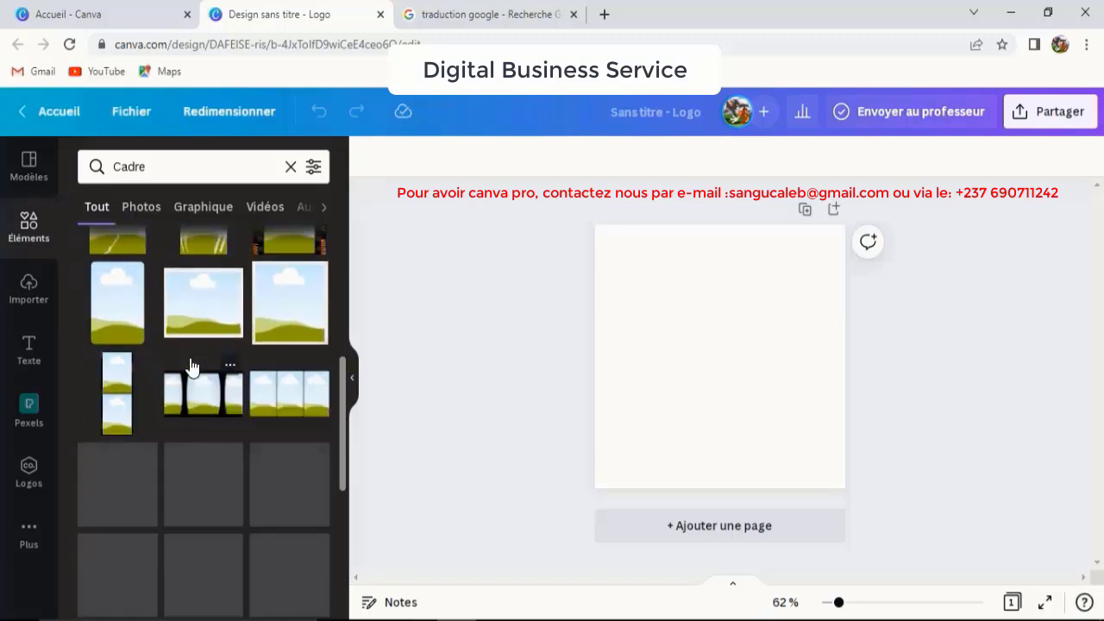
pyautogui.scroll(-3, 192, 367)
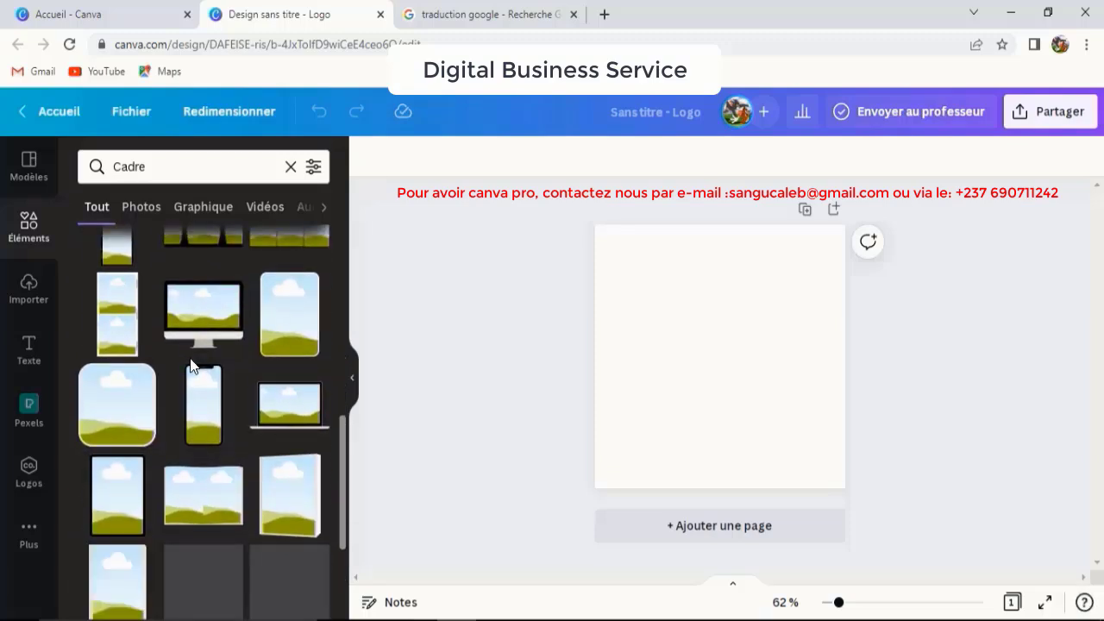
pyautogui.scroll(-3, 190, 362)
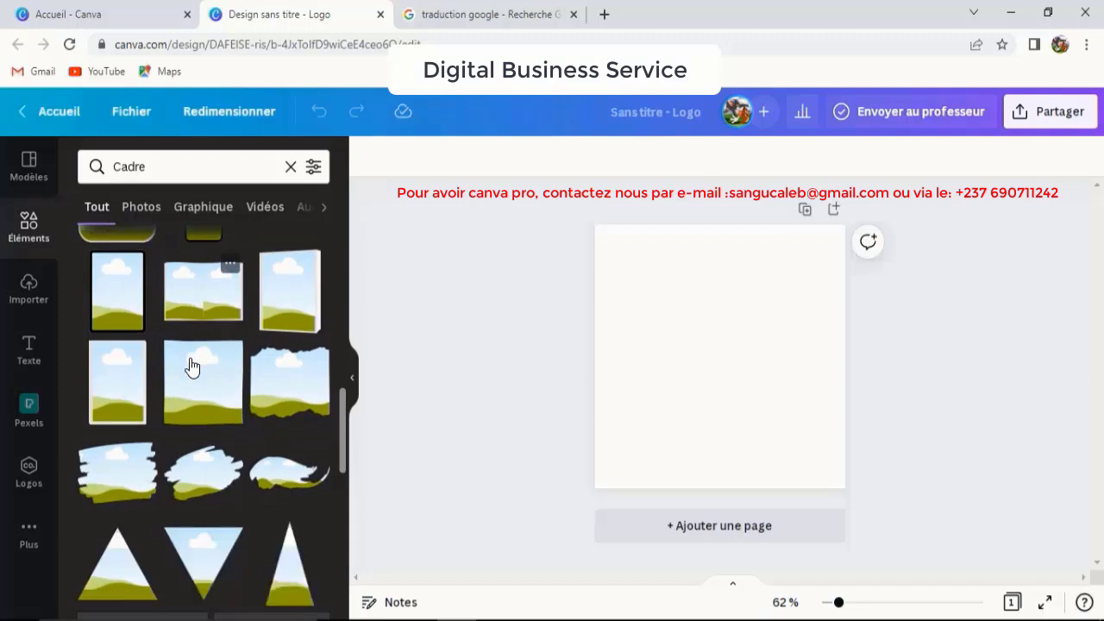
pyautogui.scroll(-1, 192, 367)
pyautogui.scroll(10, 197, 272)
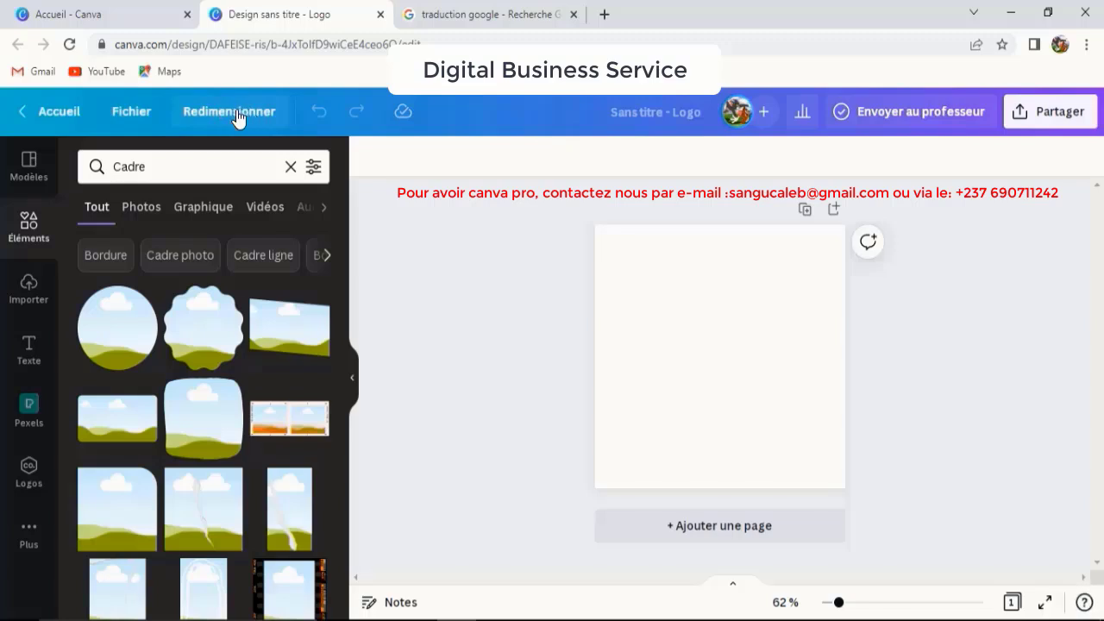
# Rename the design "Mon logo professionnel".
pyautogui.click(654, 114)
pyautogui.press('BackSpace')
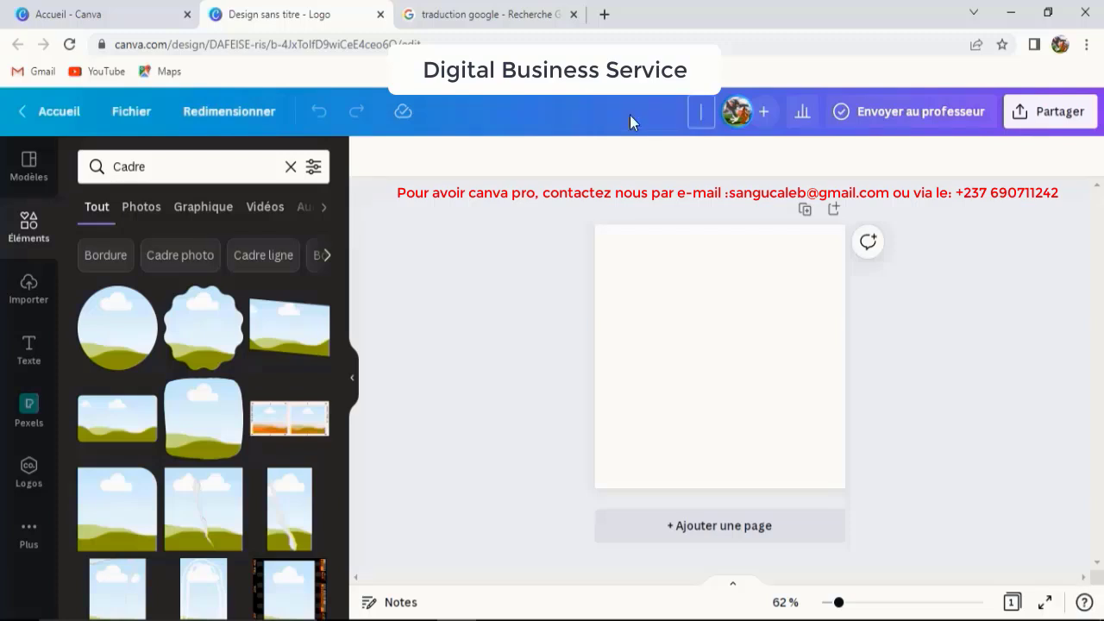
pyautogui.write('Mon logo profess')
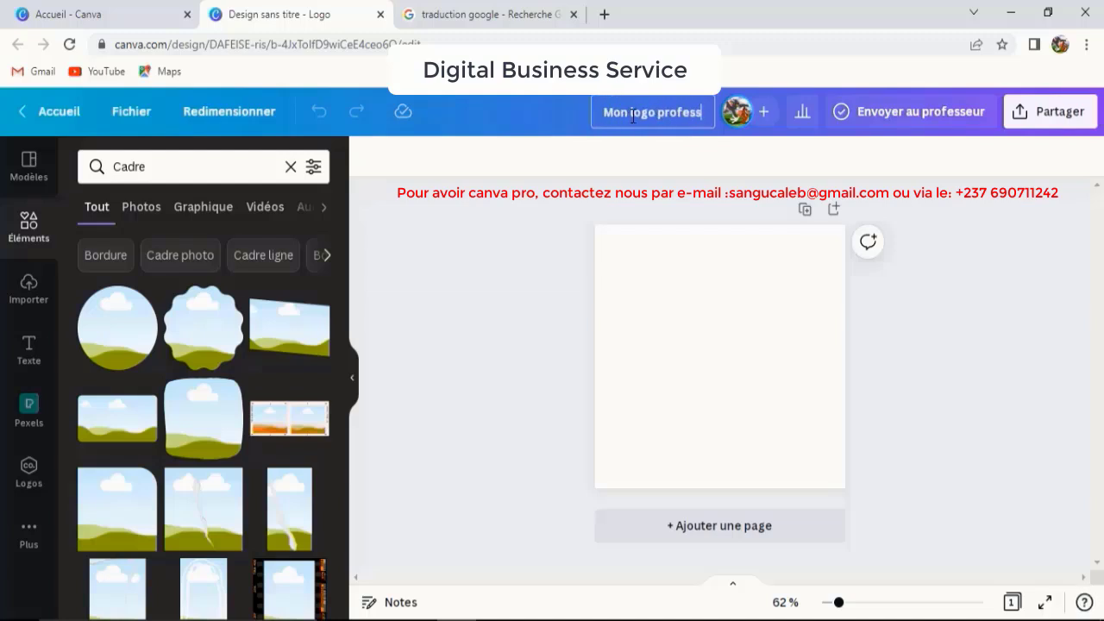
pyautogui.write('ionnel')
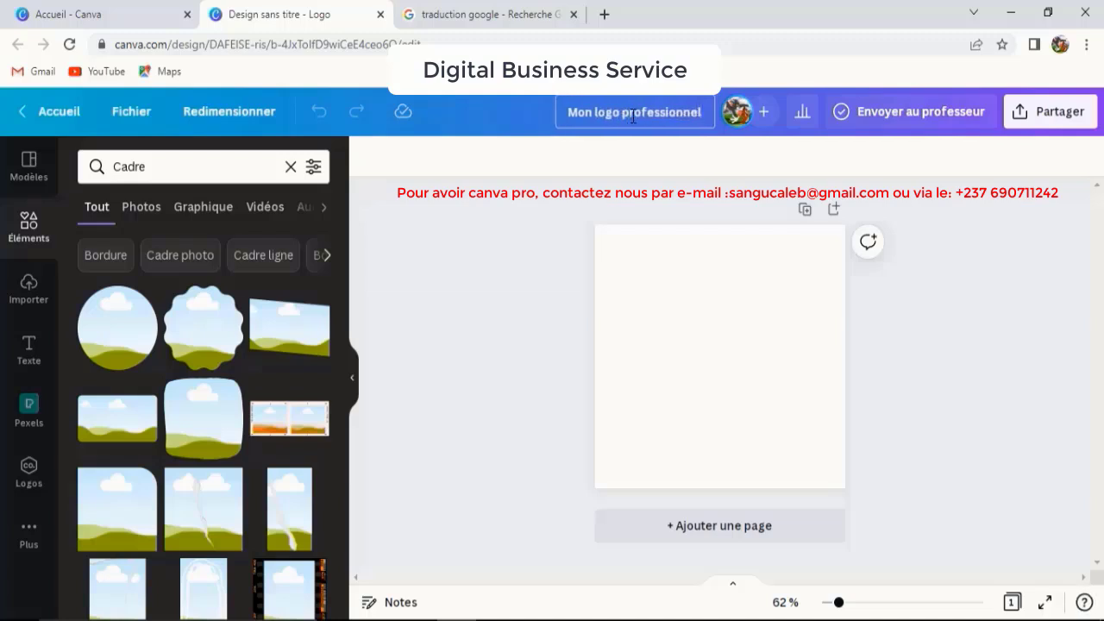
pyautogui.click(688, 153)
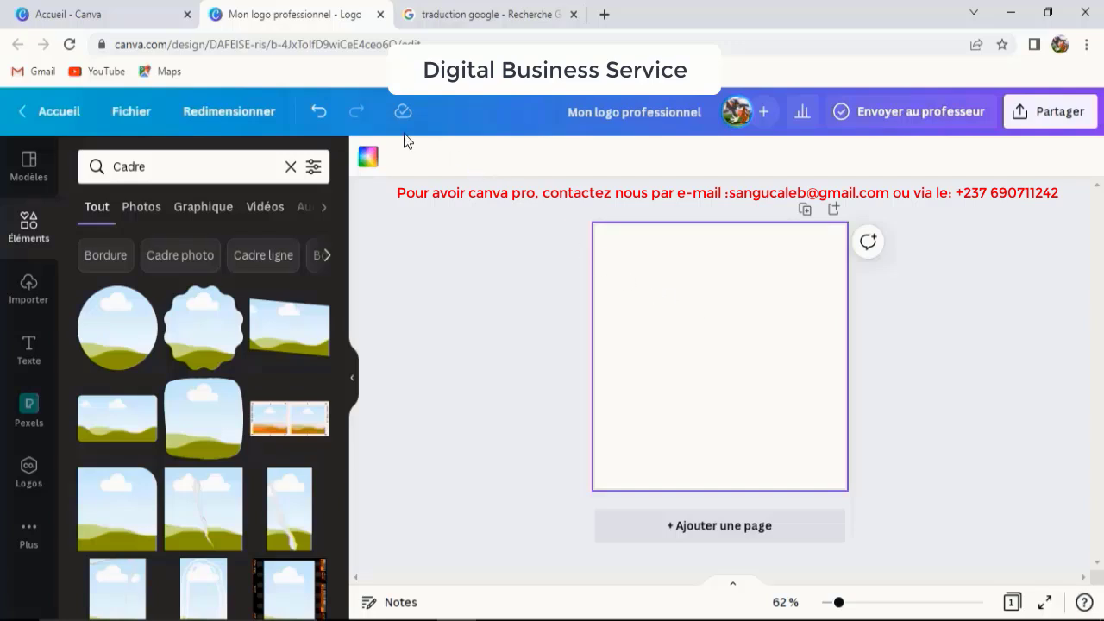
# Resize the design itself to the recent 8.5 × 5.4 cm format and add a second page.
pyautogui.click(266, 118)
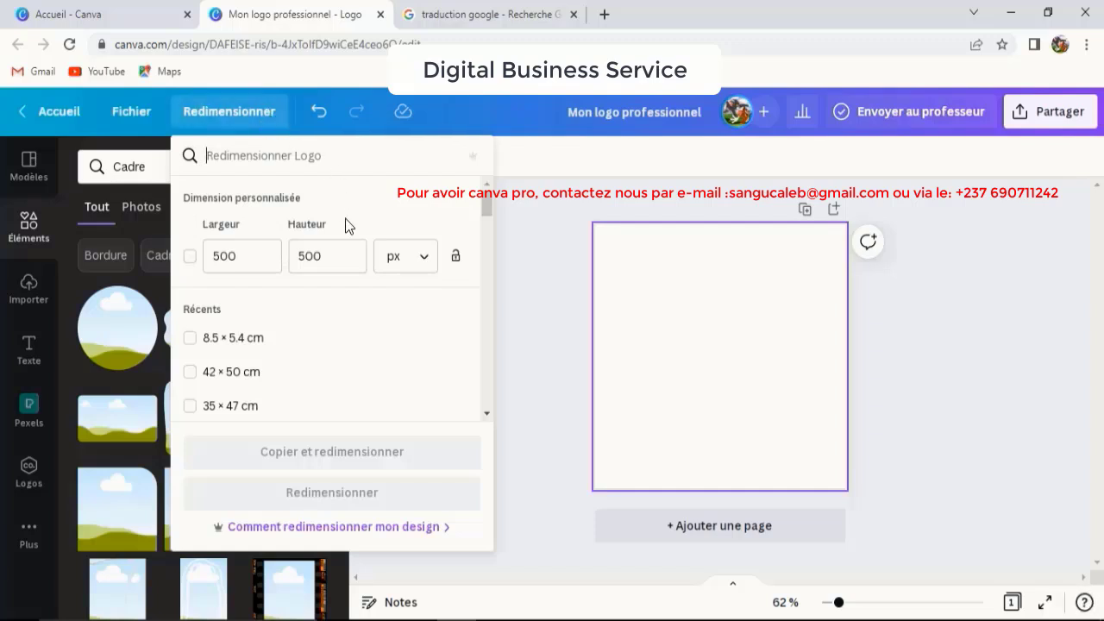
pyautogui.click(190, 340)
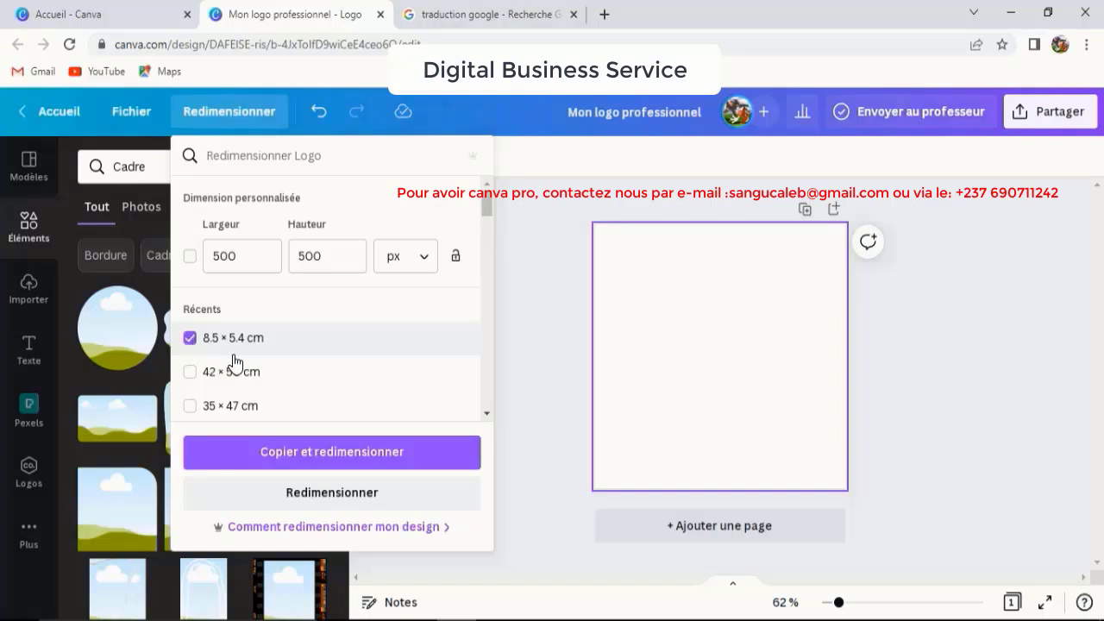
pyautogui.click(341, 494)
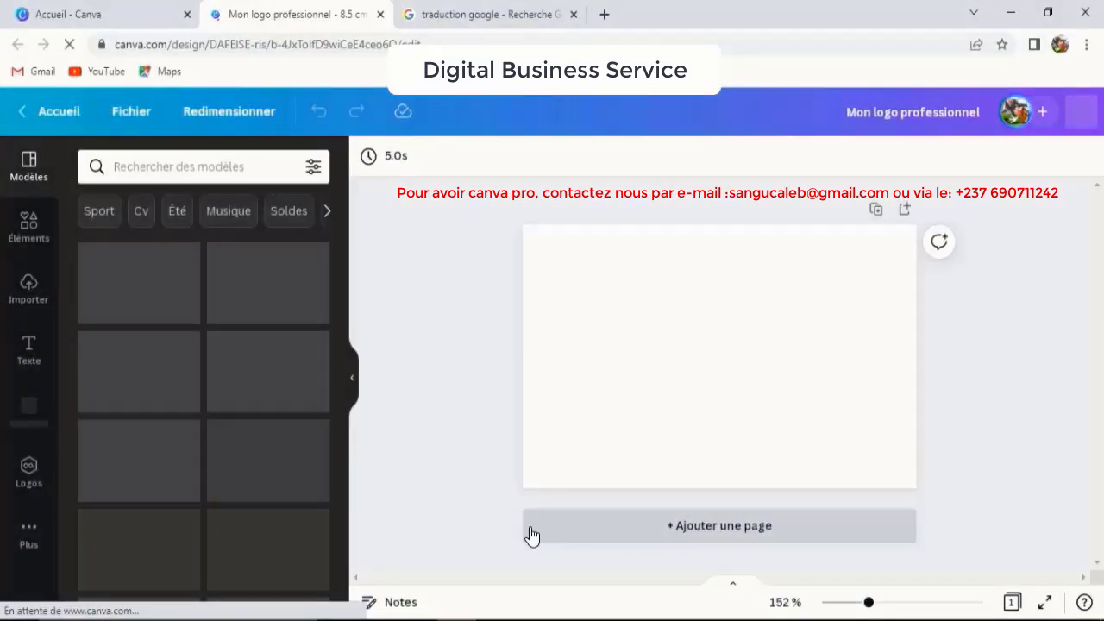
pyautogui.click(685, 527)
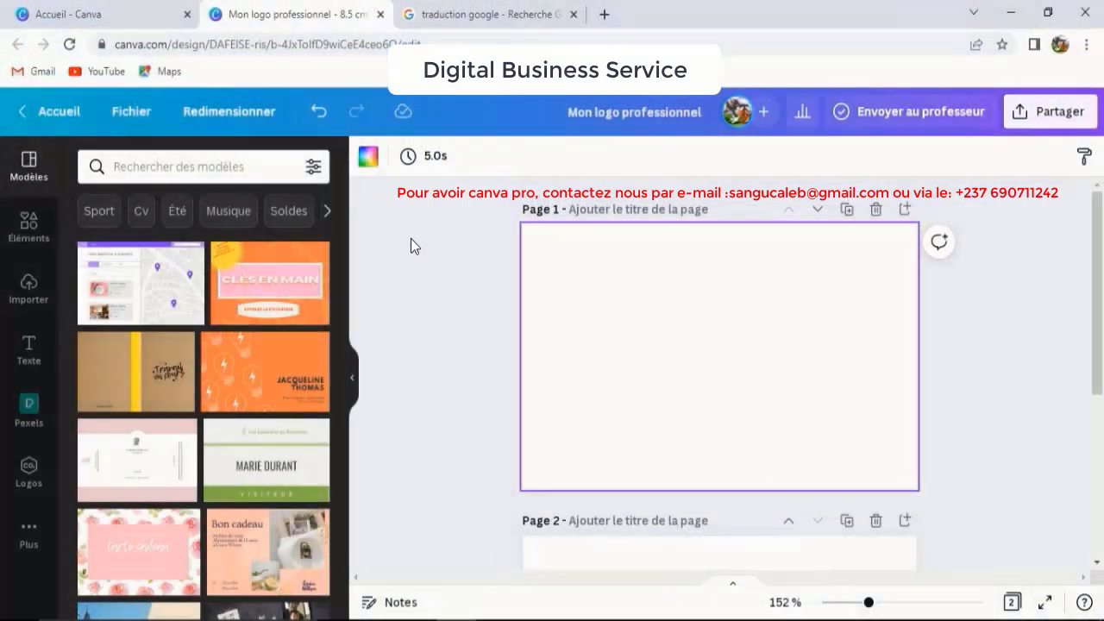
# Set the background colour of page 1 and page 2 to black.
pyautogui.click(29, 229)
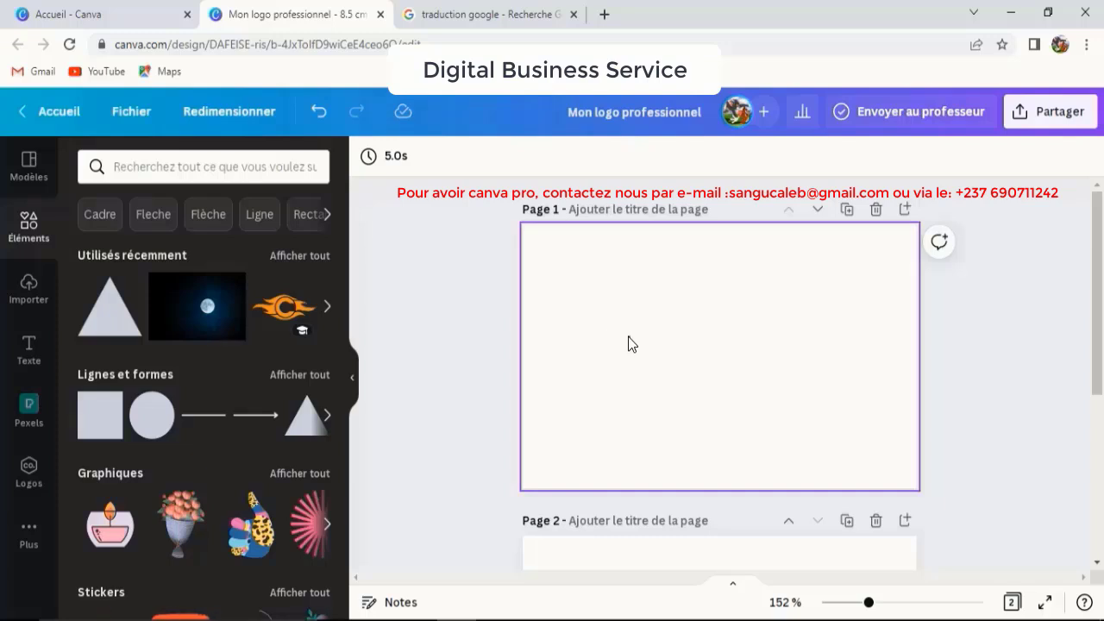
pyautogui.click(628, 343)
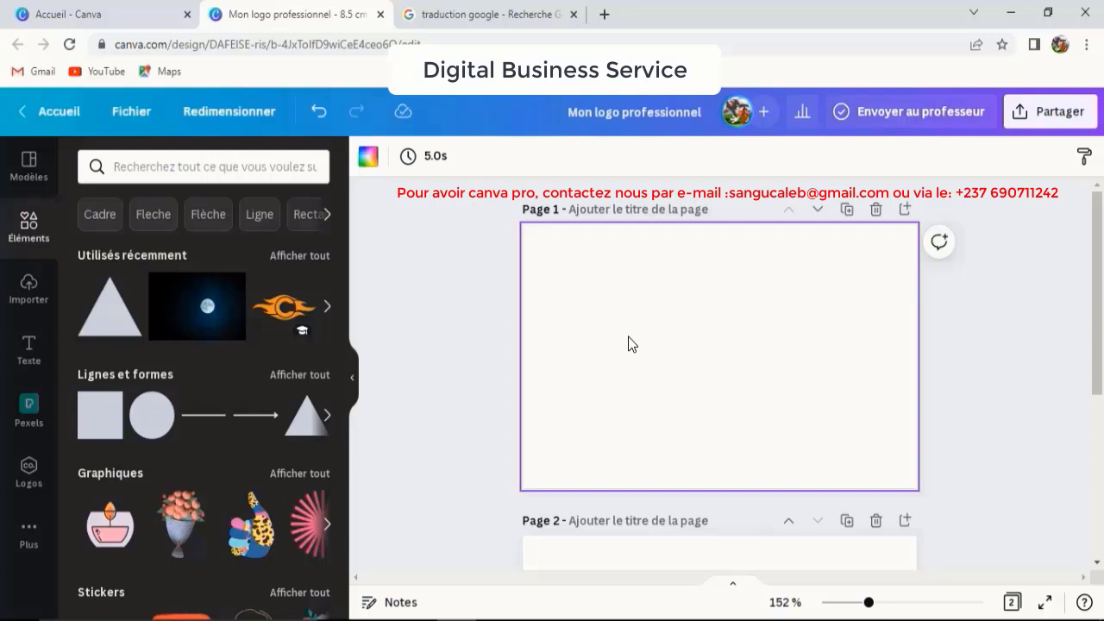
pyautogui.click(369, 158)
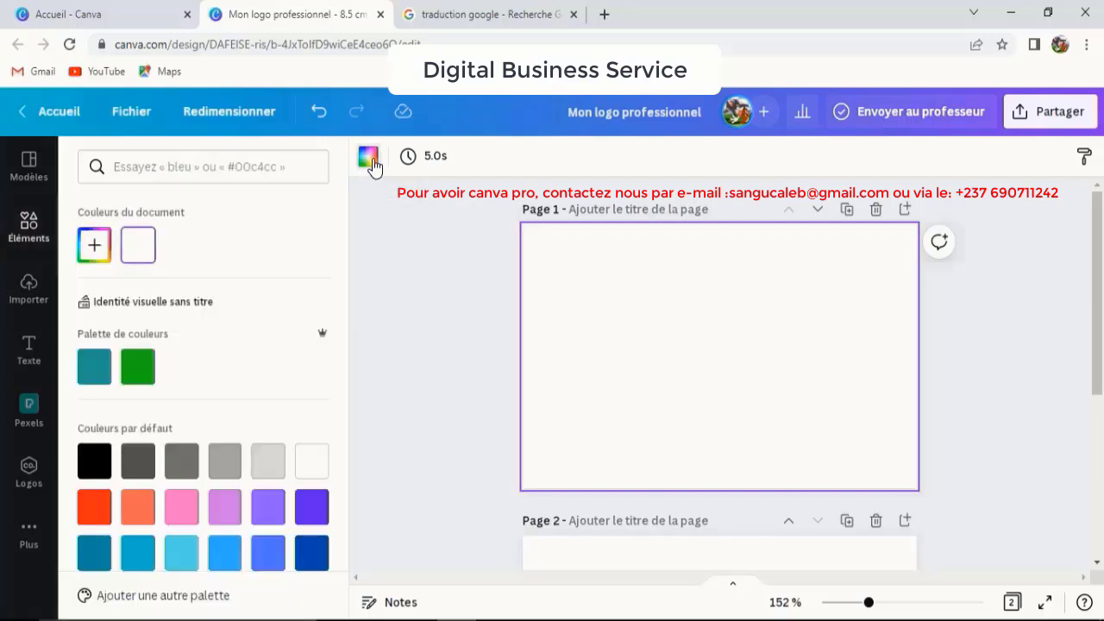
pyautogui.click(94, 461)
pyautogui.scroll(-2, 624, 405)
pyautogui.click(626, 460)
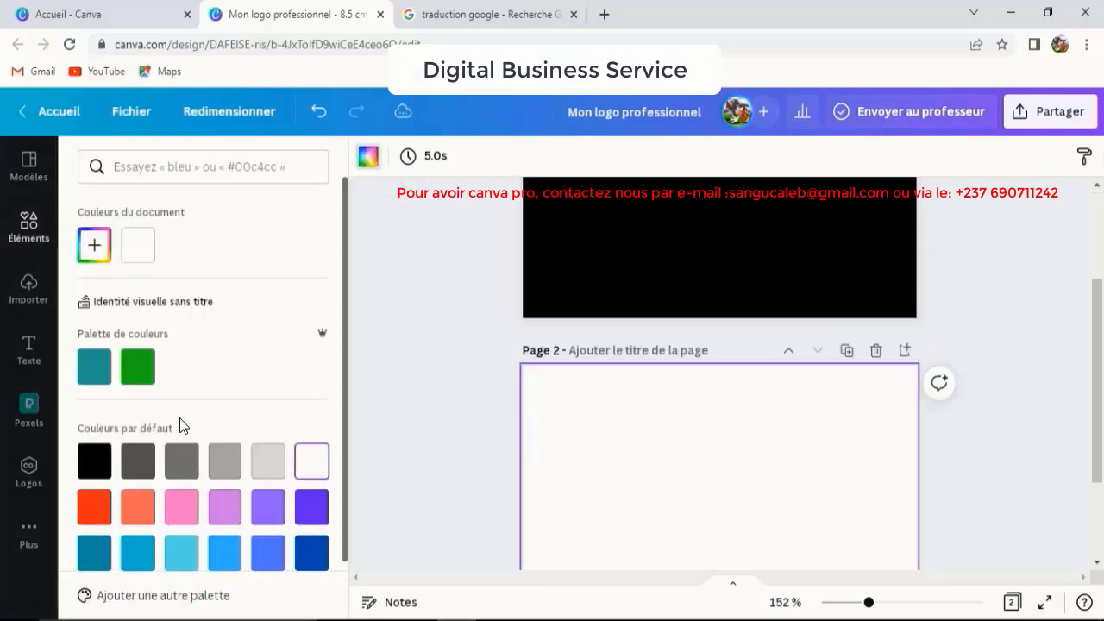
pyautogui.click(94, 461)
pyautogui.scroll(2, 628, 244)
pyautogui.scroll(-1, 397, 227)
pyautogui.scroll(1, 397, 226)
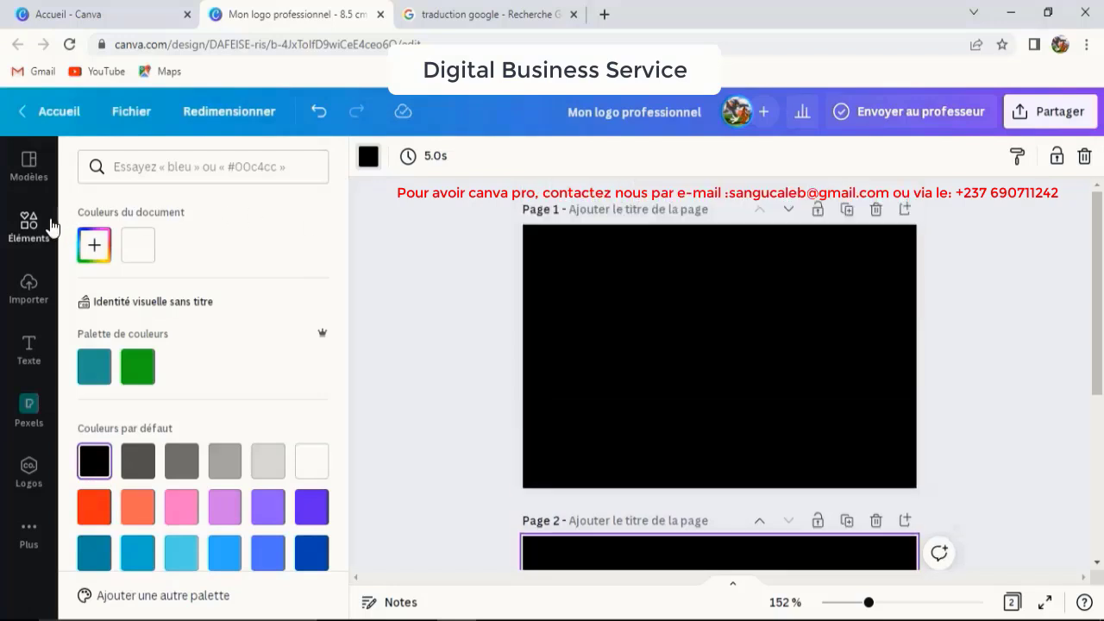
# Place the recently used triangle shape on page 1 and fill it with the custom yellow #F1D305.
pyautogui.click(29, 226)
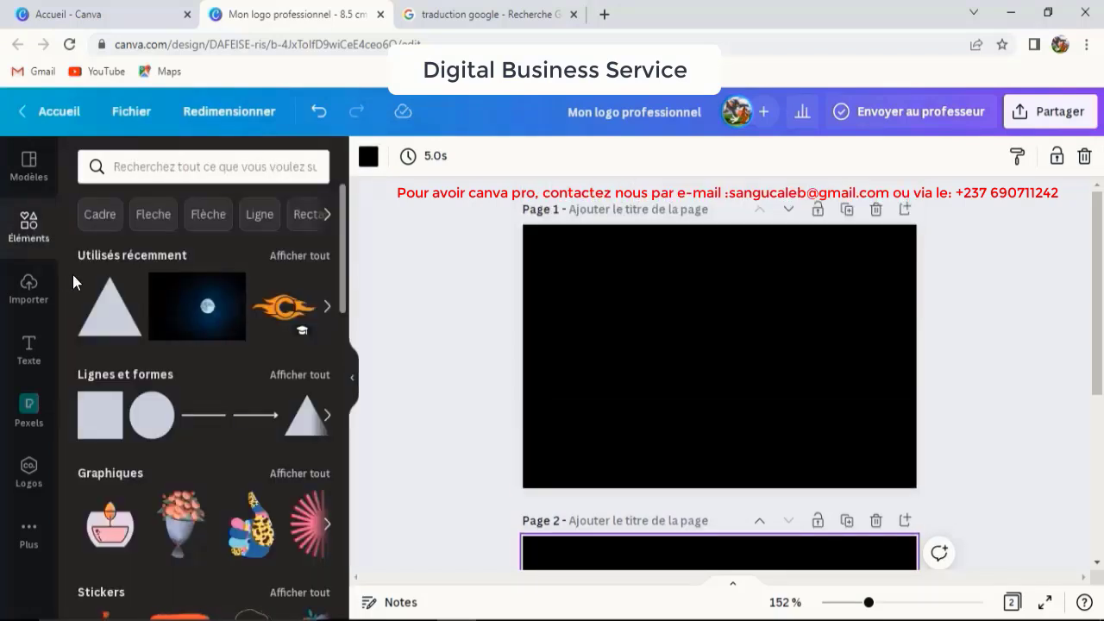
pyautogui.moveTo(108, 311); pyautogui.dragTo(664, 335)
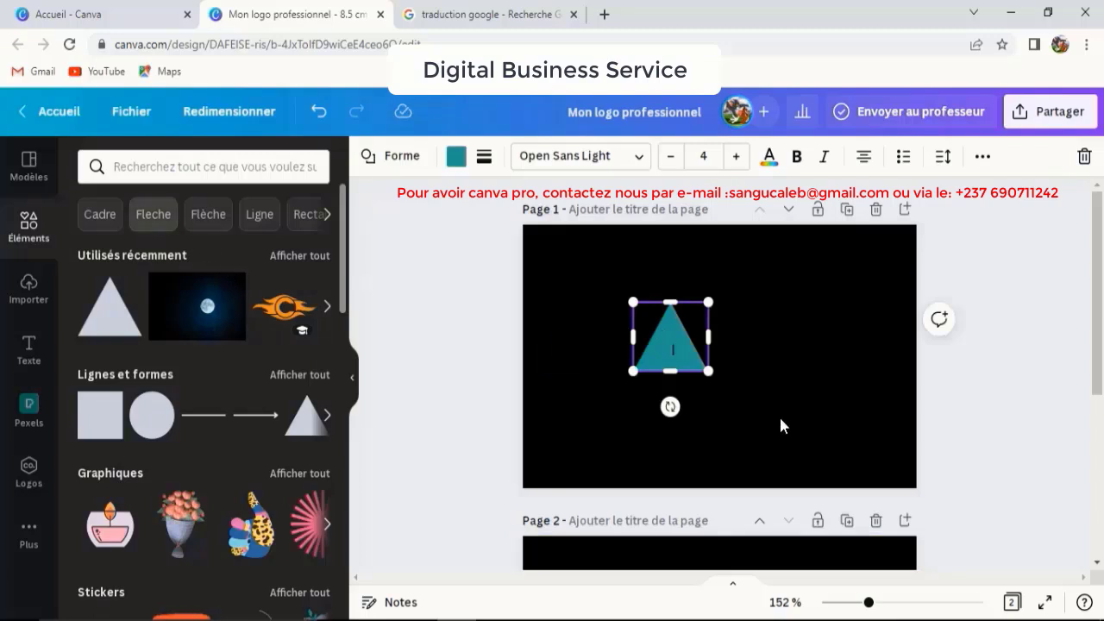
pyautogui.click(456, 164)
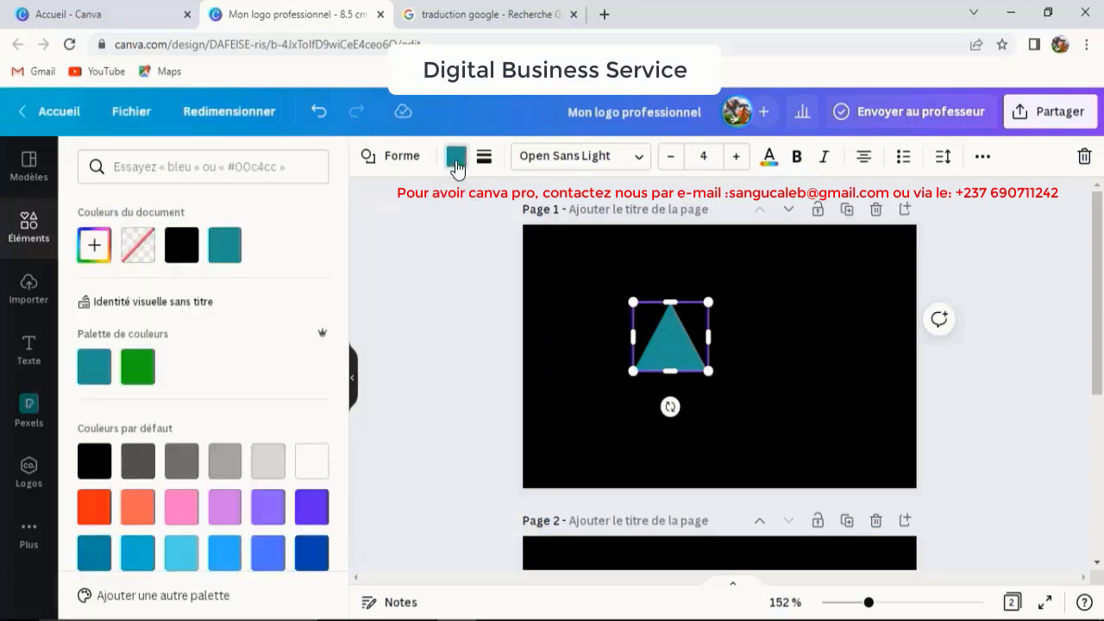
pyautogui.scroll(-2, 203, 425)
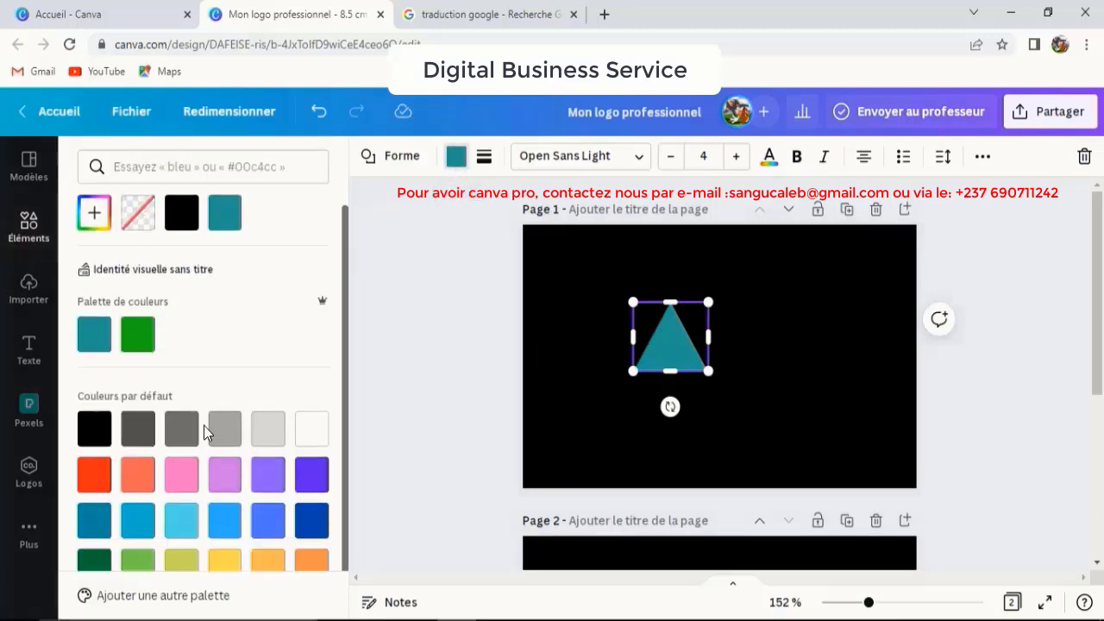
pyautogui.scroll(2, 127, 281)
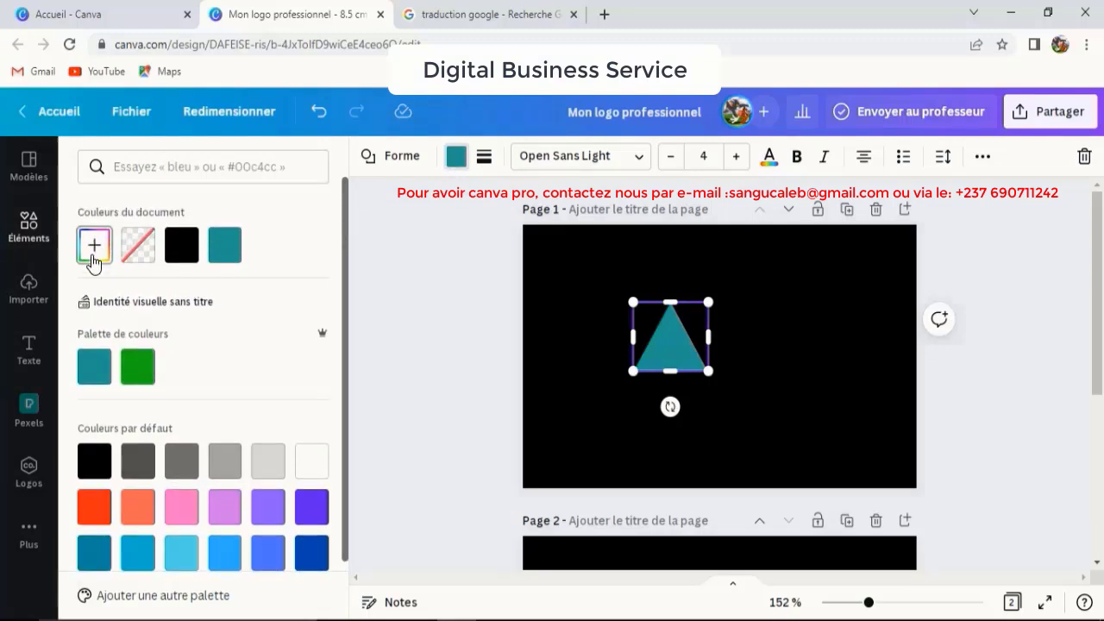
pyautogui.click(93, 255)
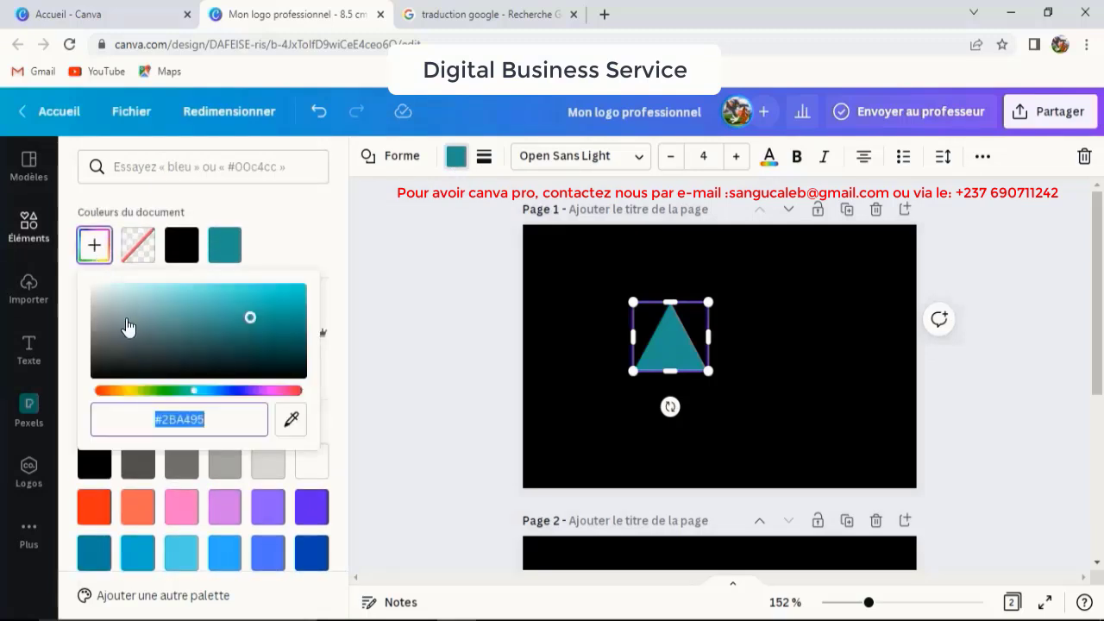
pyautogui.click(126, 392)
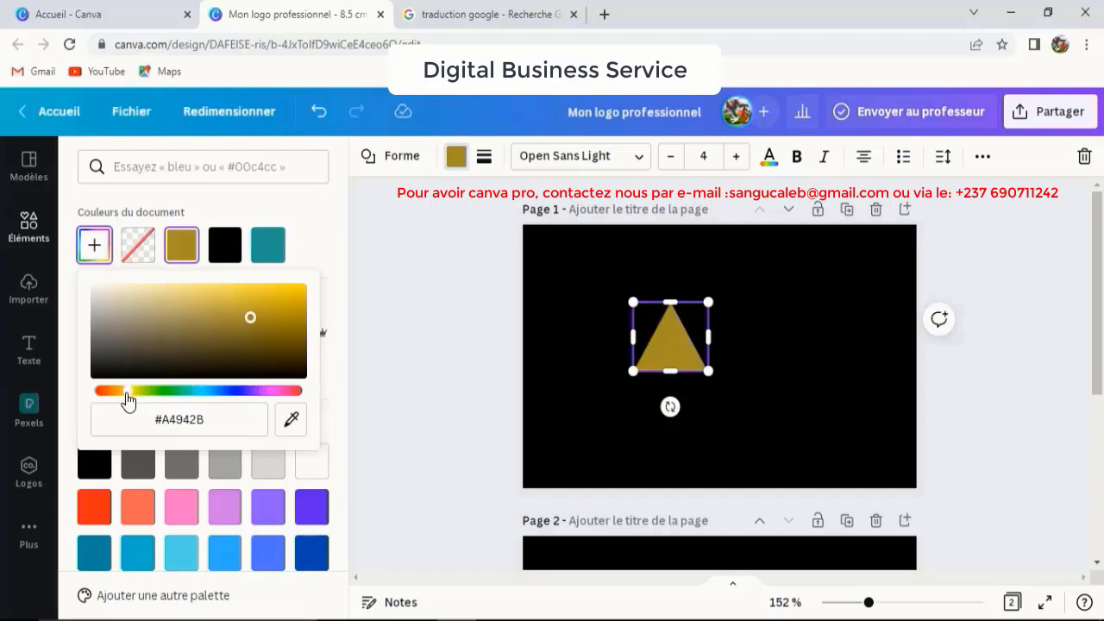
pyautogui.click(303, 296)
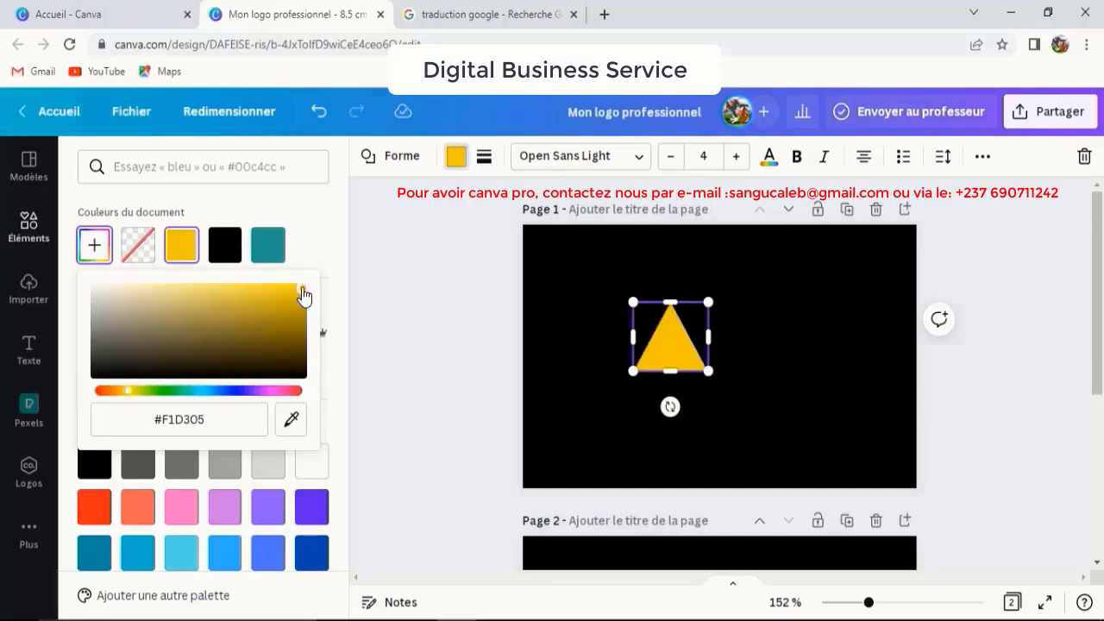
# Rotate, enlarge and move the yellow triangle so it fills the upper-right corner of page 1 with a diagonal edge.
pyautogui.moveTo(670, 406); pyautogui.dragTo(767, 320)
pyautogui.moveTo(669, 336); pyautogui.dragTo(889, 248)
pyautogui.moveTo(852, 286); pyautogui.dragTo(780, 313)
pyautogui.moveTo(950, 264); pyautogui.dragTo(928, 247)
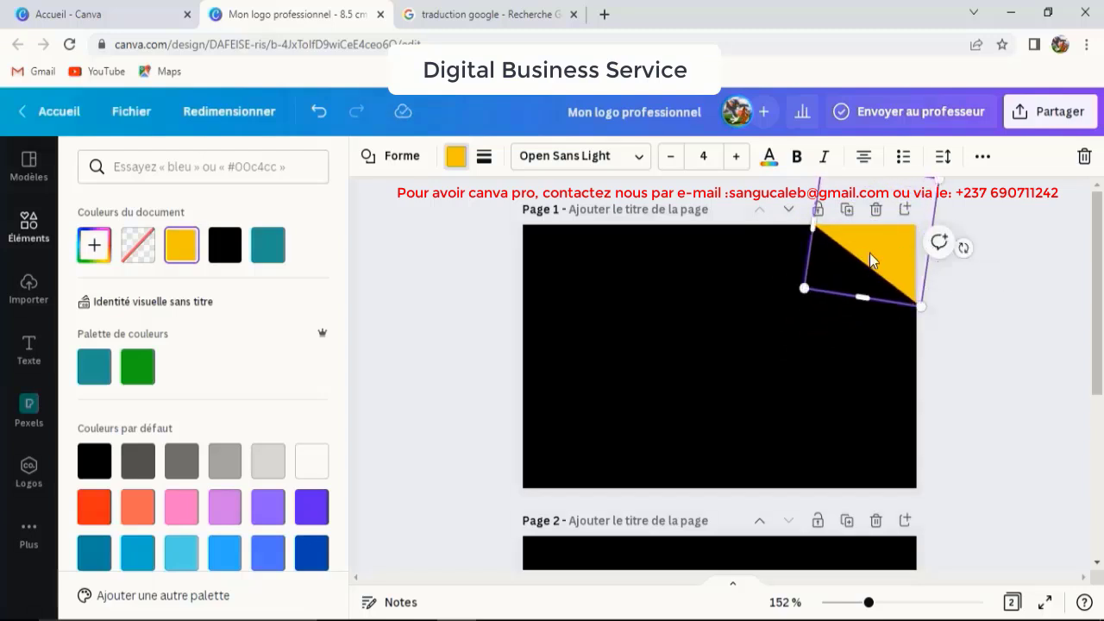
# Duplicate the yellow corner triangle on page 1 by copying and pasting it, allowing the site clipboard access.
pyautogui.rightClick(870, 254)
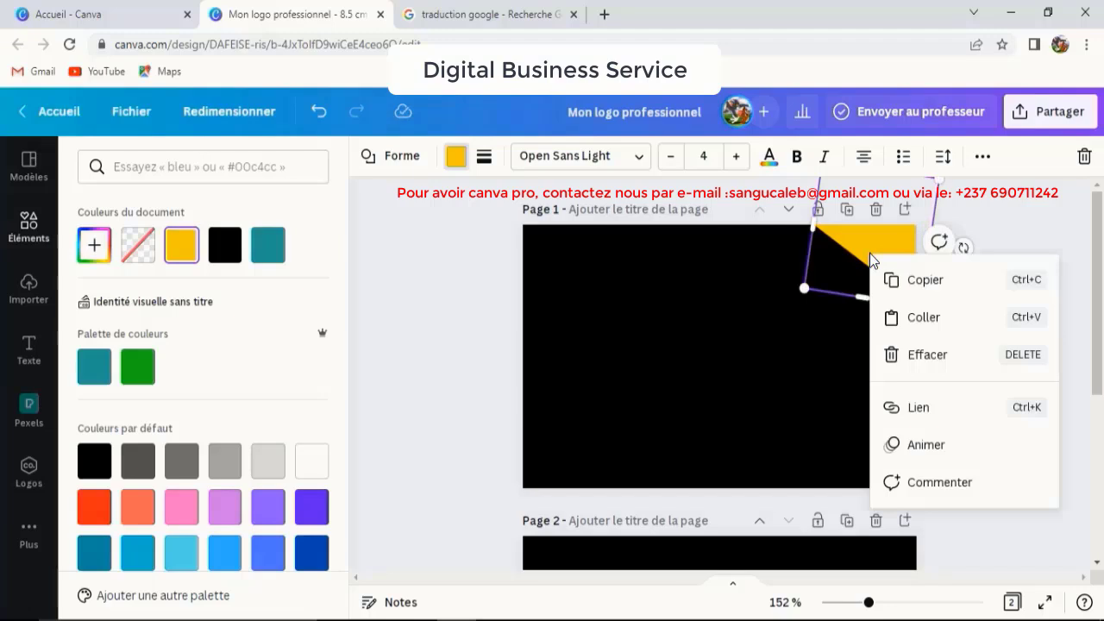
pyautogui.click(925, 281)
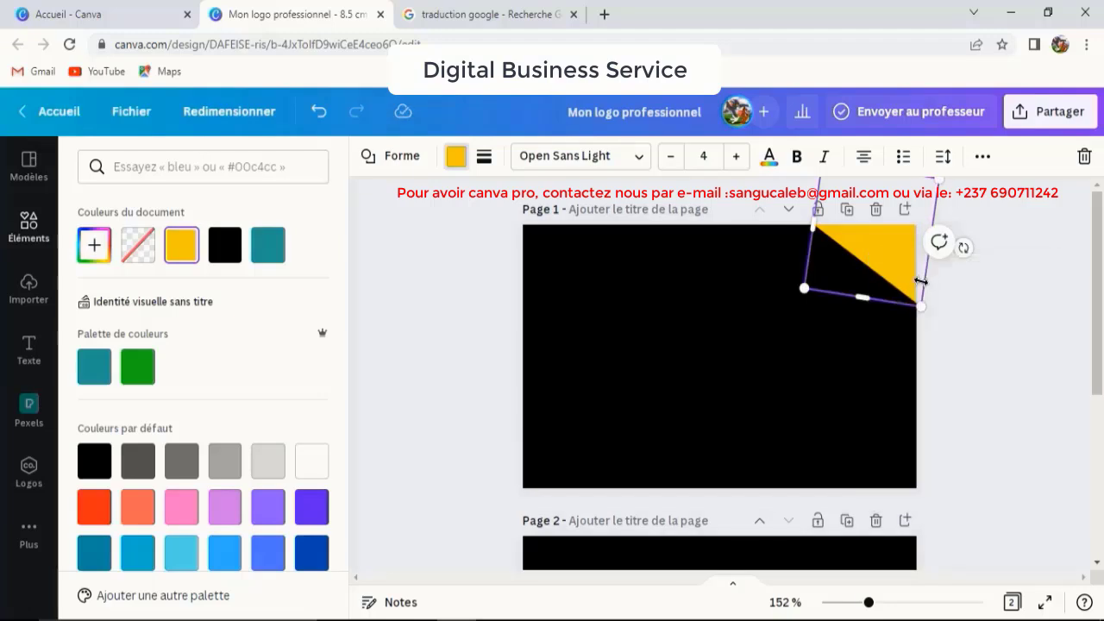
pyautogui.rightClick(758, 336)
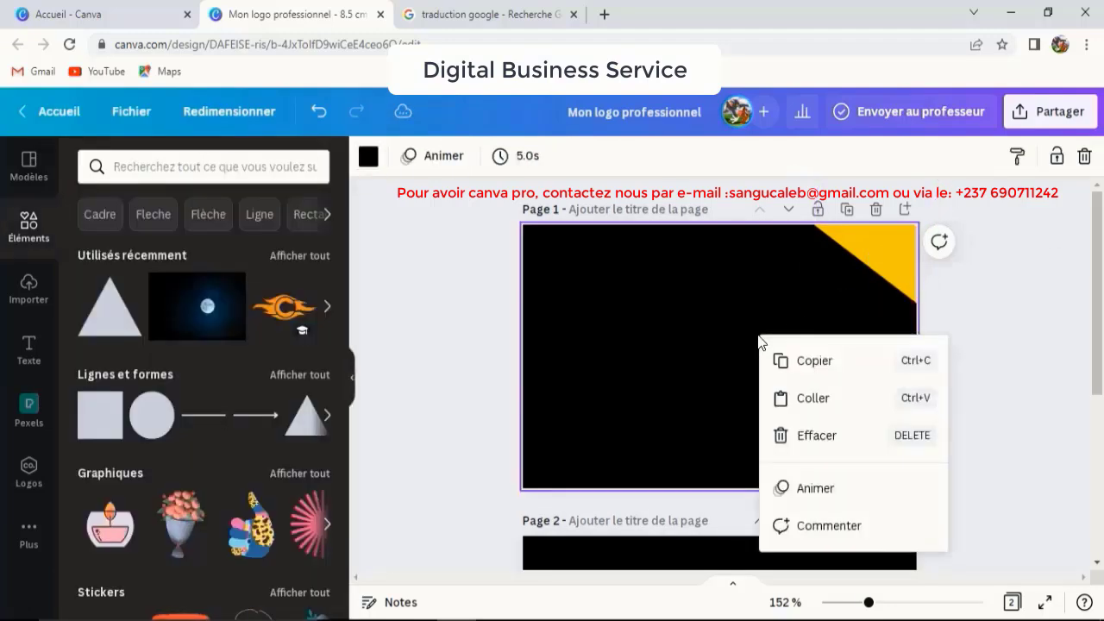
pyautogui.click(816, 401)
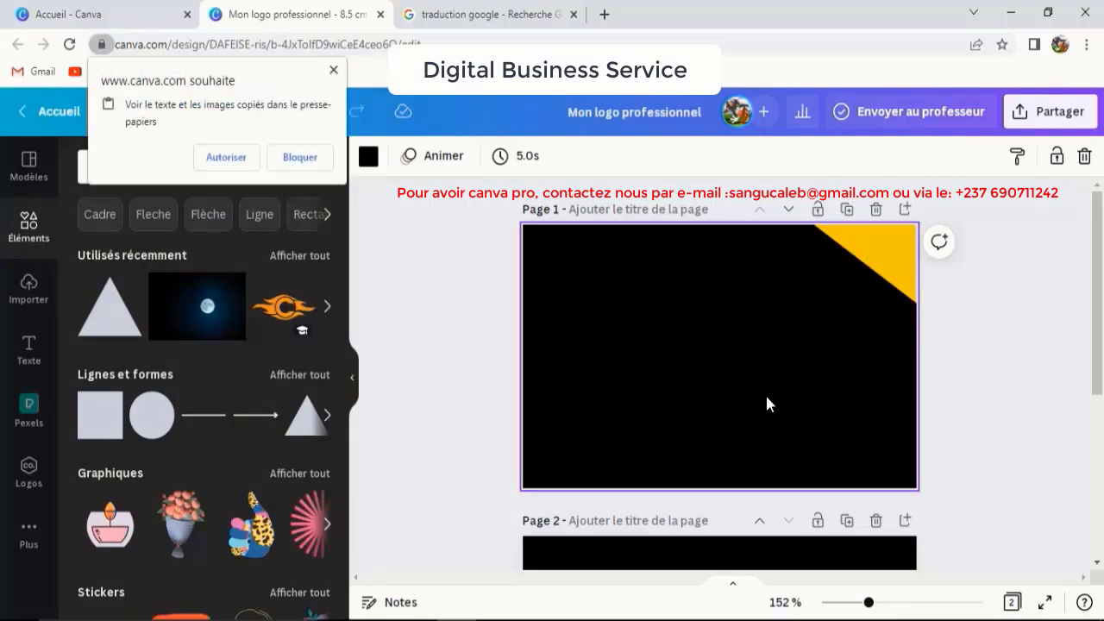
pyautogui.click(250, 167)
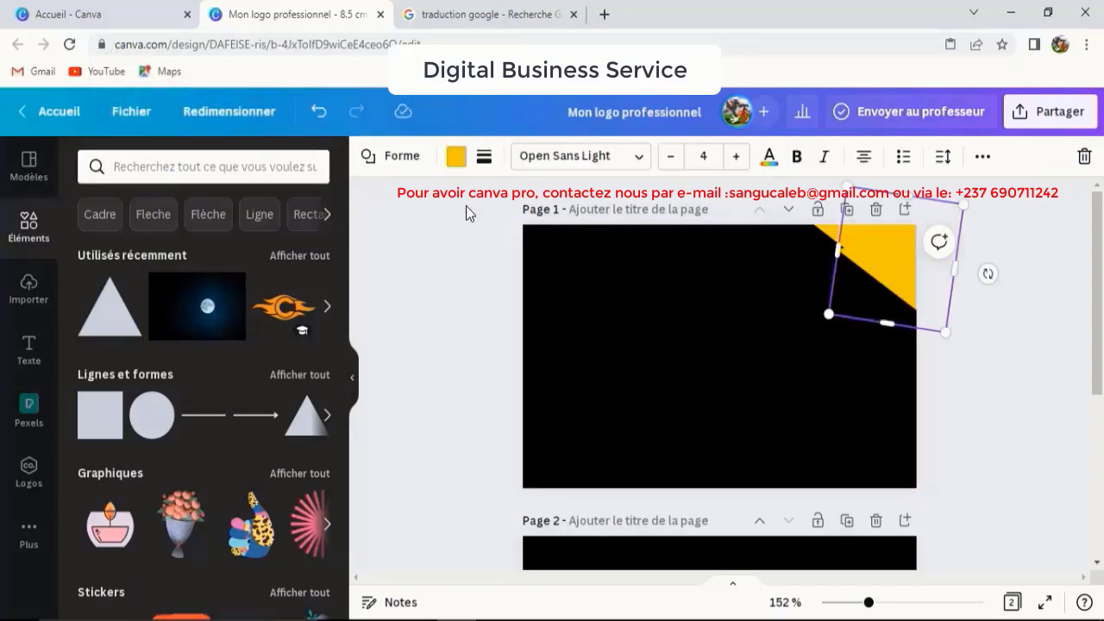
# Move, rotate and stretch the copied yellow triangle so it fills the lower-left corner of page 1 with a diagonal edge.
pyautogui.moveTo(839, 284); pyautogui.dragTo(569, 446)
pyautogui.moveTo(481, 437); pyautogui.dragTo(492, 394)
pyautogui.moveTo(539, 431); pyautogui.dragTo(485, 407)
pyautogui.moveTo(595, 391); pyautogui.dragTo(572, 435)
pyautogui.moveTo(443, 412); pyautogui.dragTo(422, 437)
pyautogui.moveTo(538, 464); pyautogui.dragTo(564, 461)
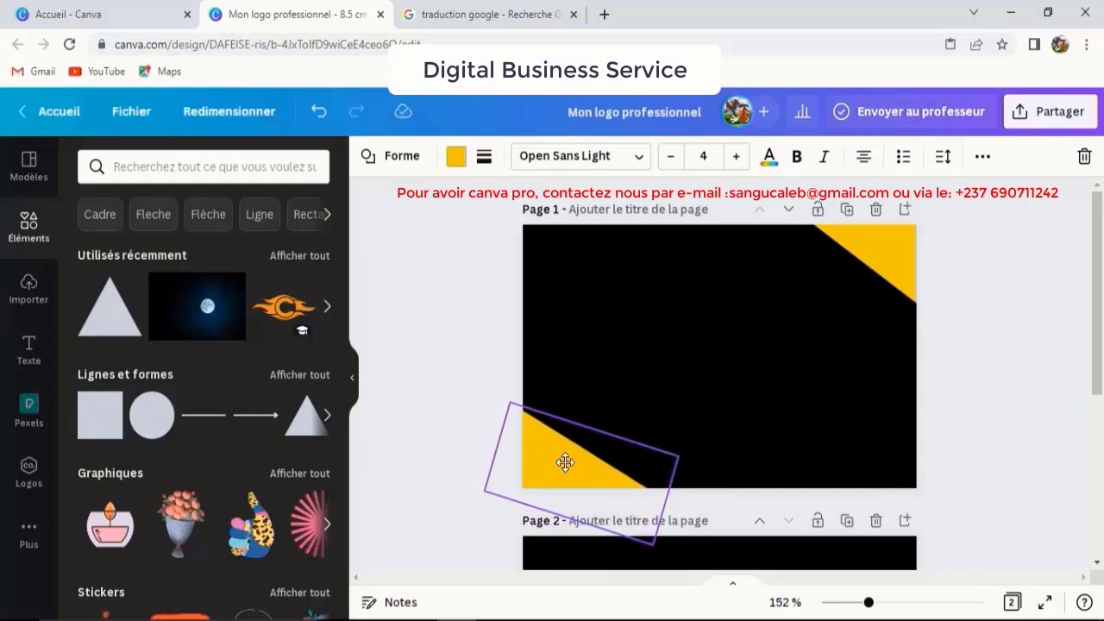
pyautogui.click(691, 372)
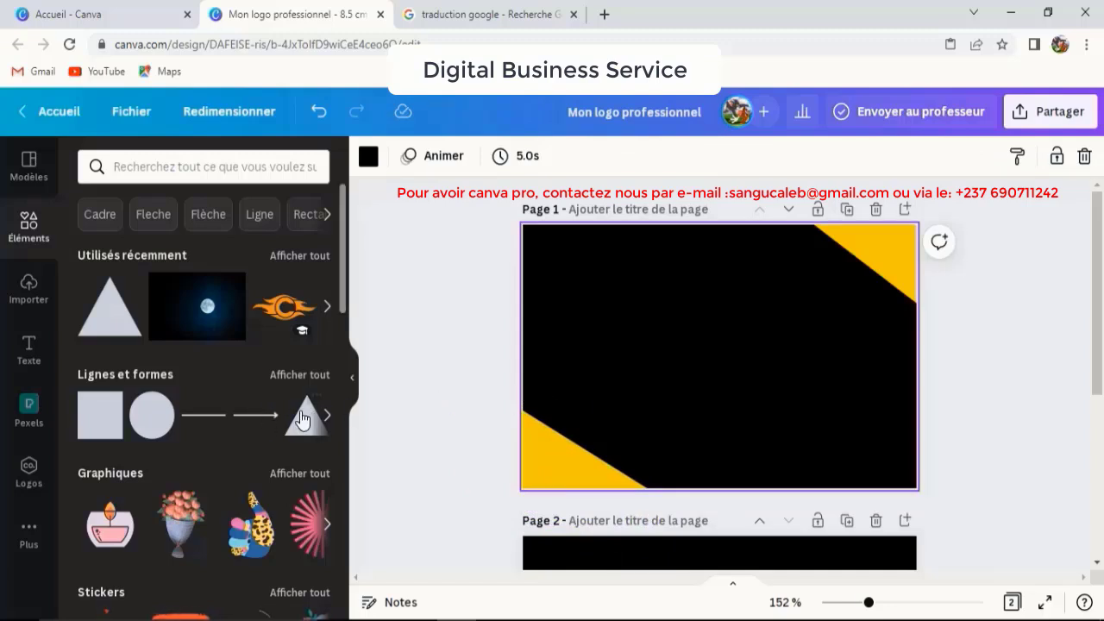
# Add an inverted triangle from the basic shapes to page 1 and fill it with white.
pyautogui.click(326, 421)
pyautogui.click(329, 422)
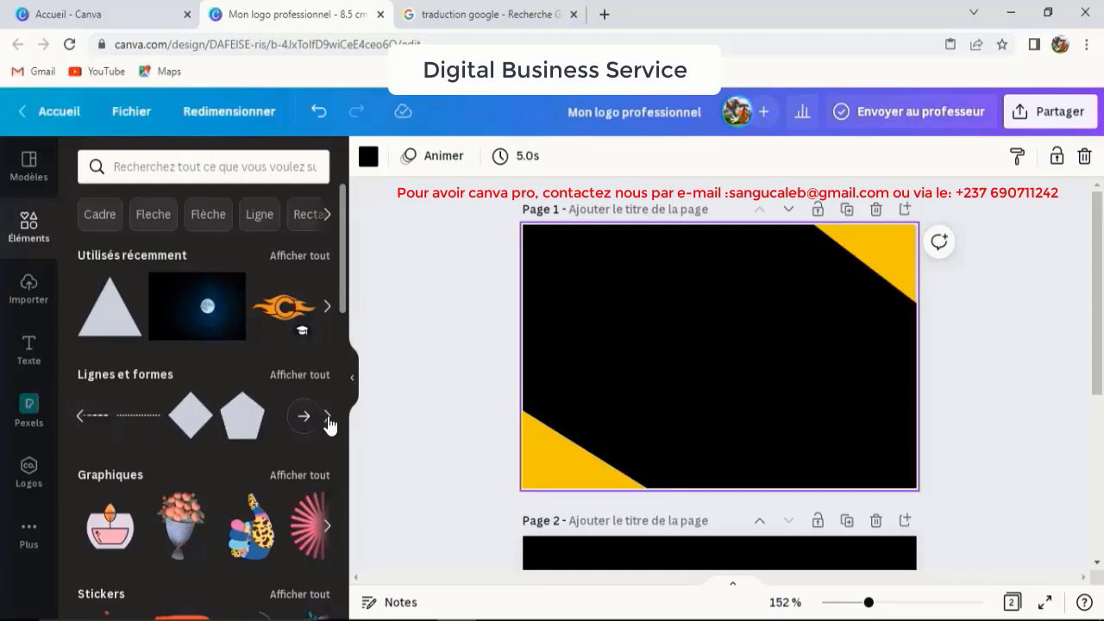
pyautogui.click(81, 418)
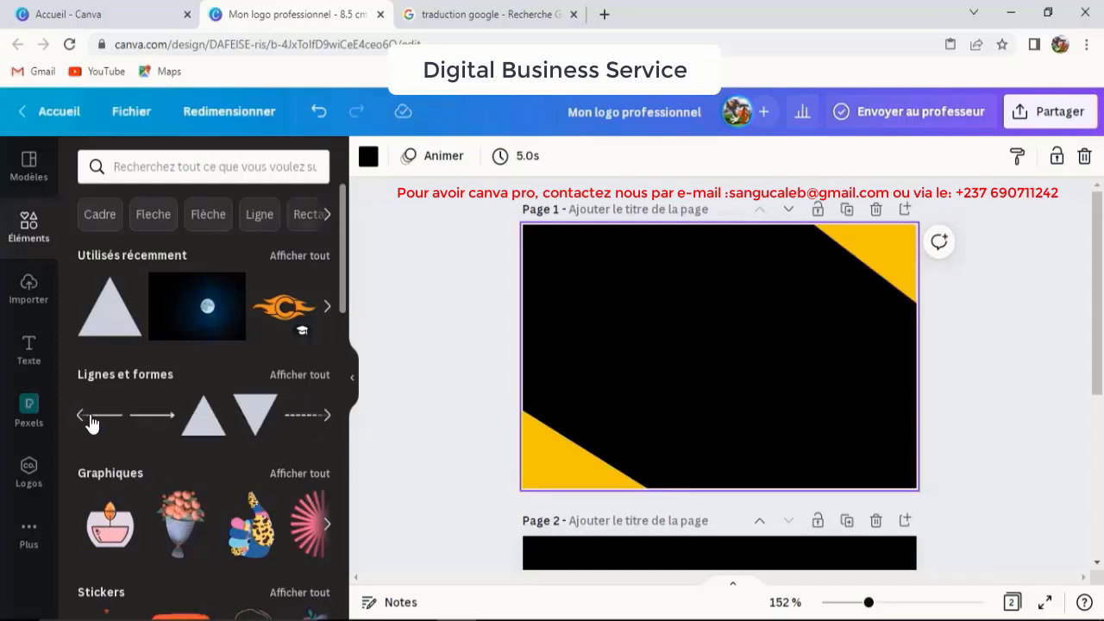
pyautogui.click(255, 434)
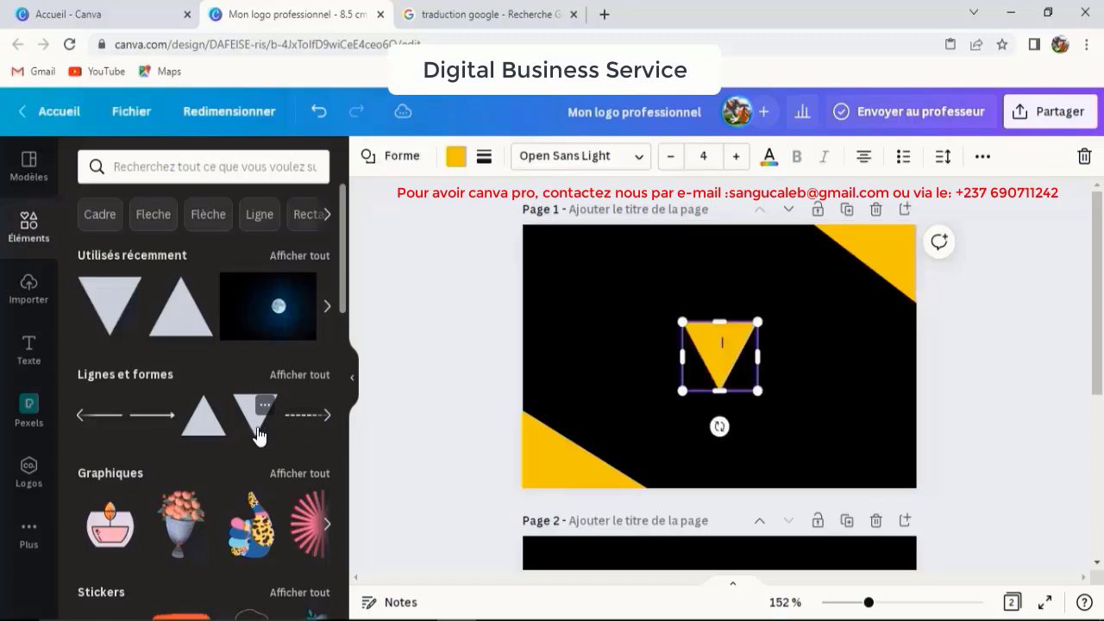
pyautogui.click(456, 158)
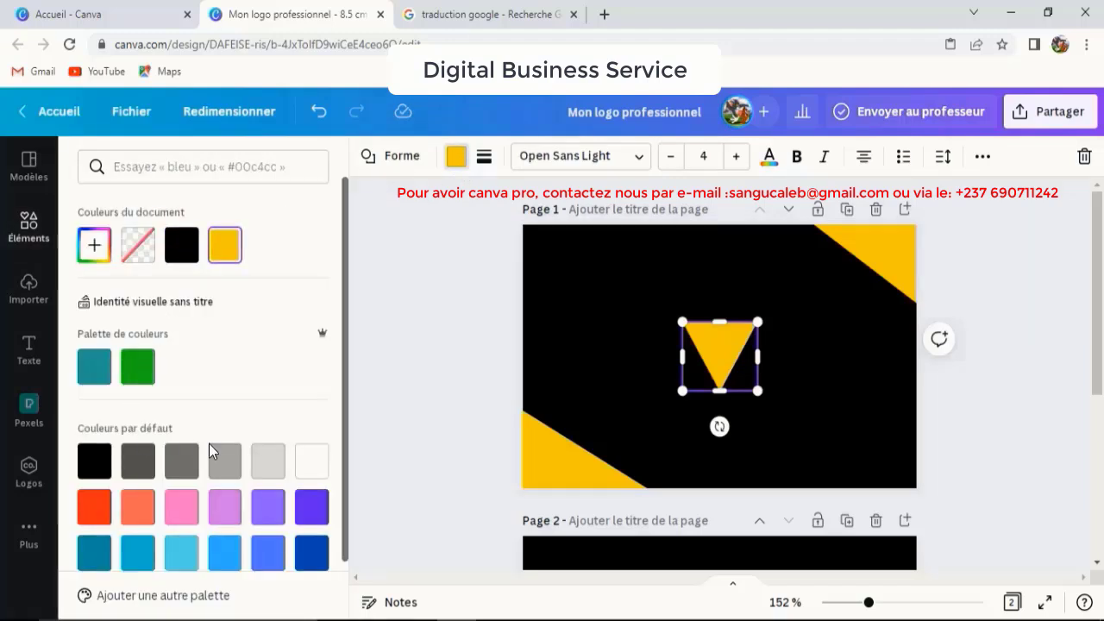
pyautogui.click(312, 461)
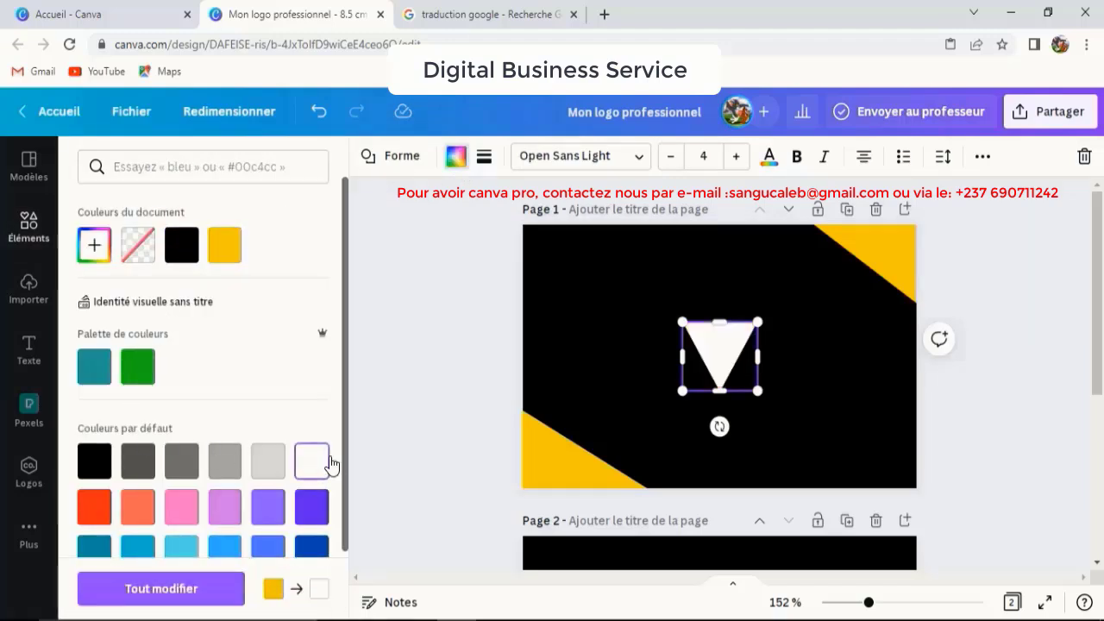
# Rotate, flatten and stretch the white triangle into a thin band along the diagonal edge of the upper-right yellow corner.
pyautogui.moveTo(720, 427); pyautogui.dragTo(782, 382)
pyautogui.moveTo(709, 389); pyautogui.dragTo(927, 353)
pyautogui.moveTo(759, 228); pyautogui.dragTo(709, 199)
pyautogui.moveTo(777, 252); pyautogui.dragTo(801, 253)
pyautogui.moveTo(989, 367)
pyautogui.mouseDown()
pyautogui.moveTo(979, 372)
pyautogui.moveTo(994, 369)
pyautogui.mouseUp()
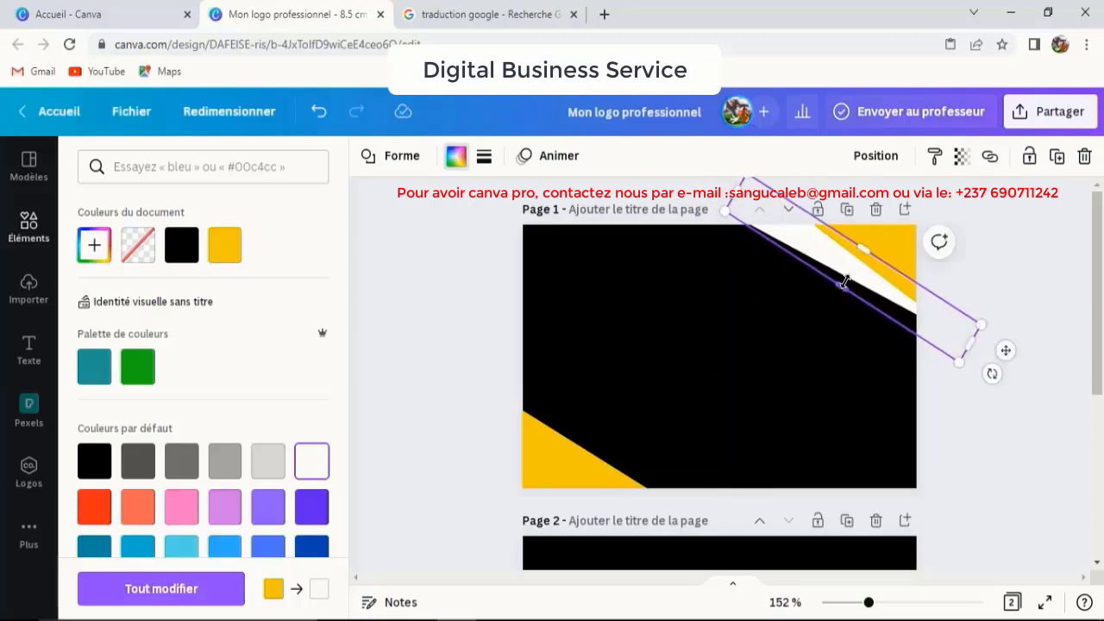
pyautogui.moveTo(850, 274); pyautogui.dragTo(855, 265)
pyautogui.press('Down')
pyautogui.press('Down')
pyautogui.moveTo(996, 377); pyautogui.dragTo(995, 383)
pyautogui.moveTo(836, 260); pyautogui.dragTo(866, 257)
# Send the white band in the upper-right corner of page 1 to the back, behind the yellow triangle.
pyautogui.click(786, 336)
pyautogui.click(830, 252)
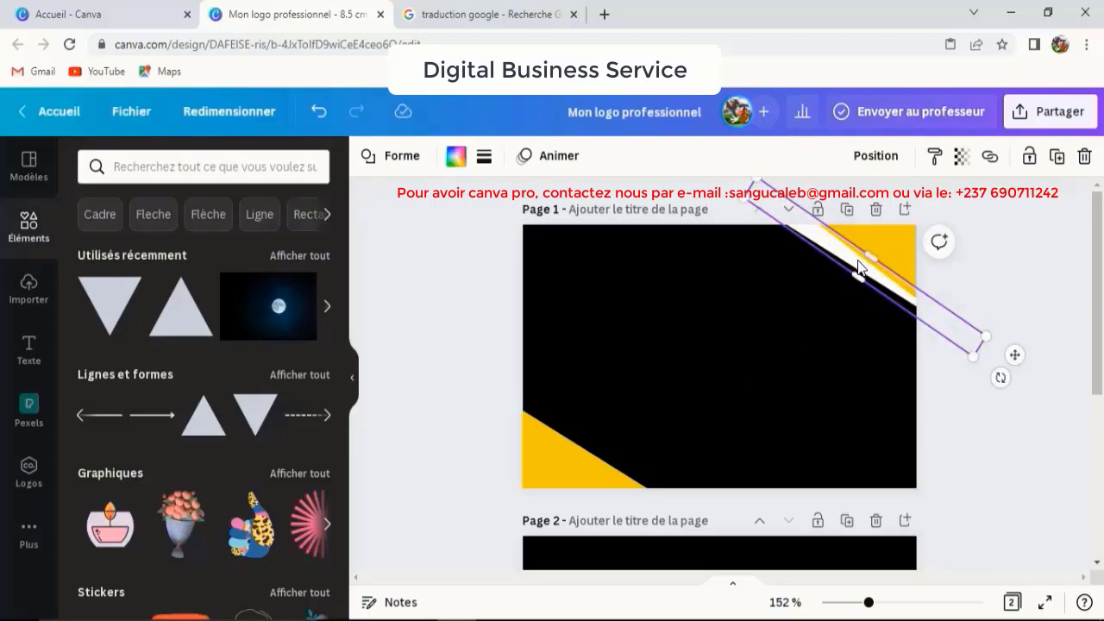
pyautogui.rightClick(859, 270)
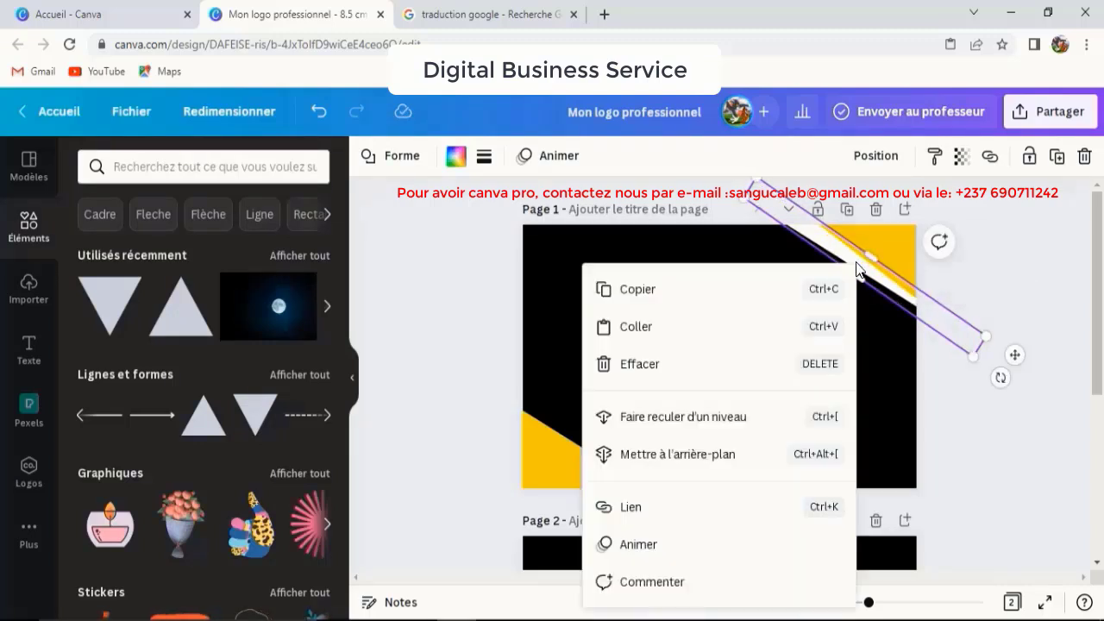
pyautogui.click(706, 461)
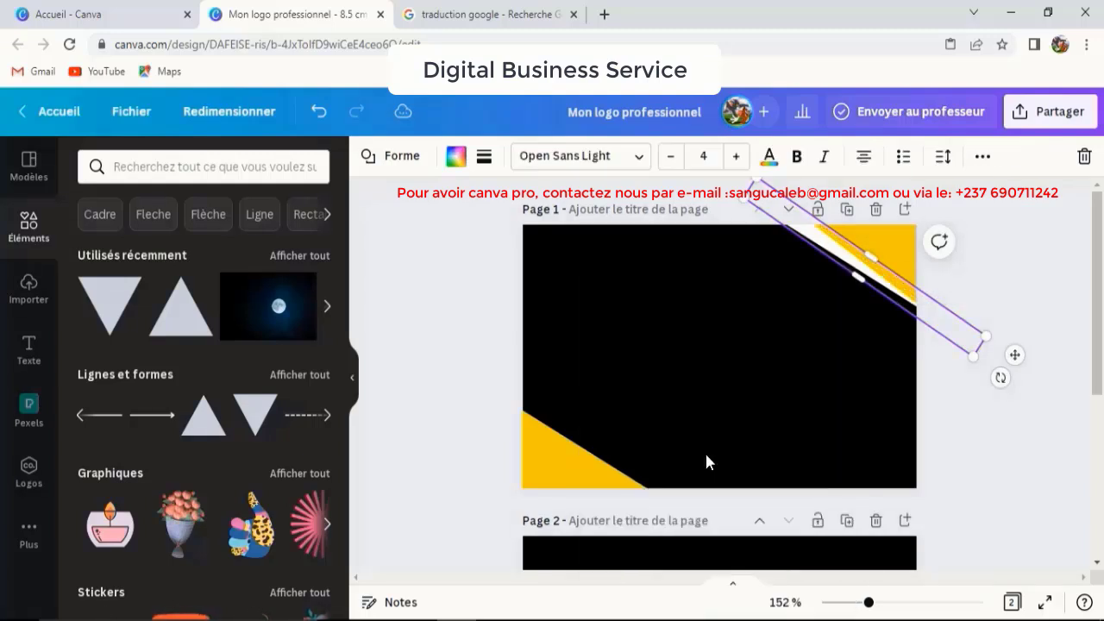
pyautogui.click(815, 376)
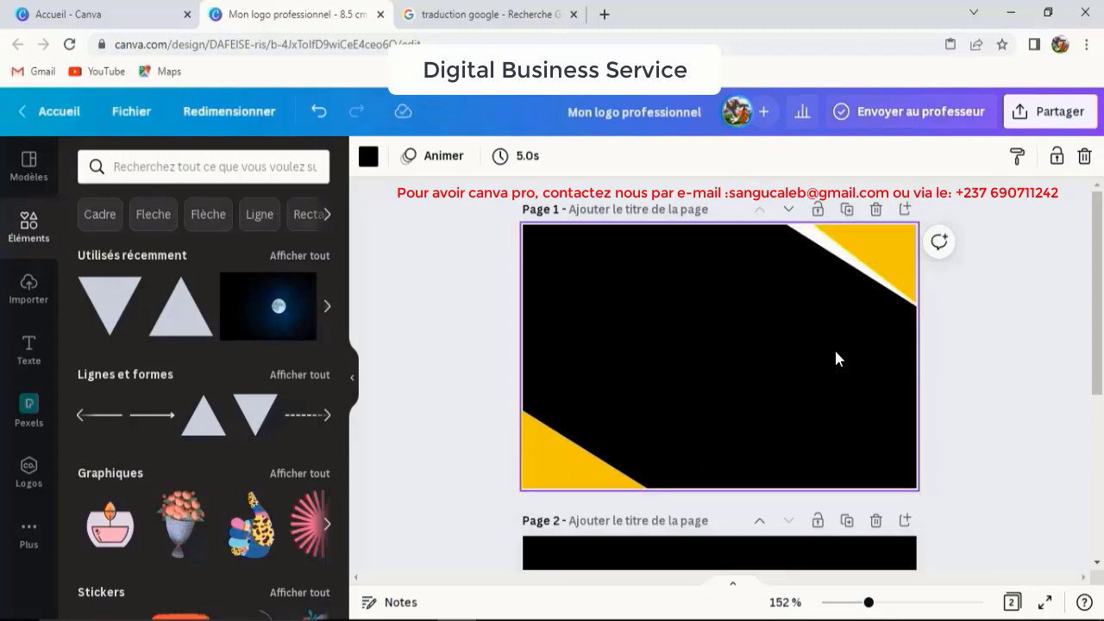
# Duplicate the white band and place the copy along the diagonal edge of the lower-left yellow triangle.
pyautogui.click(797, 231)
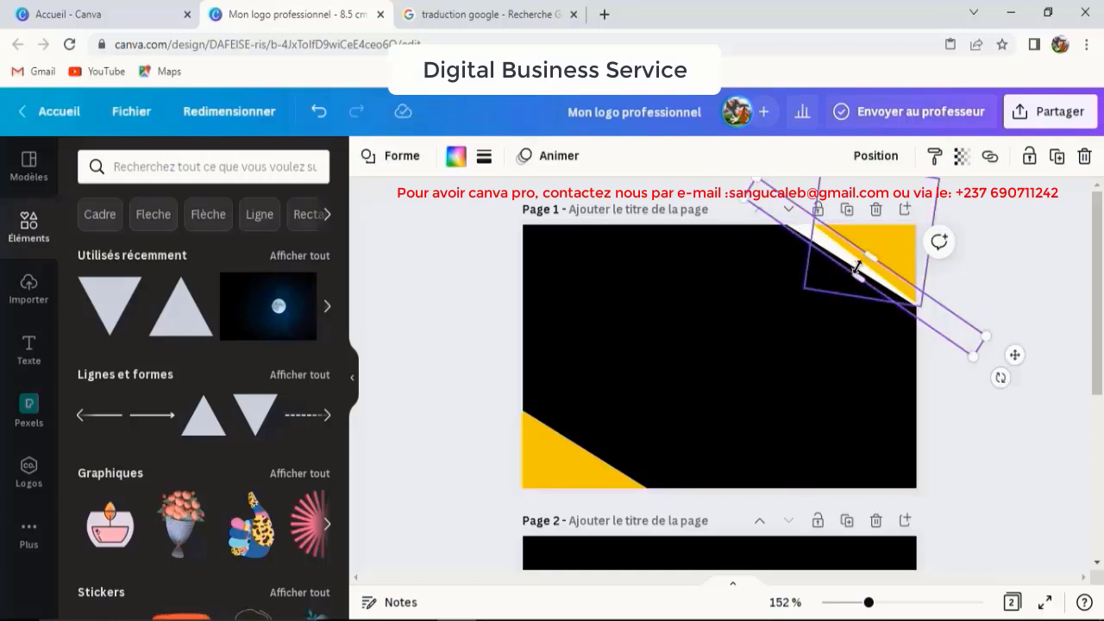
pyautogui.click(1058, 160)
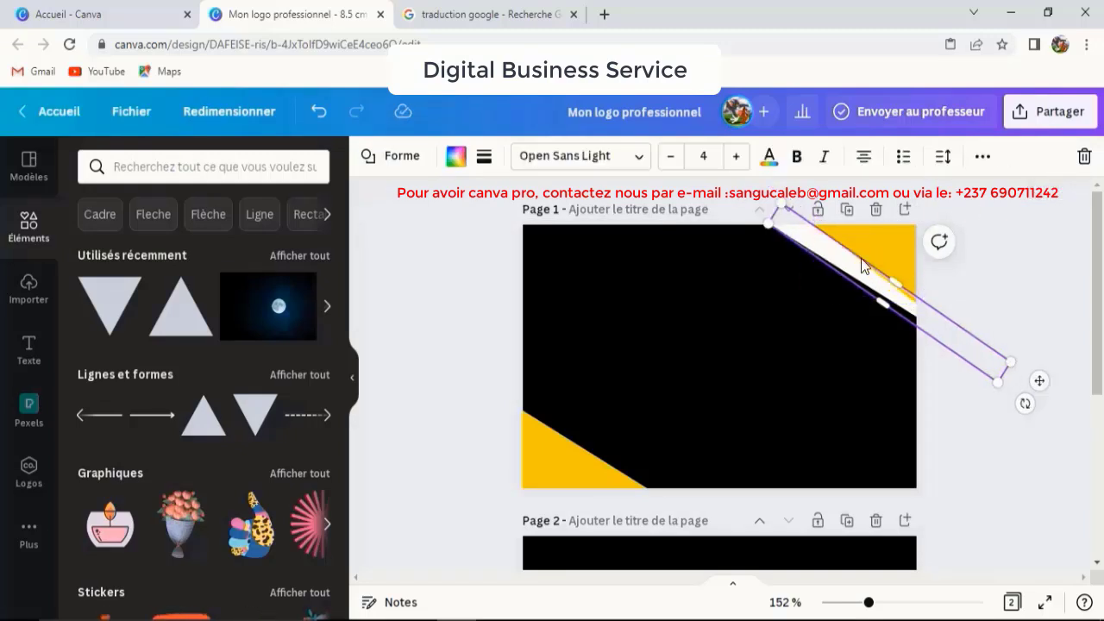
pyautogui.moveTo(848, 274); pyautogui.dragTo(549, 409)
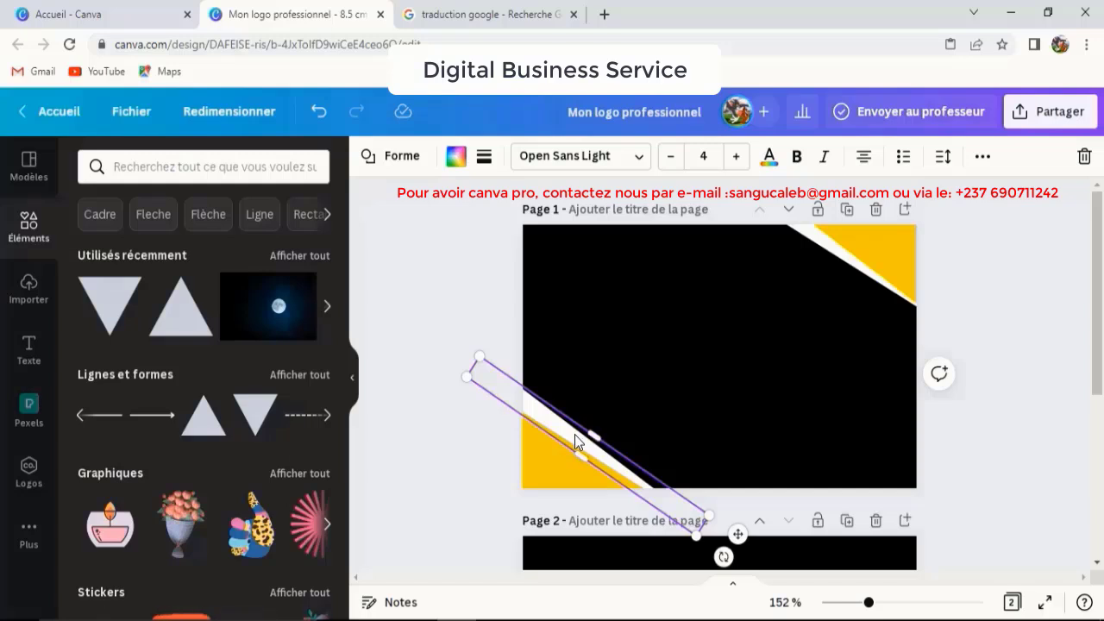
# Send the lower-left white band to the back, behind the yellow triangle.
pyautogui.rightClick(574, 434)
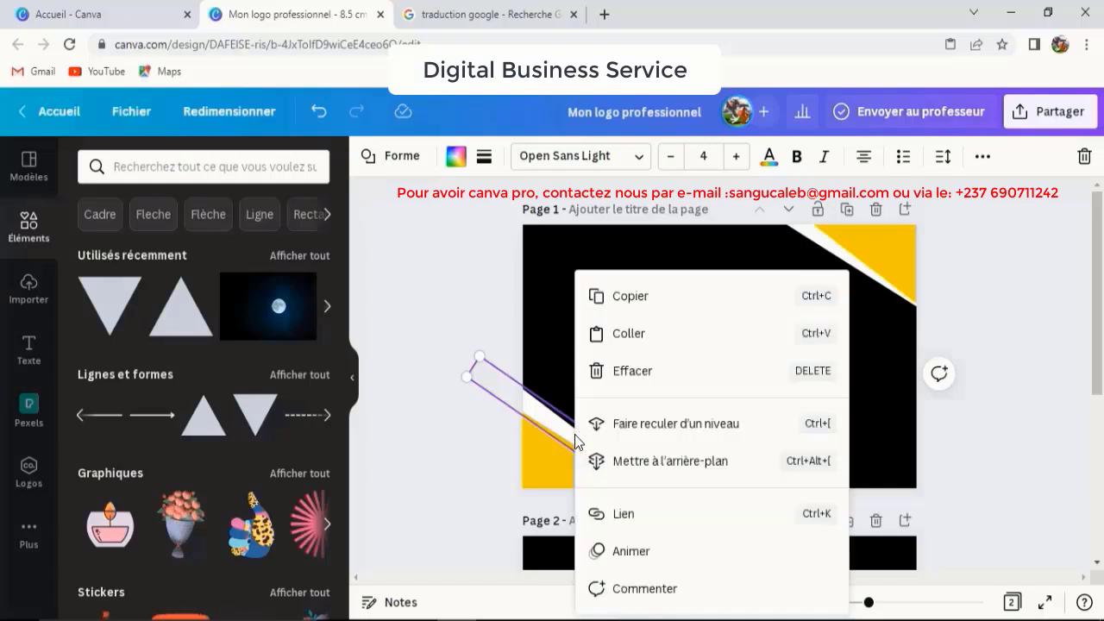
pyautogui.click(645, 465)
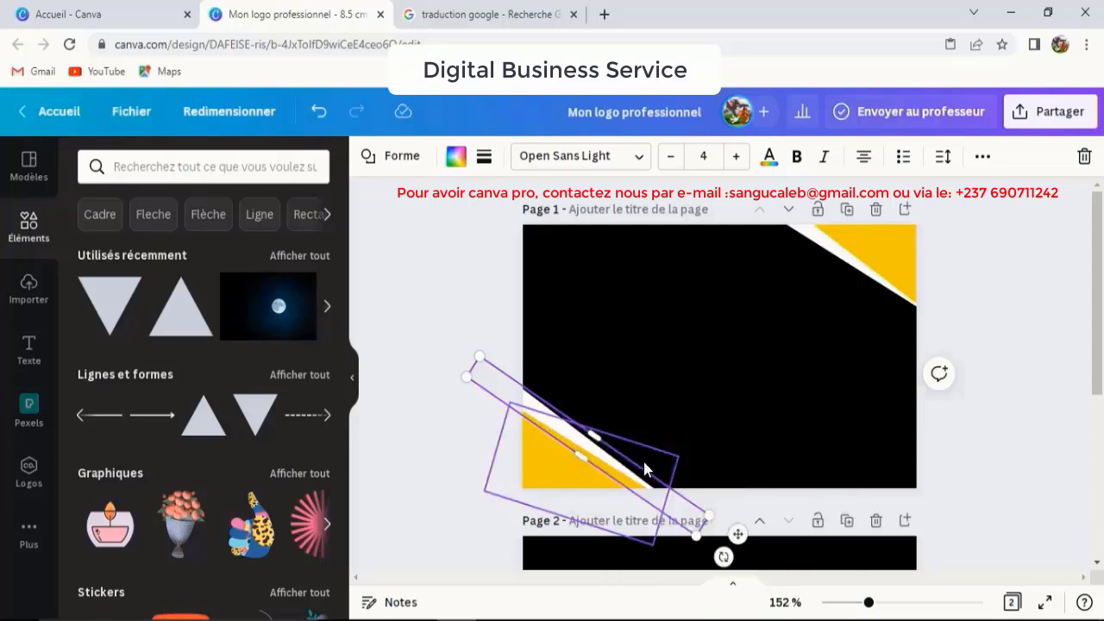
pyautogui.click(704, 422)
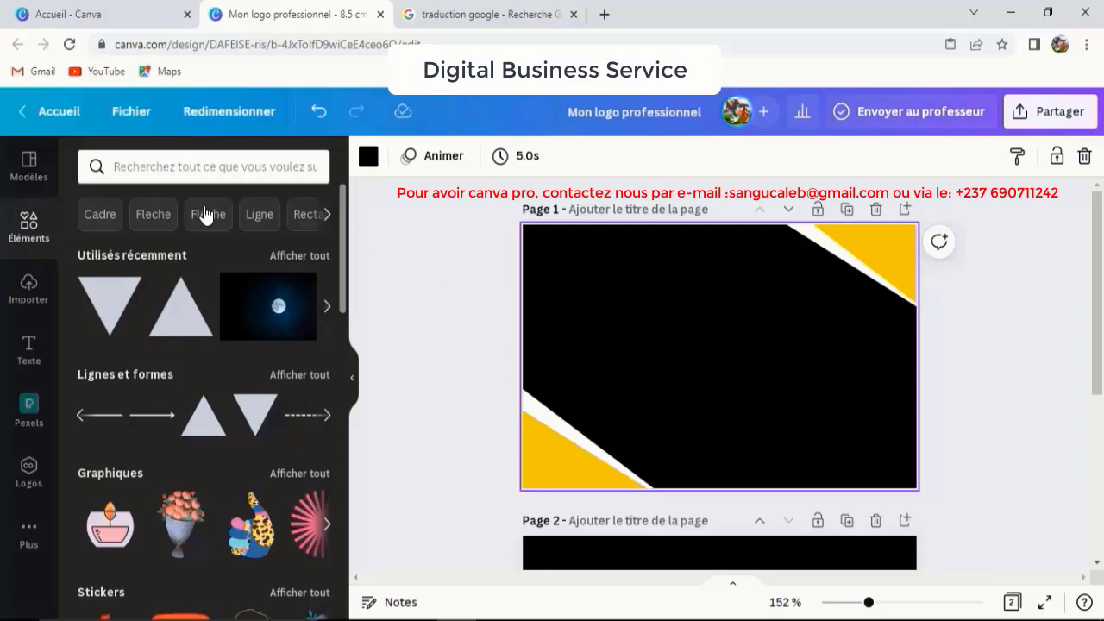
# Search the elements for "logo c frame" and browse the C logo graphics.
pyautogui.click(182, 167)
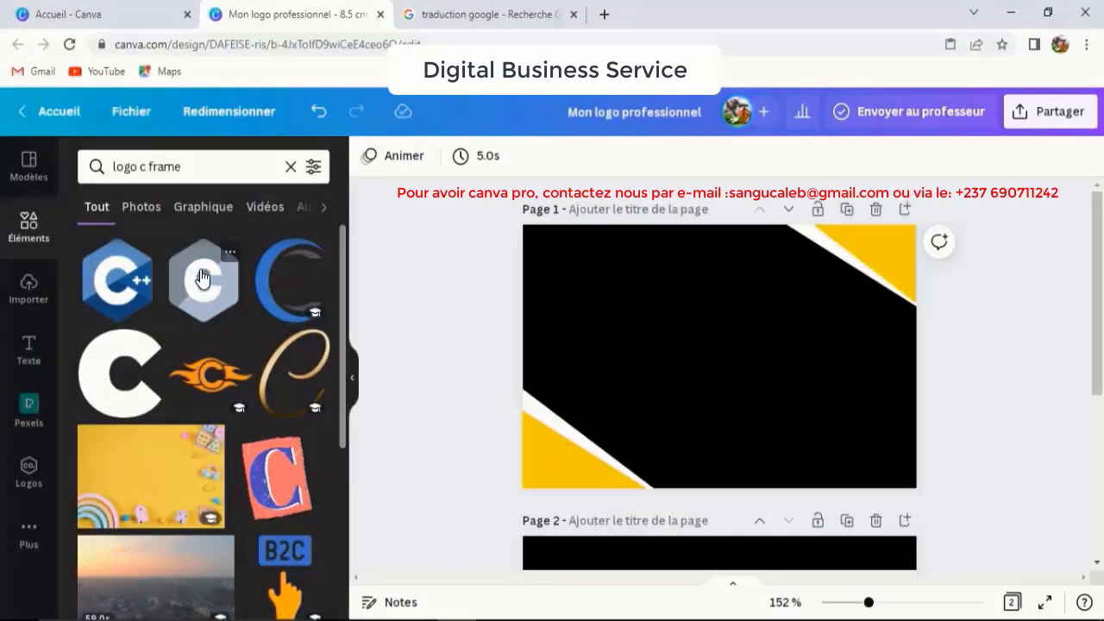
pyautogui.scroll(-3, 225, 320)
pyautogui.scroll(-10, 224, 319)
pyautogui.scroll(-10, 225, 321)
pyautogui.scroll(-10, 214, 346)
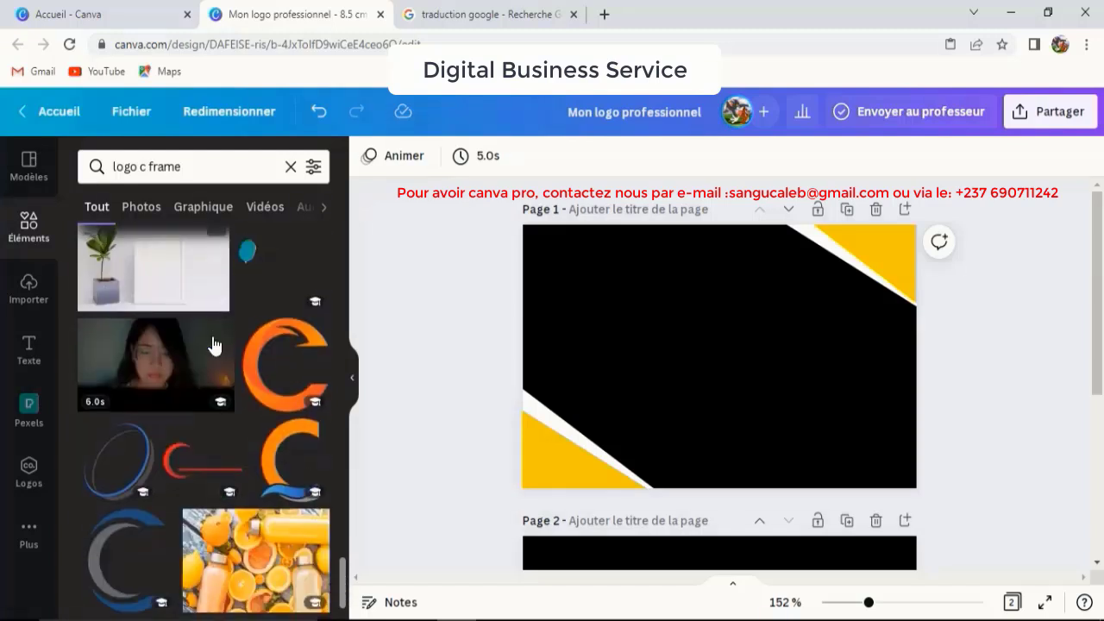
pyautogui.scroll(-2, 215, 346)
pyautogui.moveTo(288, 267); pyautogui.dragTo(652, 328)
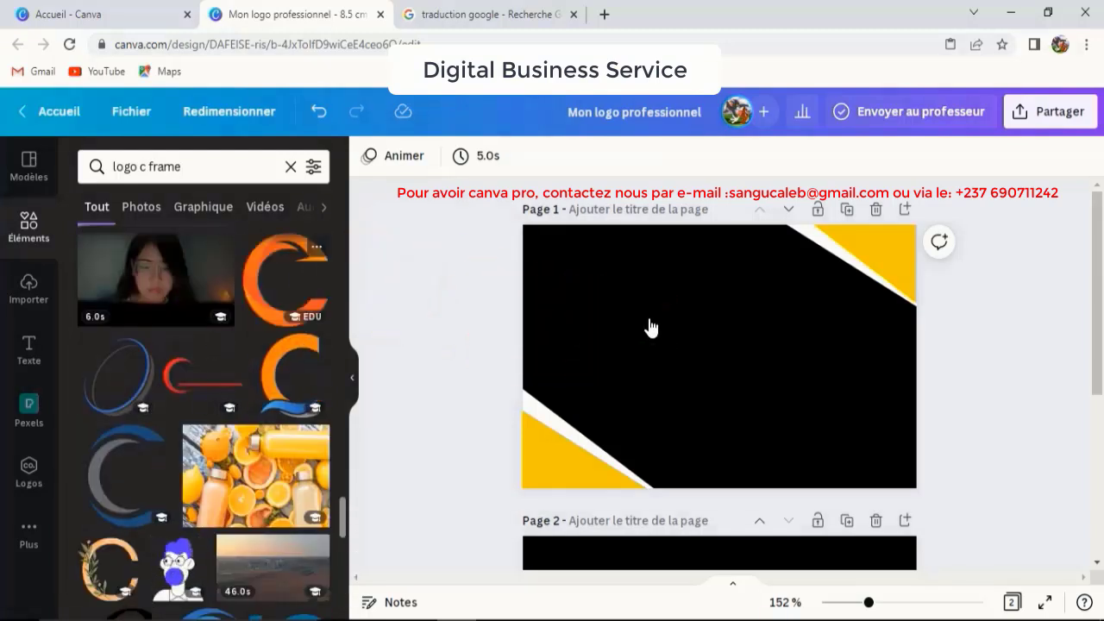
pyautogui.click(820, 331)
pyautogui.click(729, 336)
pyautogui.press('Delete')
# Add the yellow hexagon logo with a black C to page 1, shrink it and centre it horizontally above the middle.
pyautogui.scroll(-10, 262, 445)
pyautogui.scroll(-2, 262, 445)
pyautogui.scroll(1, 262, 445)
pyautogui.scroll(-2, 283, 406)
pyautogui.scroll(2, 283, 380)
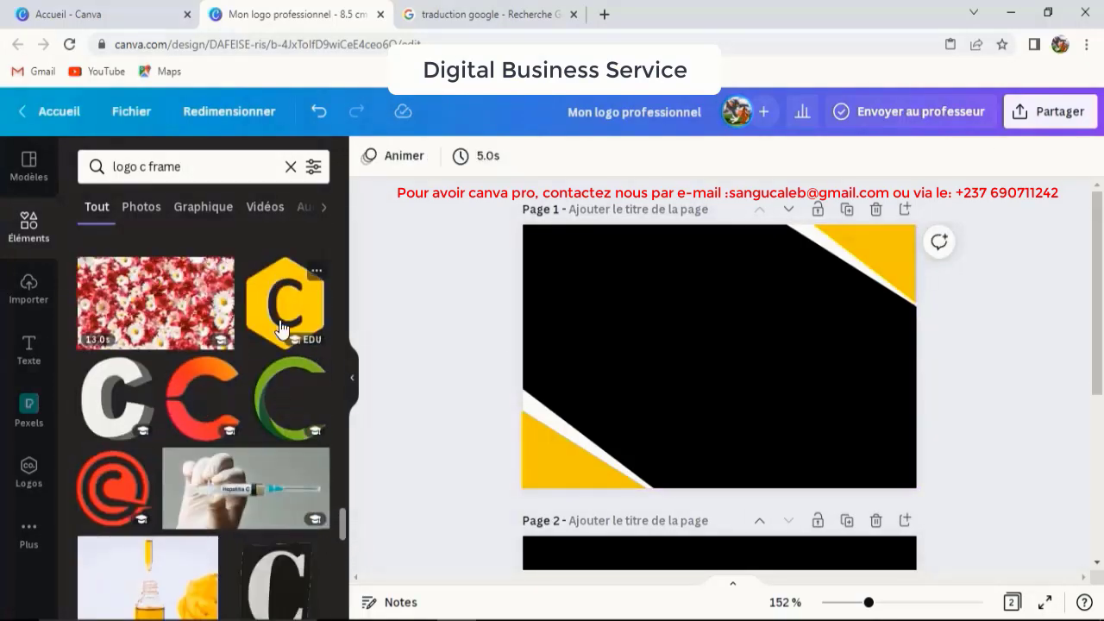
pyautogui.click(282, 329)
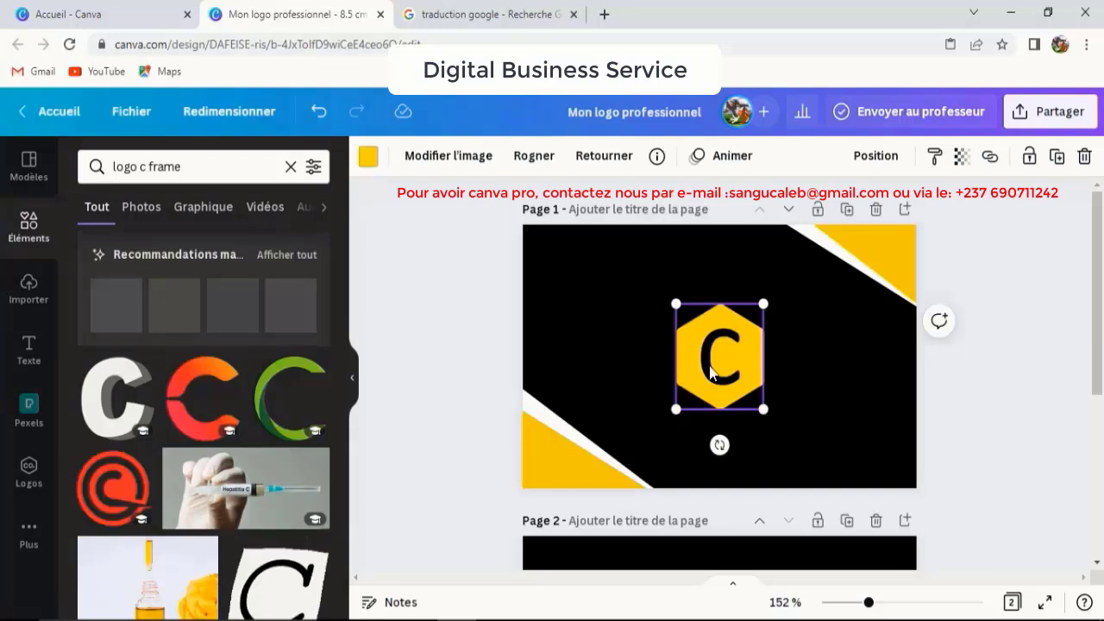
pyautogui.moveTo(711, 371); pyautogui.dragTo(703, 323)
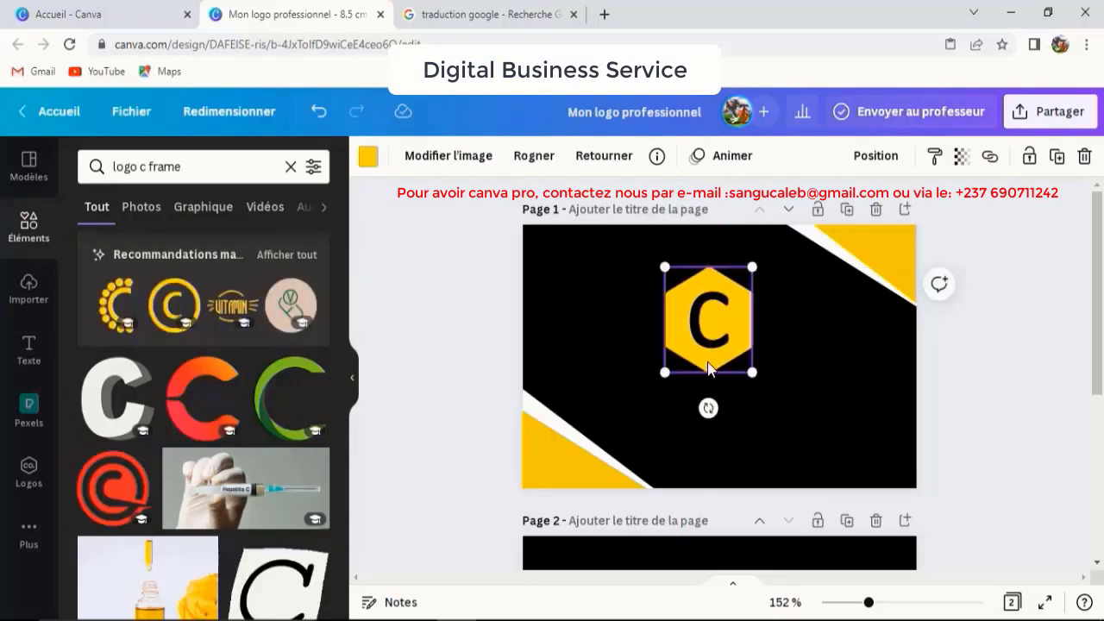
pyautogui.moveTo(751, 373); pyautogui.dragTo(721, 313)
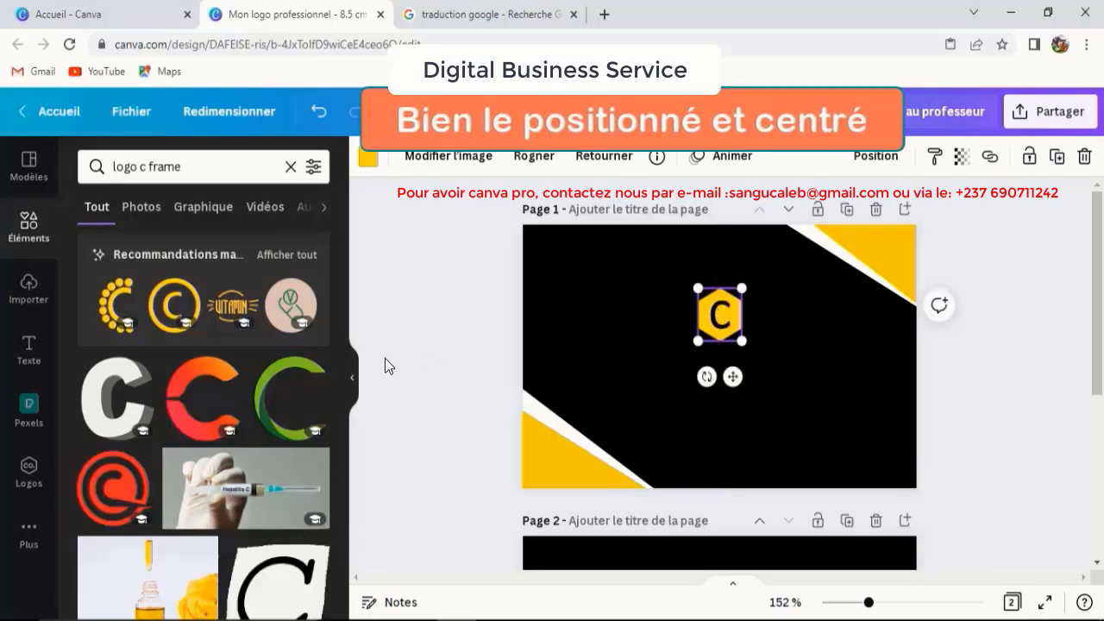
# Add a heading beneath the logo on page 1 reading COMPANY.
pyautogui.click(28, 360)
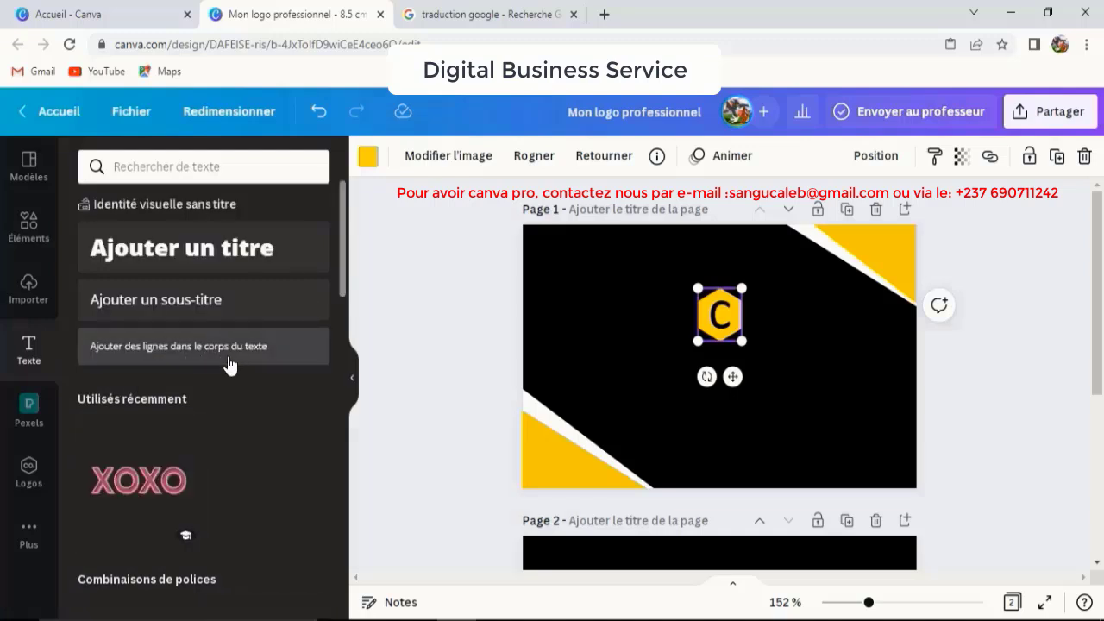
pyautogui.click(201, 259)
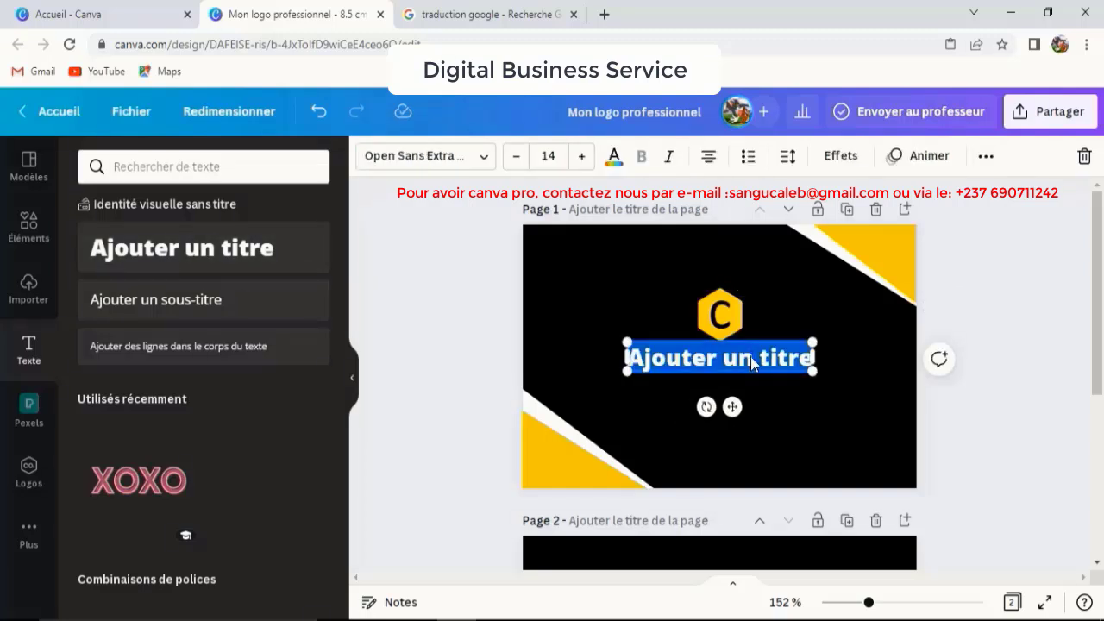
pyautogui.write('COMP')
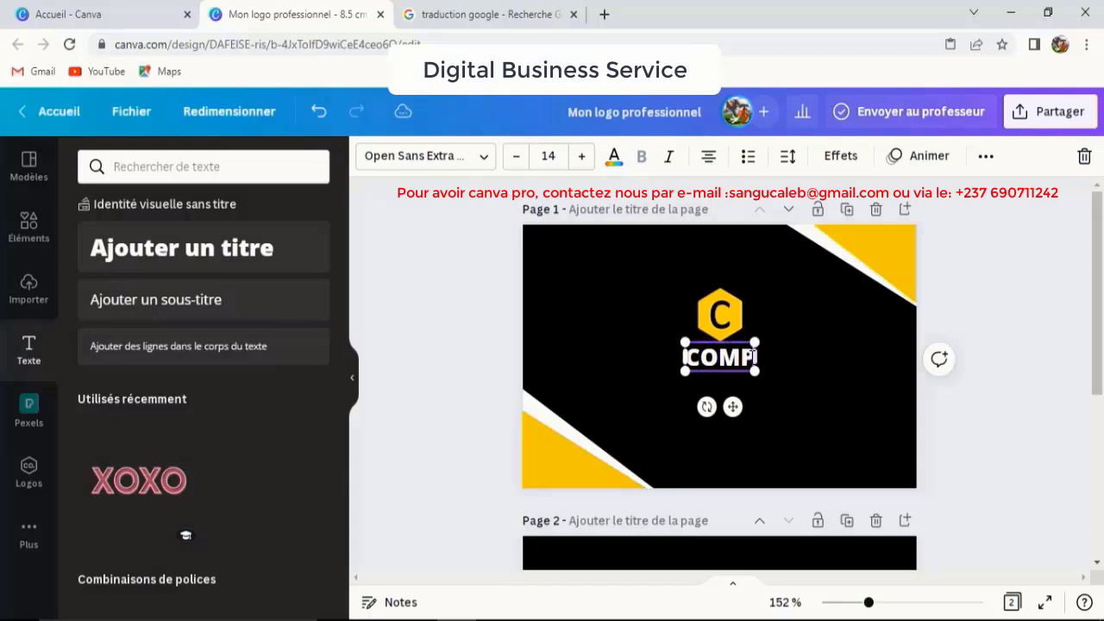
pyautogui.write('A')
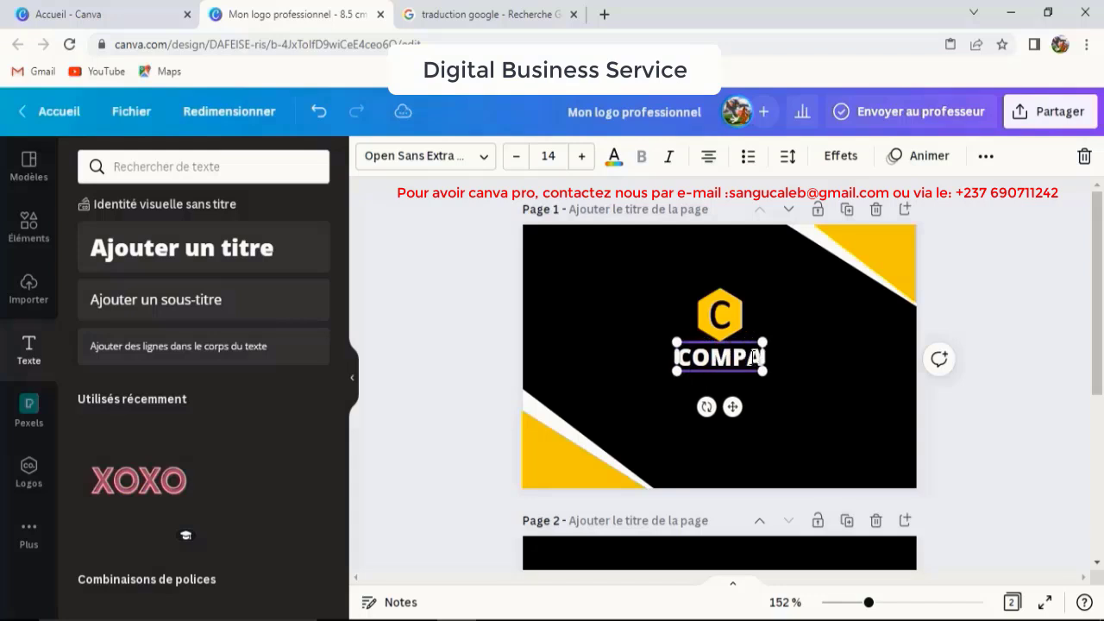
pyautogui.write('NU')
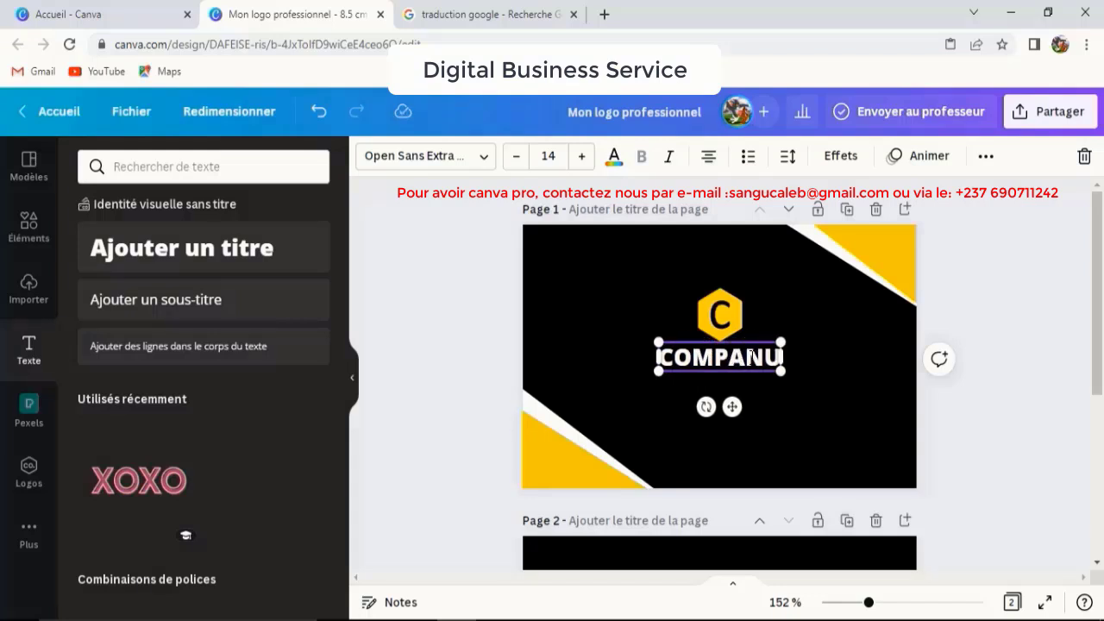
pyautogui.press('BackSpace')
pyautogui.write('Y')
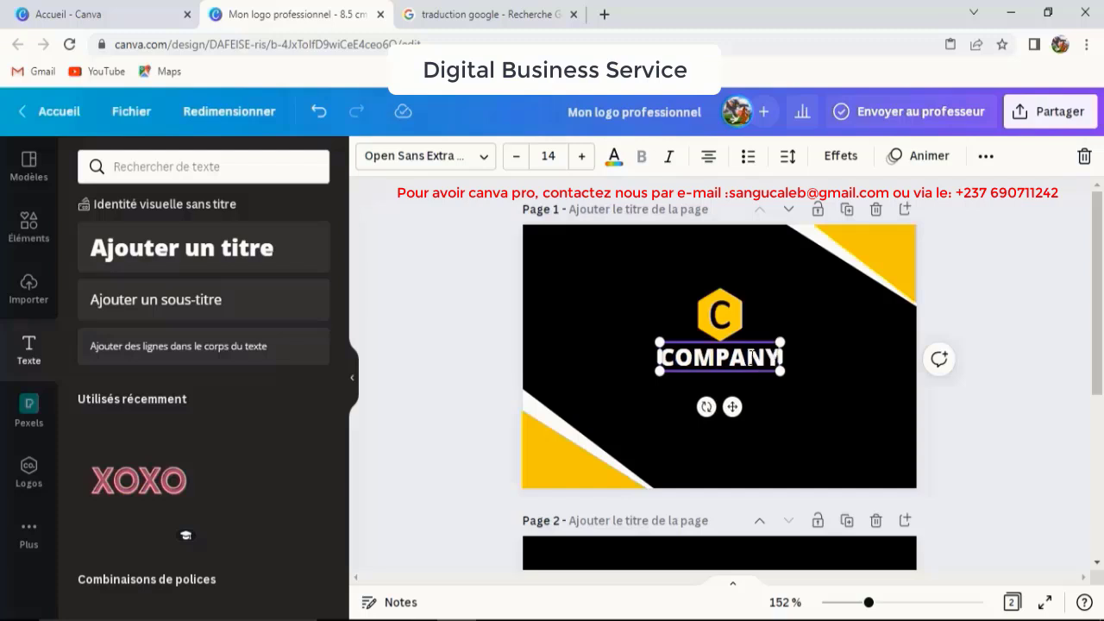
# Set the COMPANY title in Open Sans, enlarged to about size 24.9 and centred beneath the logo.
pyautogui.moveTo(781, 369); pyautogui.dragTo(820, 393)
pyautogui.click(855, 389)
pyautogui.click(801, 375)
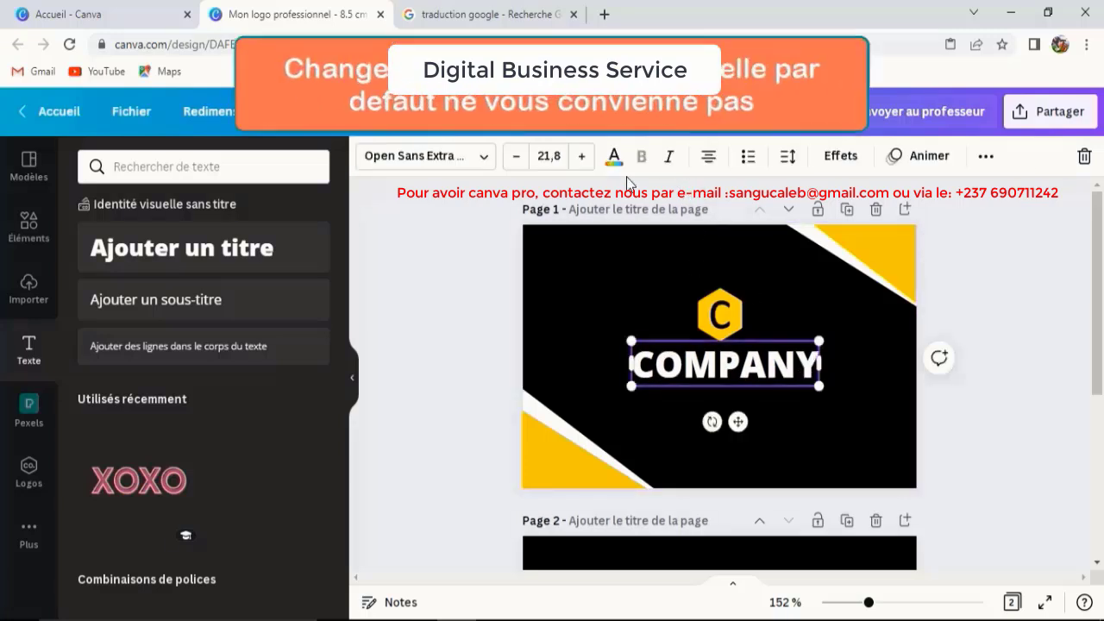
pyautogui.click(481, 161)
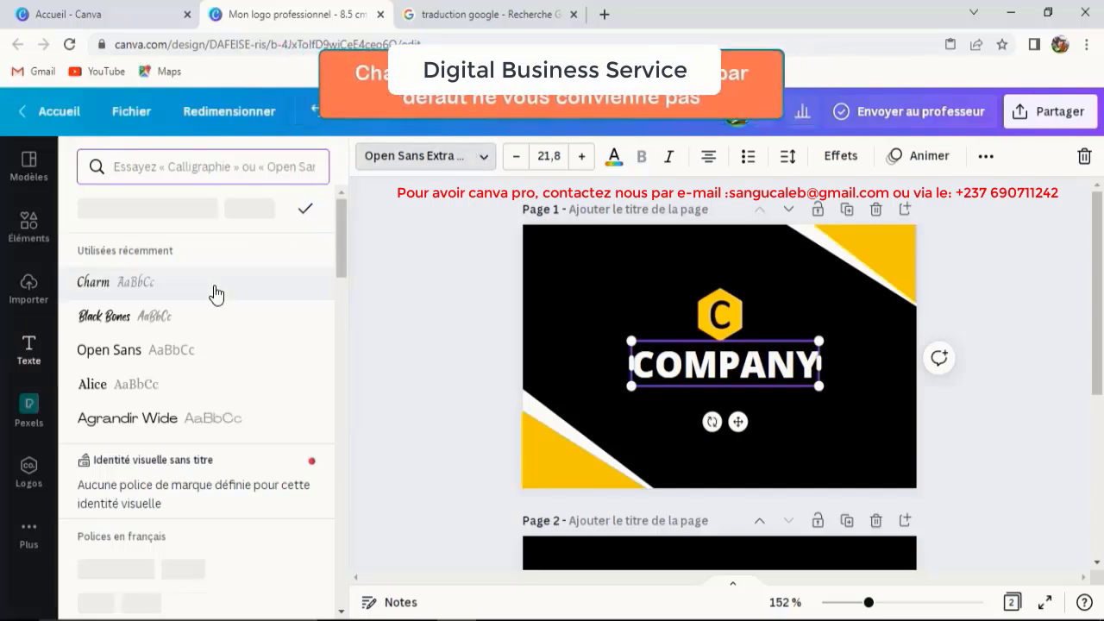
pyautogui.click(130, 358)
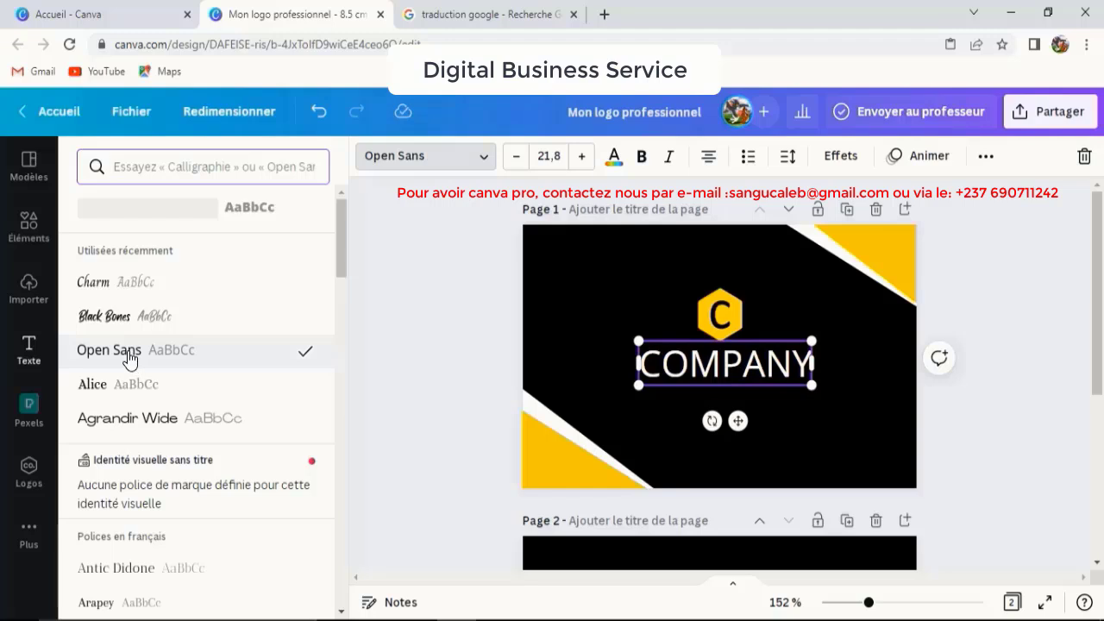
pyautogui.moveTo(639, 385); pyautogui.dragTo(613, 392)
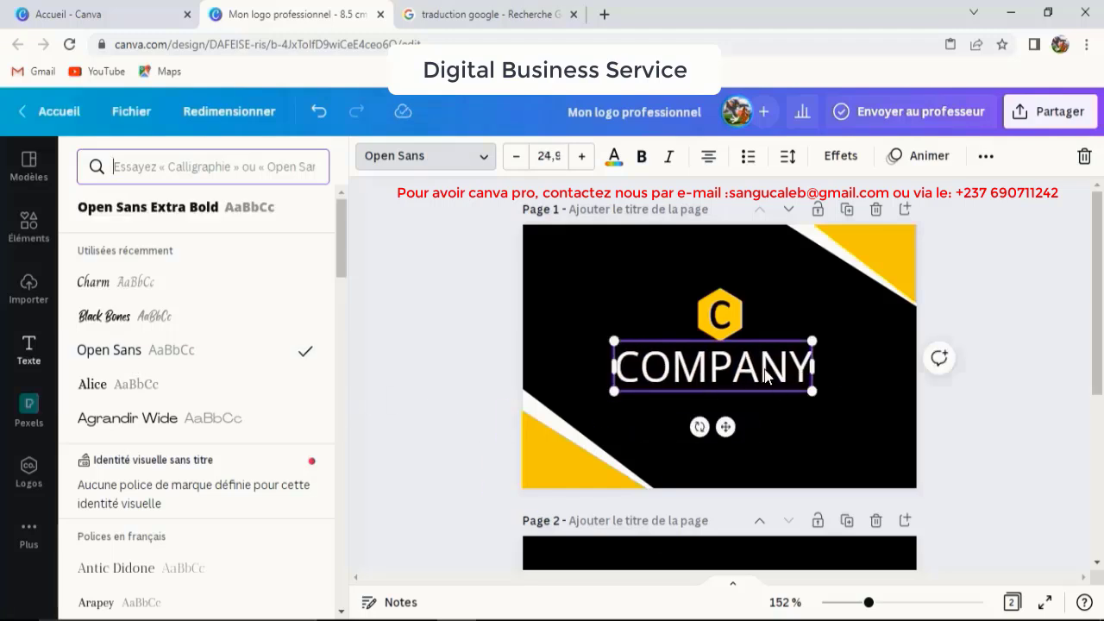
pyautogui.moveTo(780, 369); pyautogui.dragTo(788, 368)
pyautogui.click(905, 350)
# Duplicate the COMPANY title directly beneath the original and change the copy's text to TAGLINE.
pyautogui.click(772, 366)
pyautogui.rightClick(772, 368)
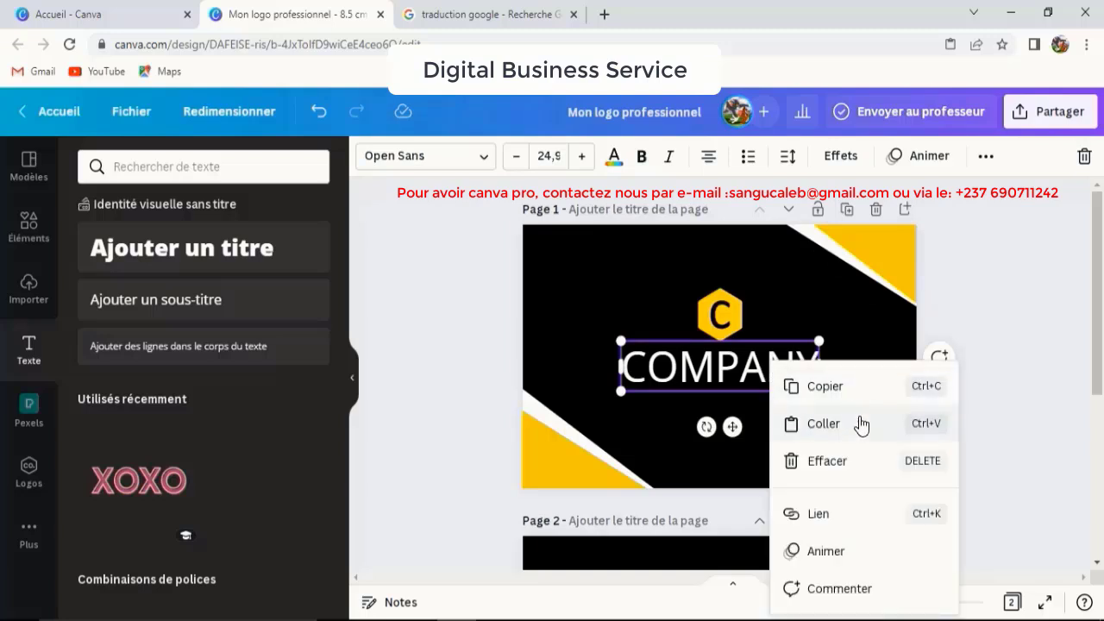
pyautogui.click(841, 388)
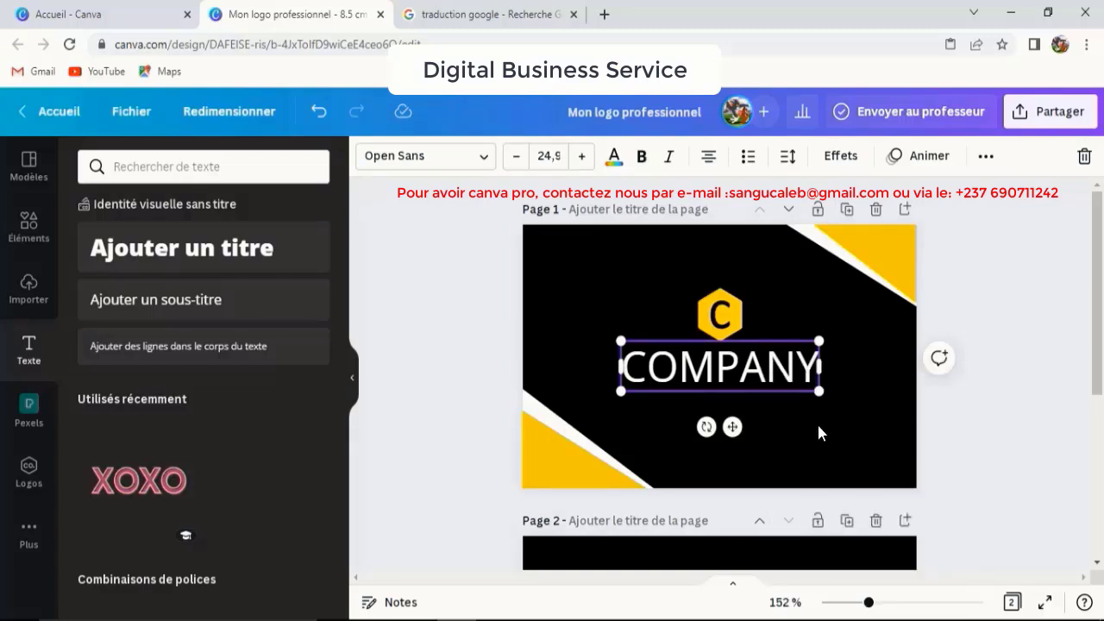
pyautogui.rightClick(816, 422)
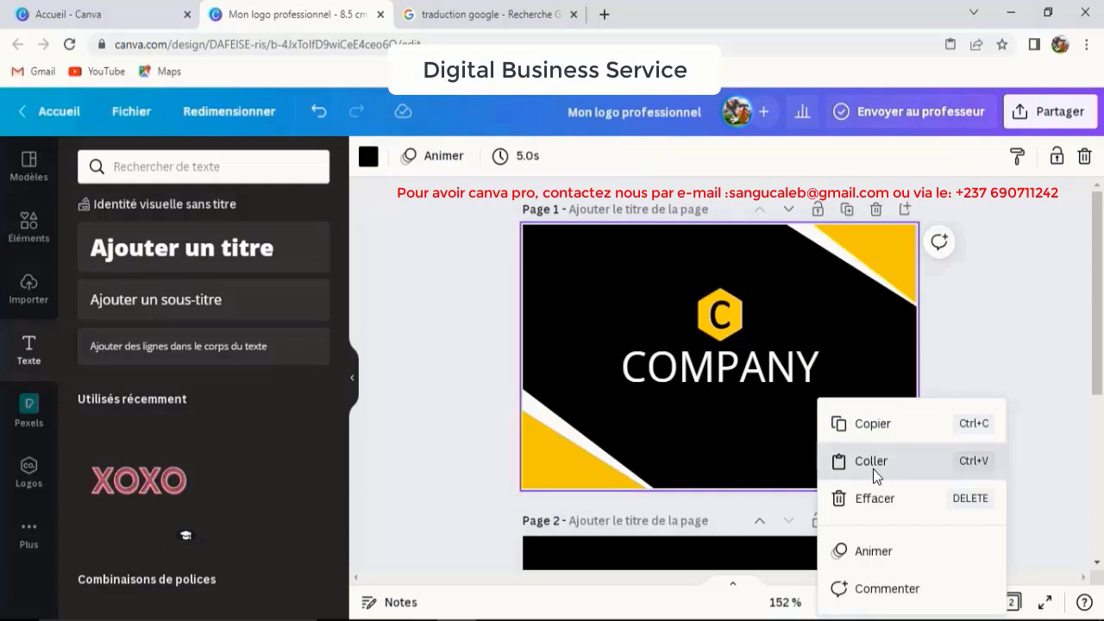
pyautogui.click(872, 464)
pyautogui.moveTo(780, 413); pyautogui.dragTo(603, 422)
pyautogui.write('TA')
pyautogui.press('BackSpace')
pyautogui.press('BackSpace')
pyautogui.press('BackSpace')
pyautogui.press('BackSpace')
pyautogui.press('BackSpace')
pyautogui.write('TAGLINE')
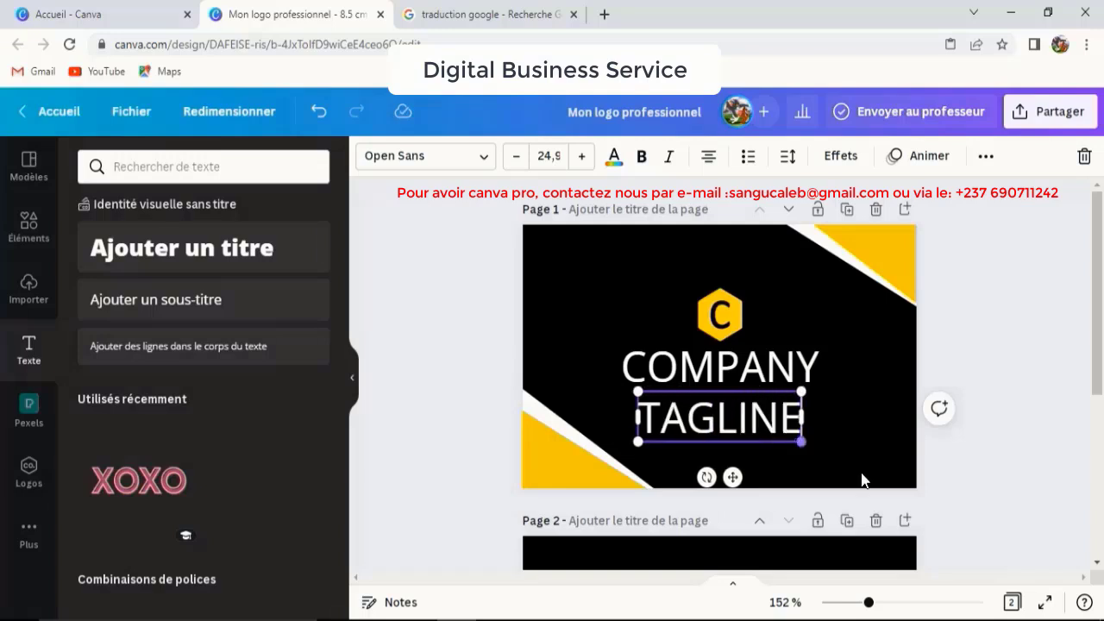
# Shrink the TAGLINE text to about size 11.7, centred under COMPANY, and colour it the logo's yellow.
pyautogui.moveTo(802, 440); pyautogui.dragTo(726, 404)
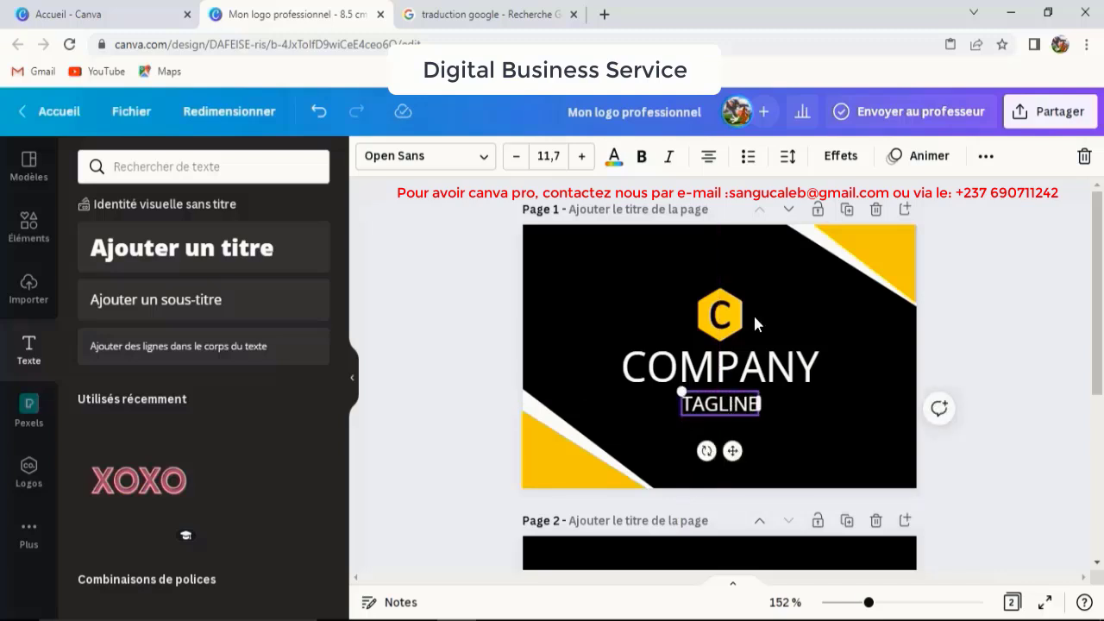
pyautogui.click(615, 158)
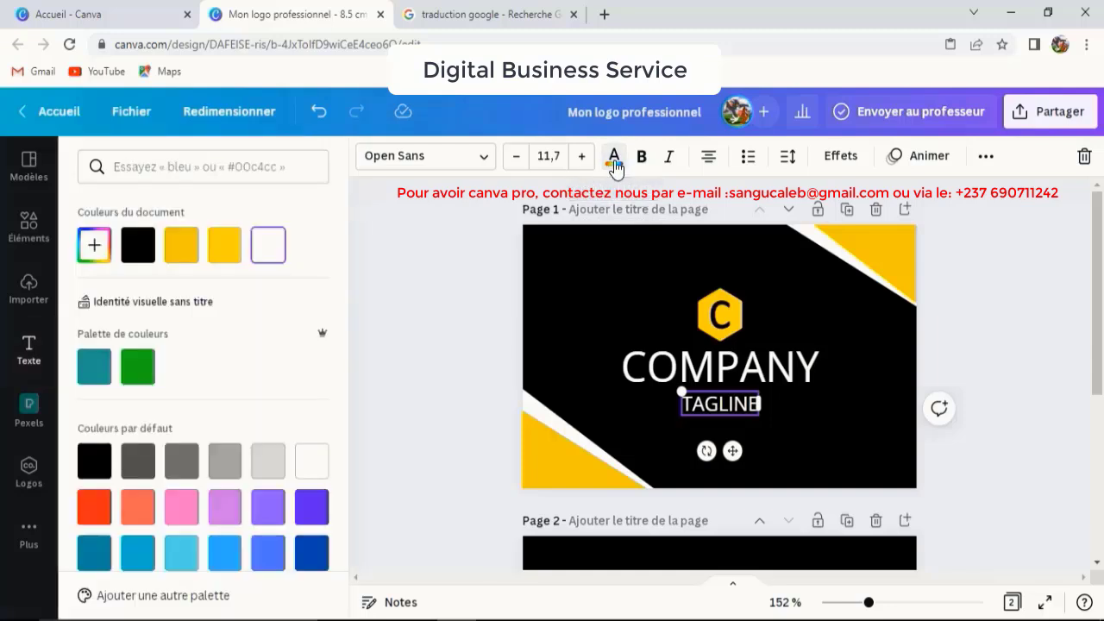
pyautogui.click(223, 248)
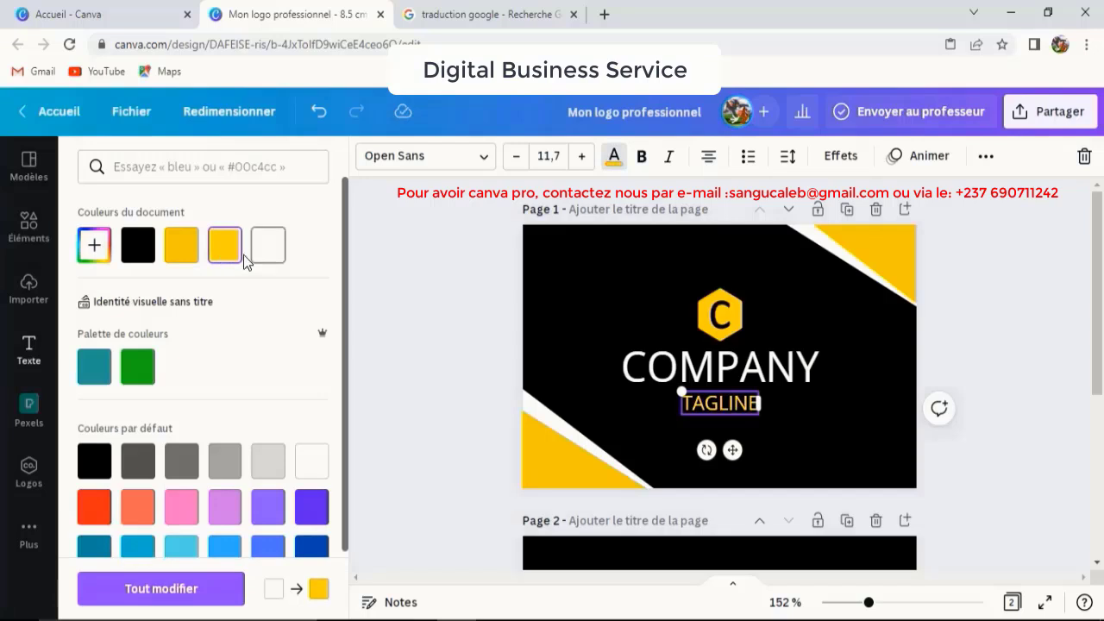
pyautogui.click(795, 419)
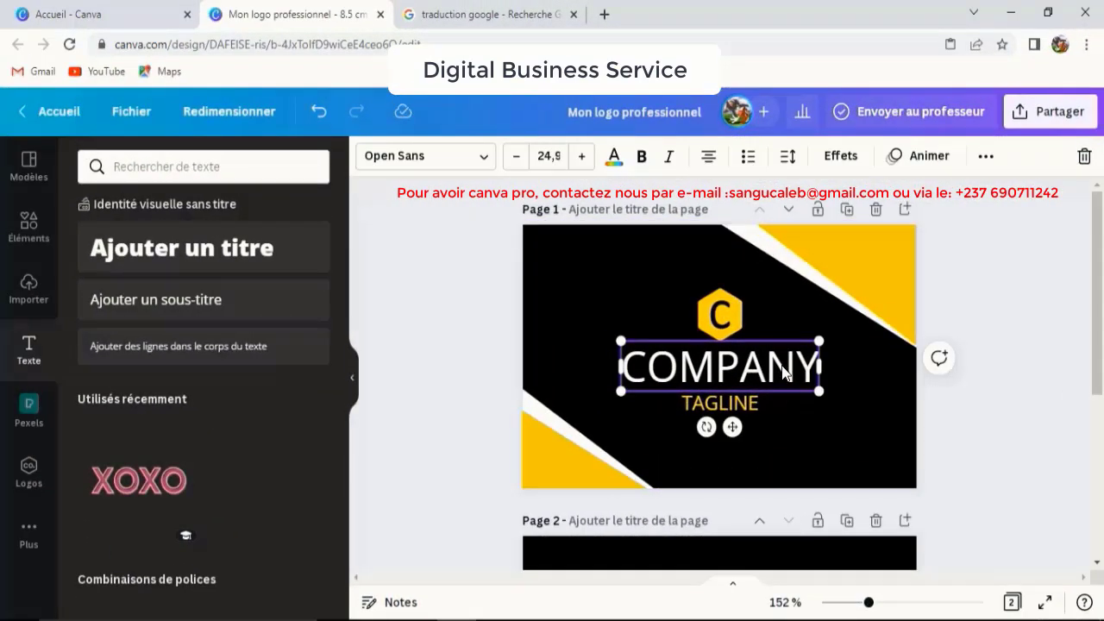
# Copy the COMPANY title from page 1 and paste it onto the blank page 2.
pyautogui.rightClick(783, 371)
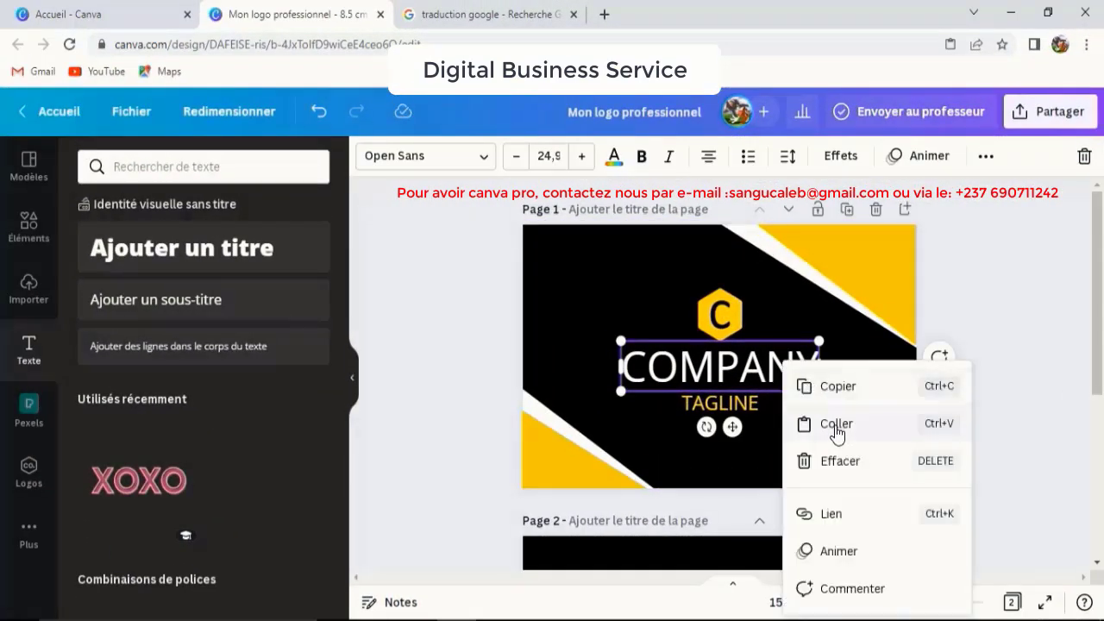
pyautogui.click(833, 391)
pyautogui.scroll(-3, 833, 395)
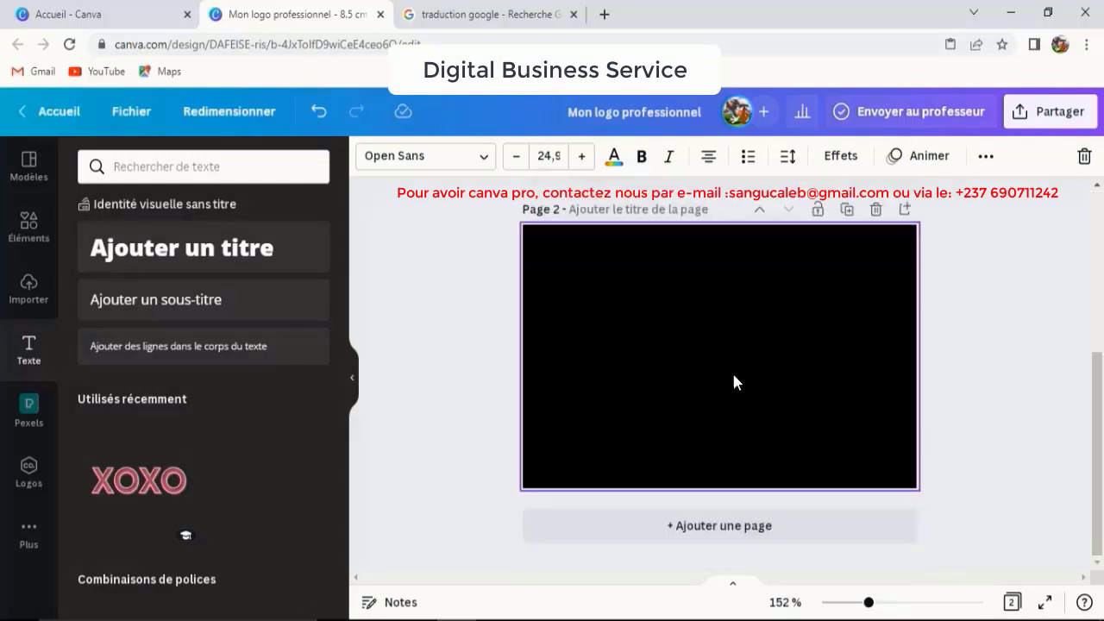
pyautogui.rightClick(606, 283)
pyautogui.click(672, 347)
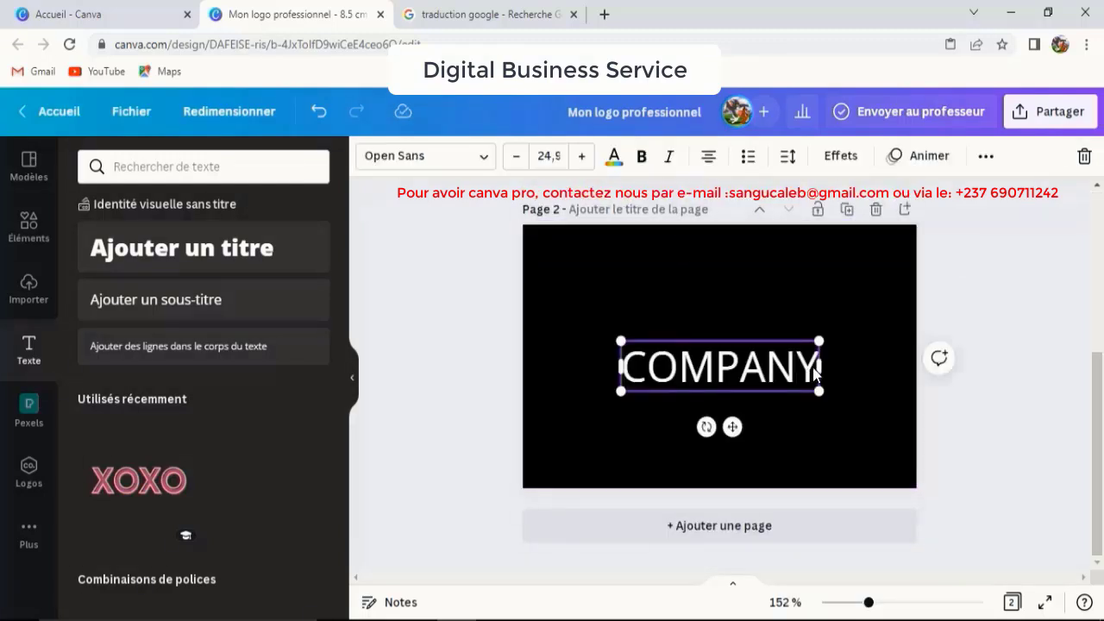
# Change the page 2 title to YOUR NAME and shrink it to about size 15.3 in the page's upper-left area.
pyautogui.moveTo(813, 371); pyautogui.dragTo(620, 365)
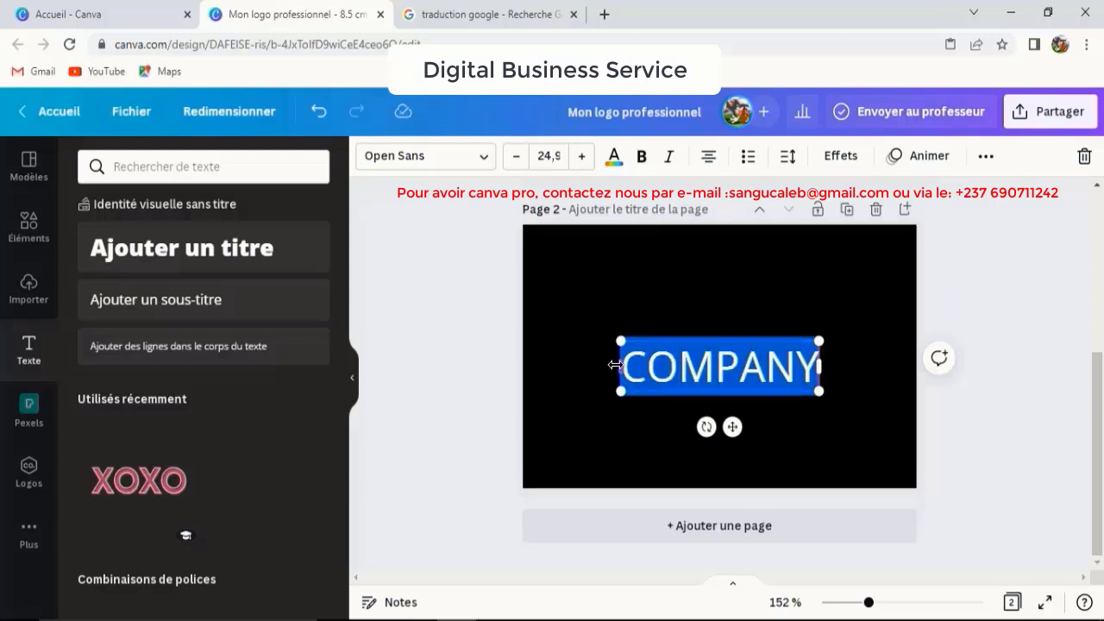
pyautogui.write('YOURN')
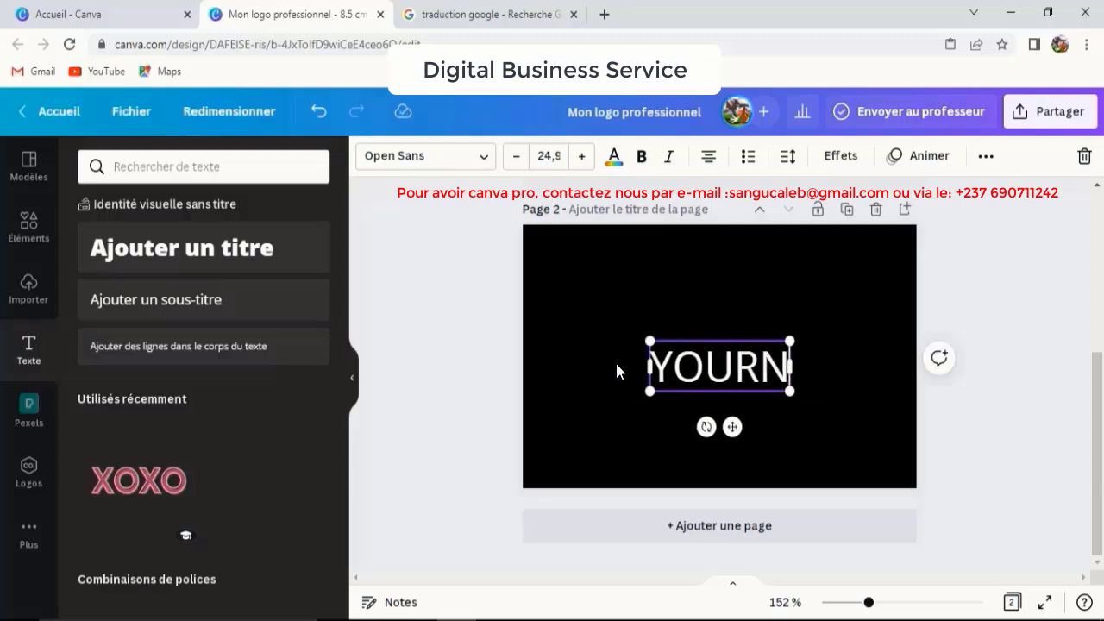
pyautogui.press('BackSpace')
pyautogui.write('NAM')
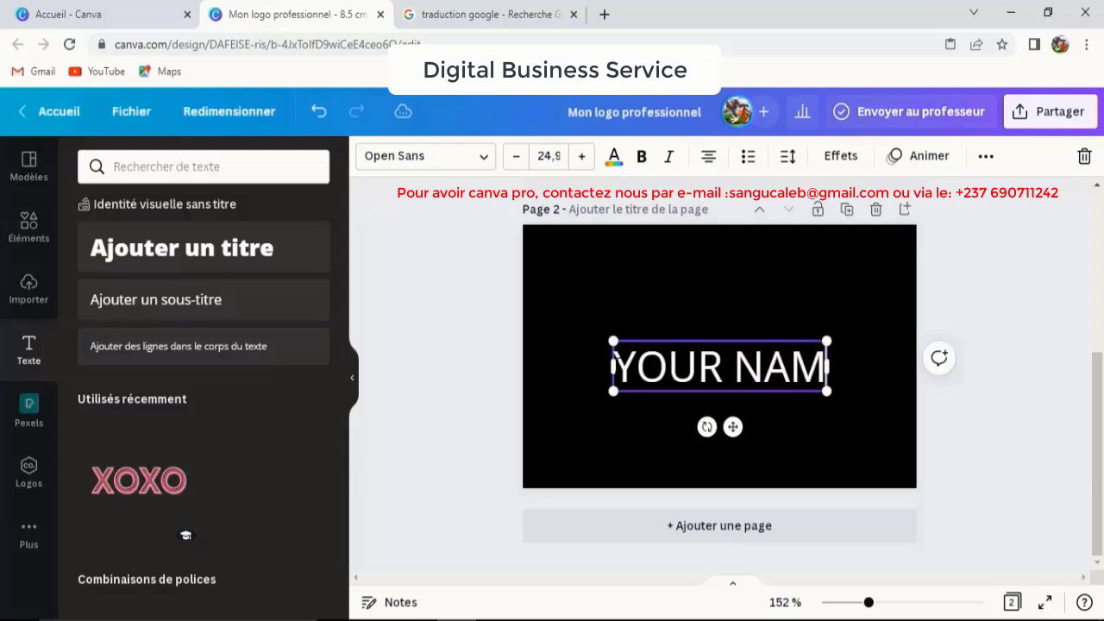
pyautogui.write('E')
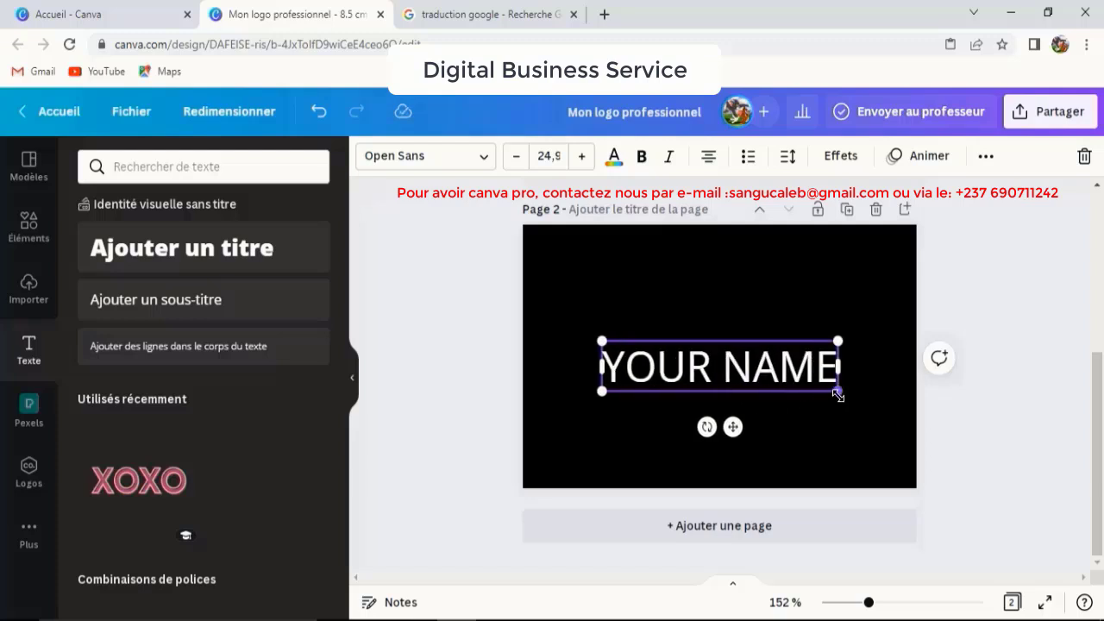
pyautogui.moveTo(815, 385); pyautogui.dragTo(692, 281)
pyautogui.moveTo(631, 312); pyautogui.dragTo(638, 318)
pyautogui.rightClick(685, 281)
pyautogui.click(752, 311)
pyautogui.hotkey('ctrl', 'v')
pyautogui.rightClick(723, 300)
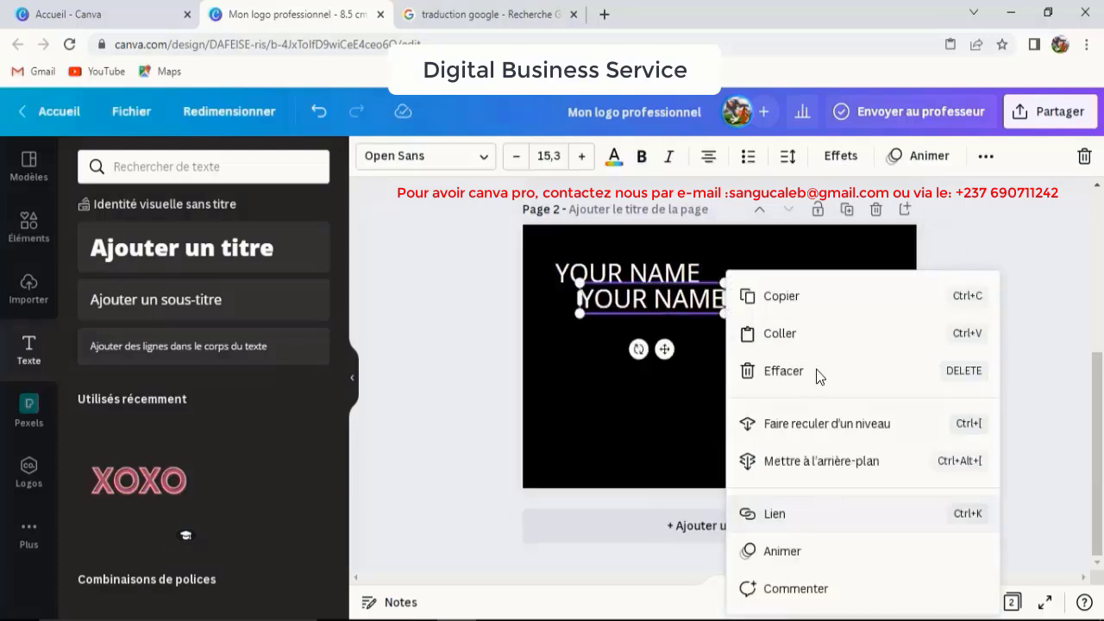
pyautogui.click(793, 370)
# Copy the yellow TAGLINE text from page 1 and paste it onto page 2.
pyautogui.scroll(3, 793, 374)
pyautogui.click(740, 350)
pyautogui.hotkey('ctrl', 'z')
pyautogui.rightClick(717, 343)
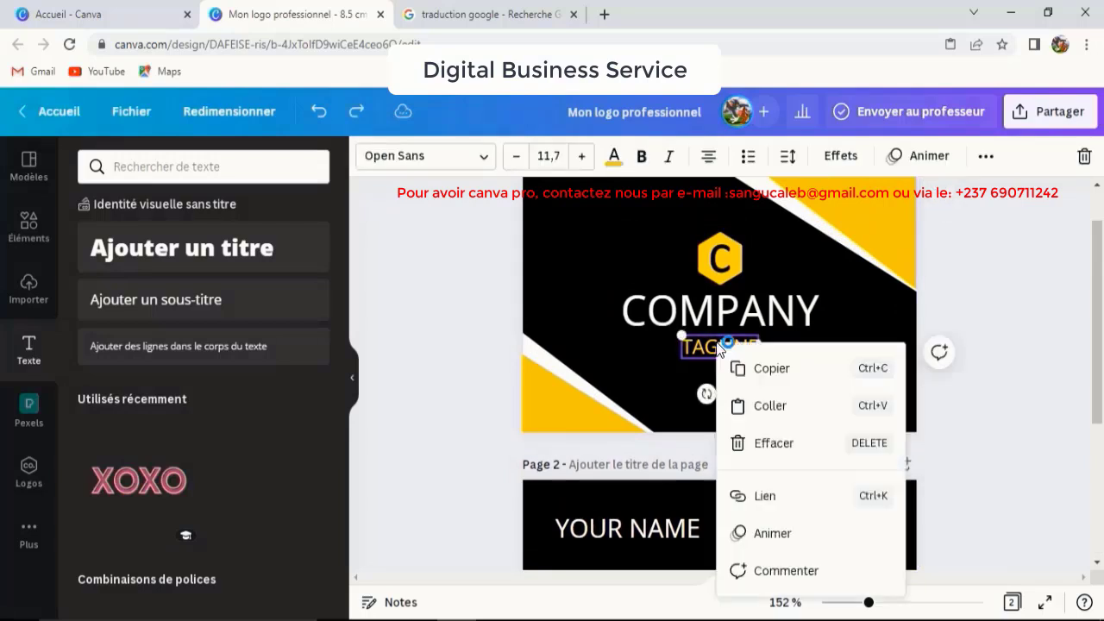
pyautogui.click(773, 369)
pyautogui.scroll(-3, 759, 402)
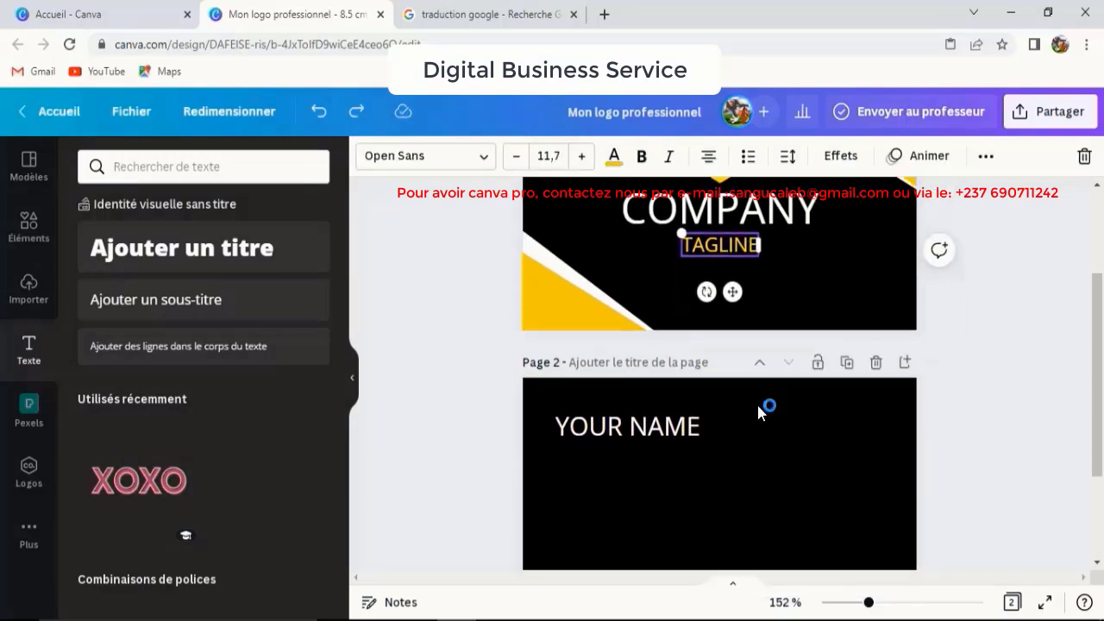
pyautogui.scroll(-1, 757, 402)
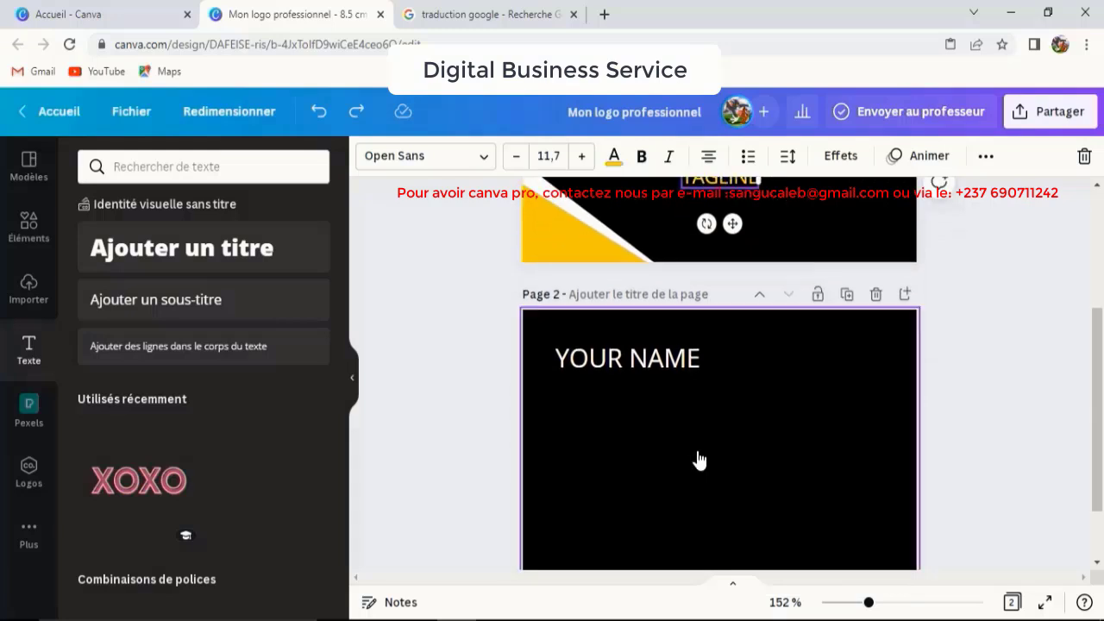
pyautogui.hotkey('ctrl', 'v')
# Place the pasted tagline beneath YOUR NAME and change it to YOUR POSITION, widening its box to fit one line.
pyautogui.moveTo(727, 490); pyautogui.dragTo(585, 390)
pyautogui.doubleClick(584, 390)
pyautogui.press('BackSpace')
pyautogui.write('YOUR POSITION')
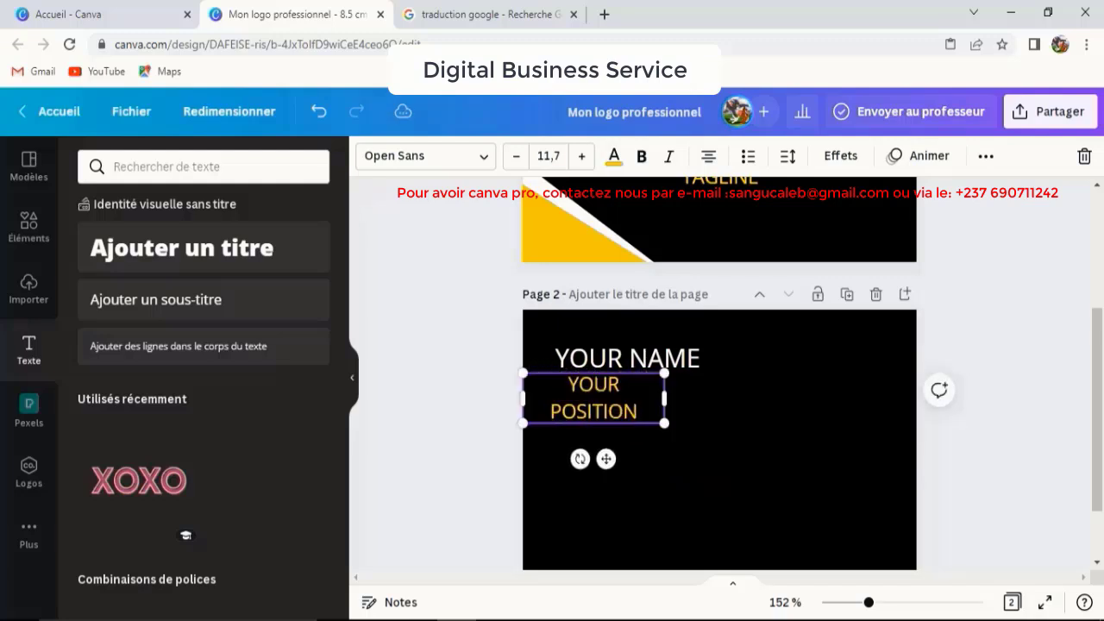
pyautogui.moveTo(665, 394); pyautogui.dragTo(678, 373)
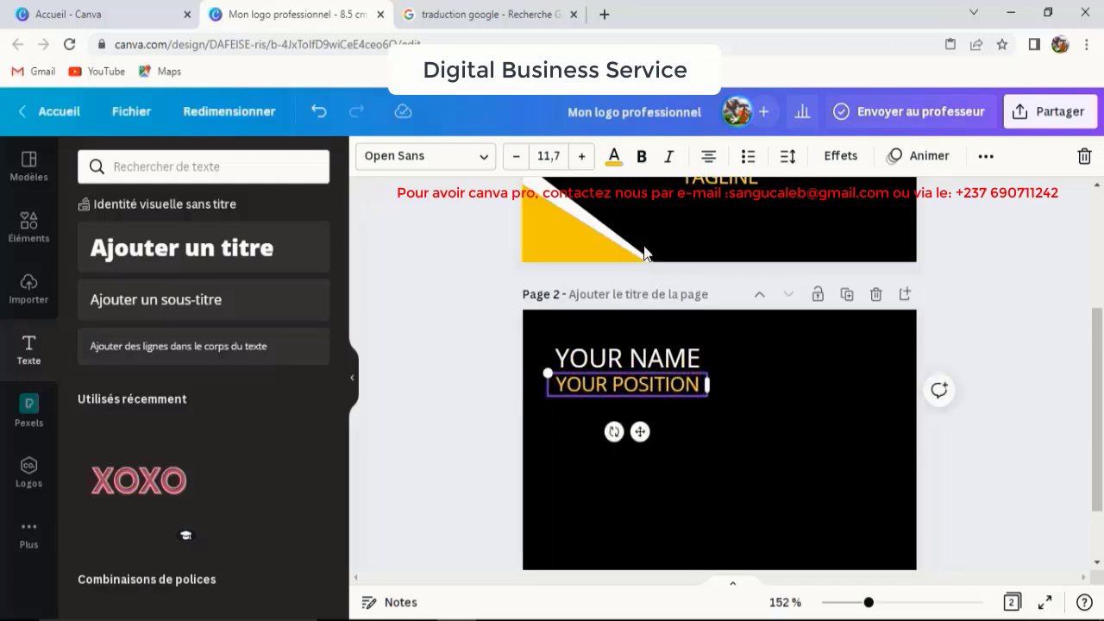
# Reduce the font size of YOUR POSITION to 6.7.
pyautogui.click(516, 156)
pyautogui.click(517, 156)
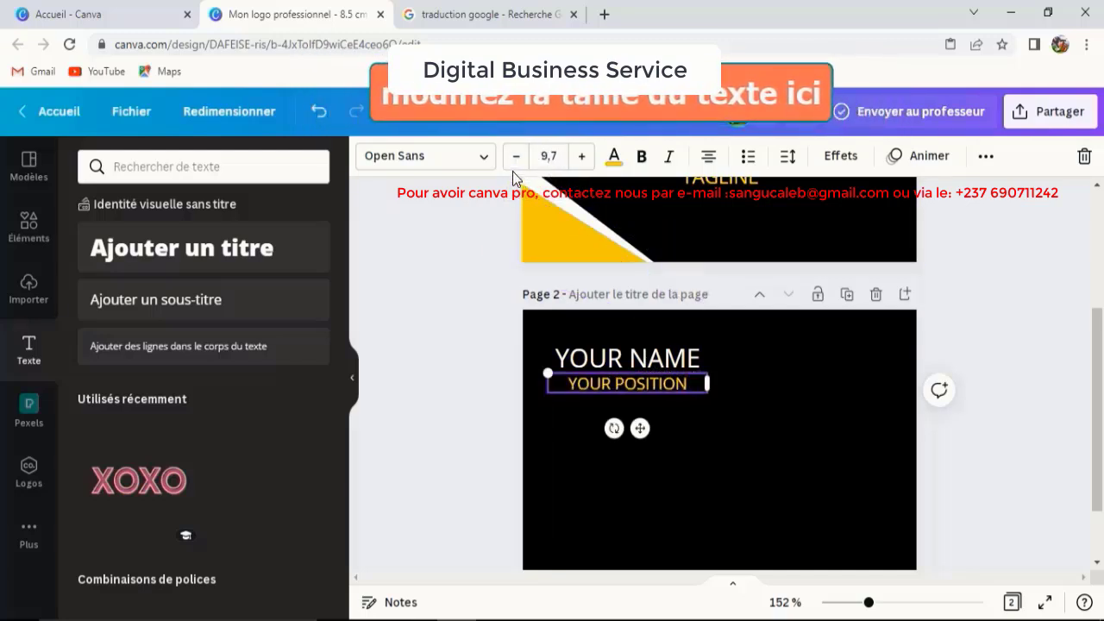
pyautogui.click(516, 159)
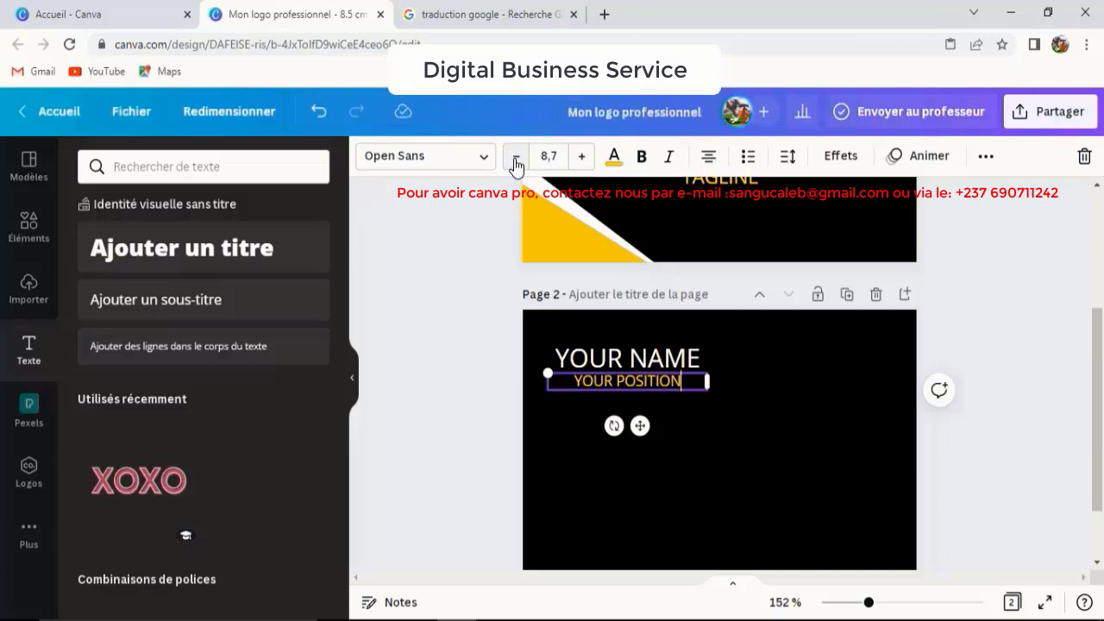
pyautogui.click(516, 159)
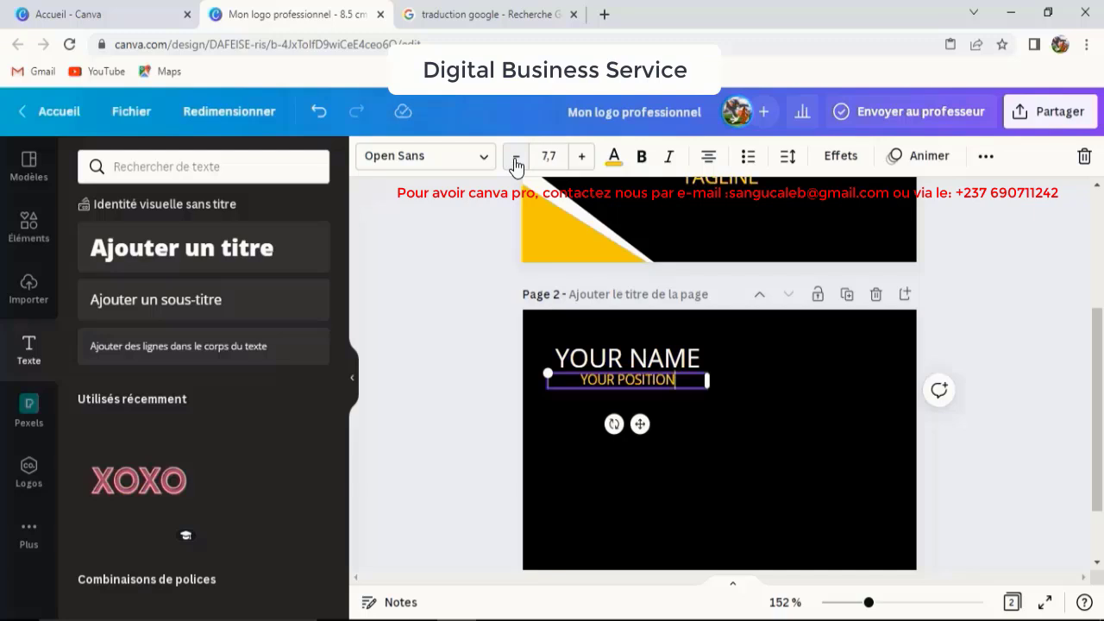
pyautogui.click(516, 160)
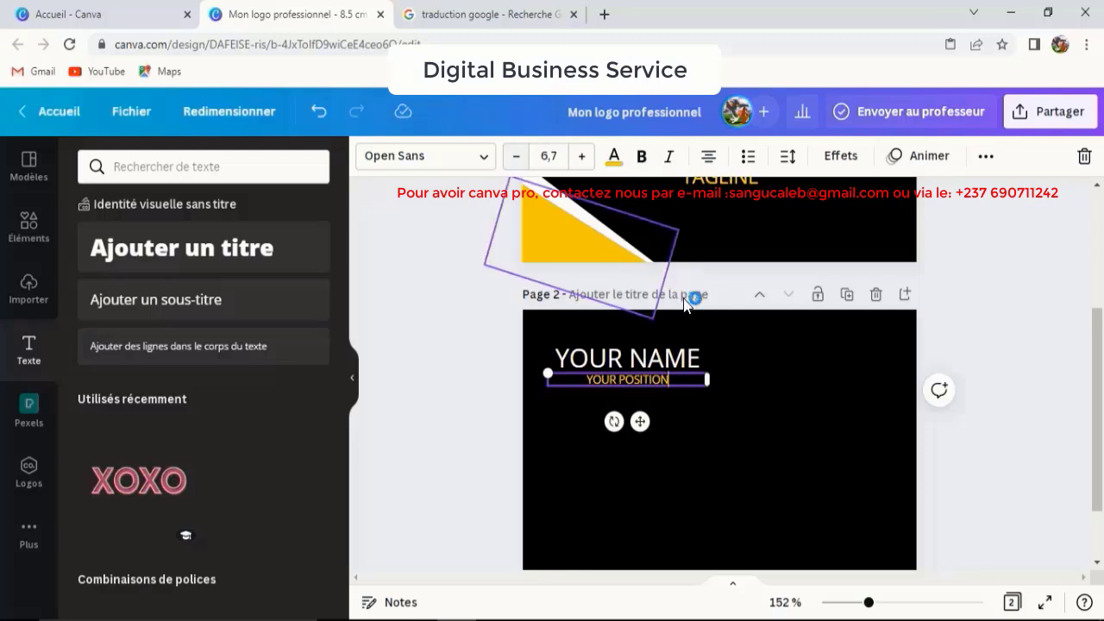
# Narrow the YOUR POSITION text box to fit its text and align it with the left edge of YOUR NAME.
pyautogui.moveTo(708, 378); pyautogui.dragTo(636, 379)
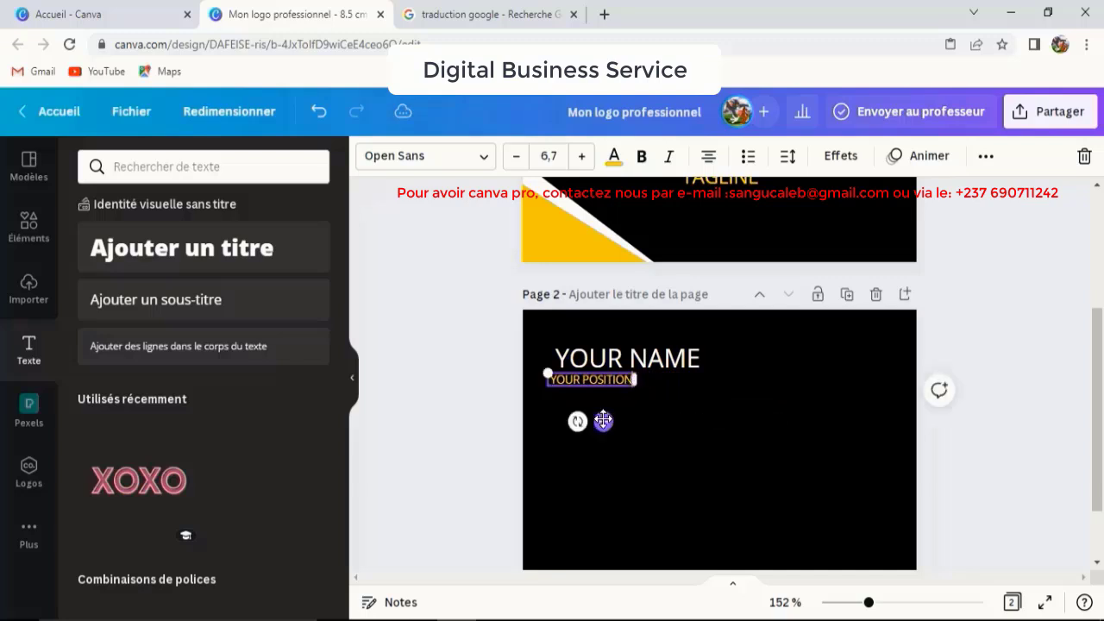
pyautogui.moveTo(603, 421); pyautogui.dragTo(612, 420)
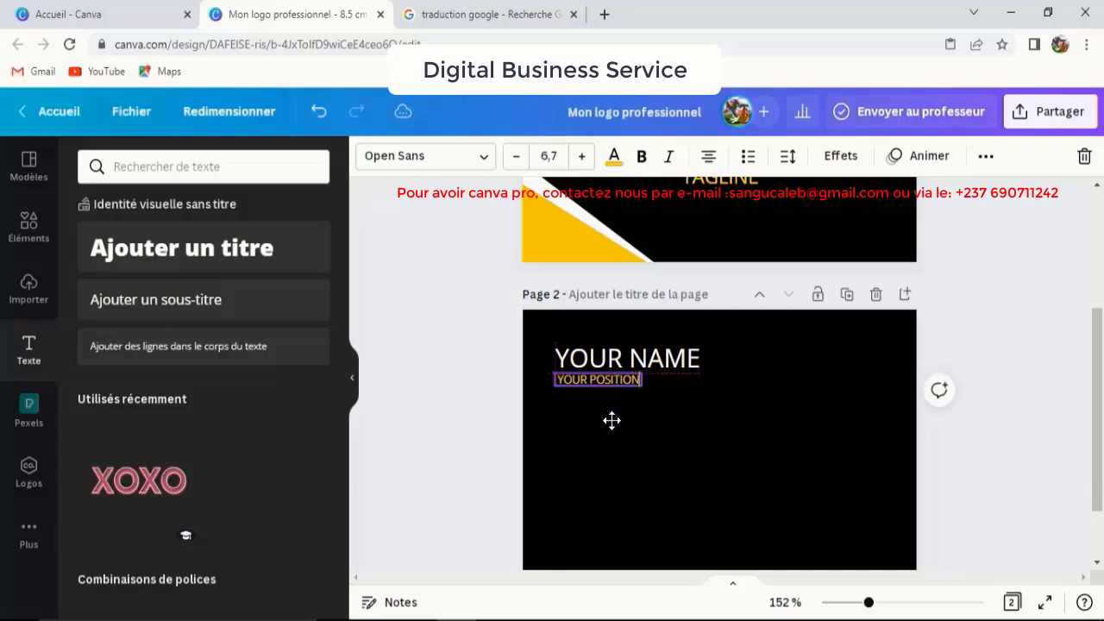
pyautogui.click(676, 396)
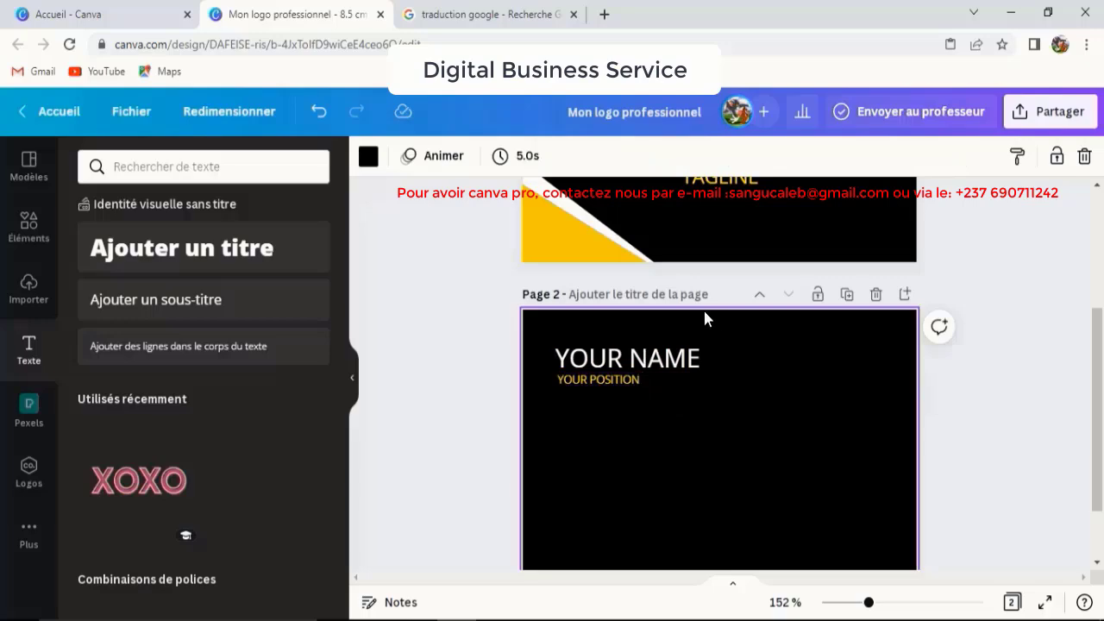
# Add a left-slanting parallelogram from the basic shapes to page 2 and fill it with white.
pyautogui.click(32, 222)
pyautogui.scroll(3, 234, 316)
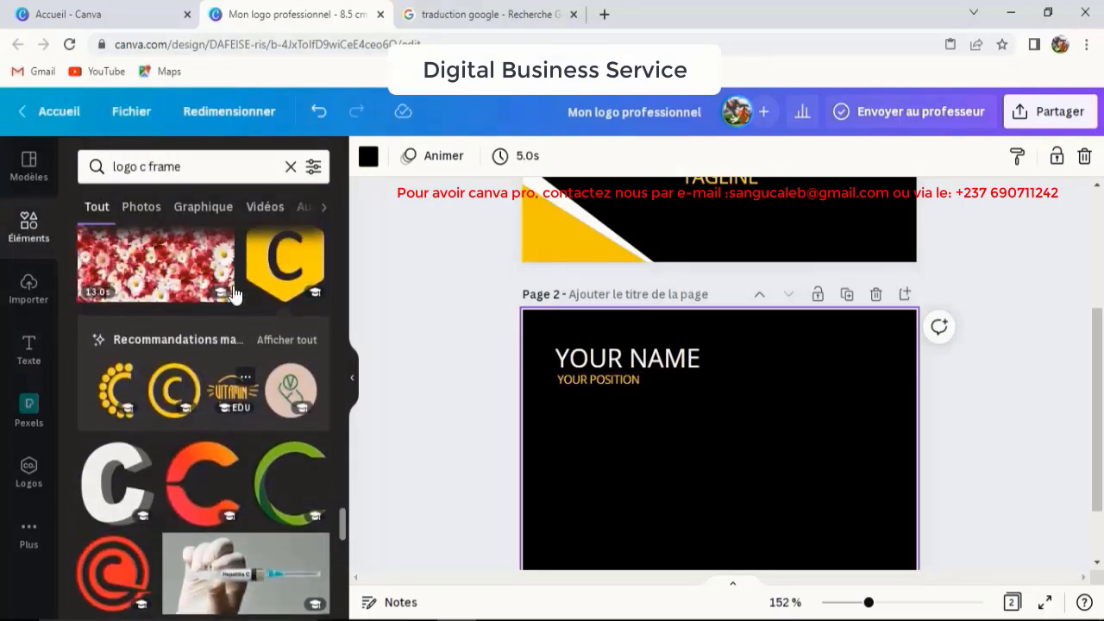
pyautogui.moveTo(197, 164); pyautogui.dragTo(78, 166)
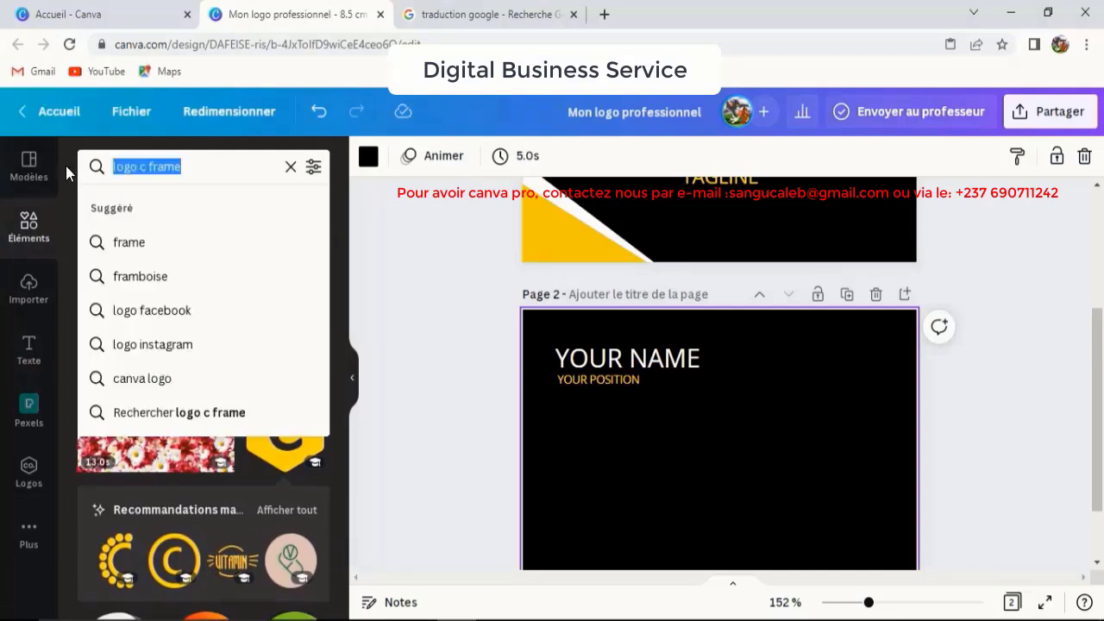
pyautogui.press('BackSpace')
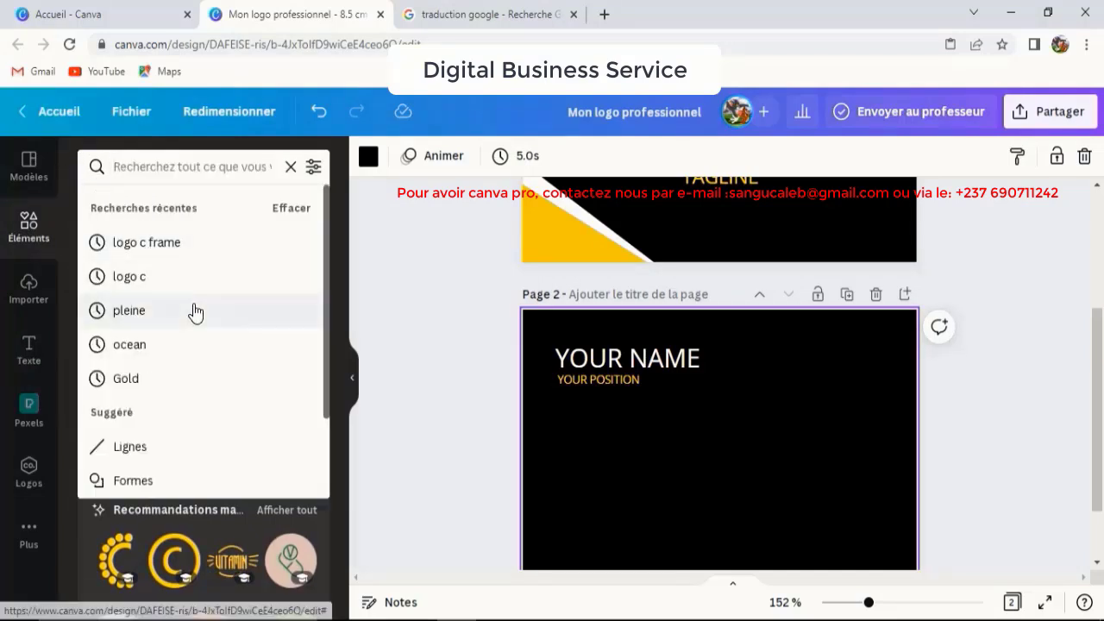
pyautogui.scroll(-1, 195, 312)
pyautogui.scroll(-1, 196, 314)
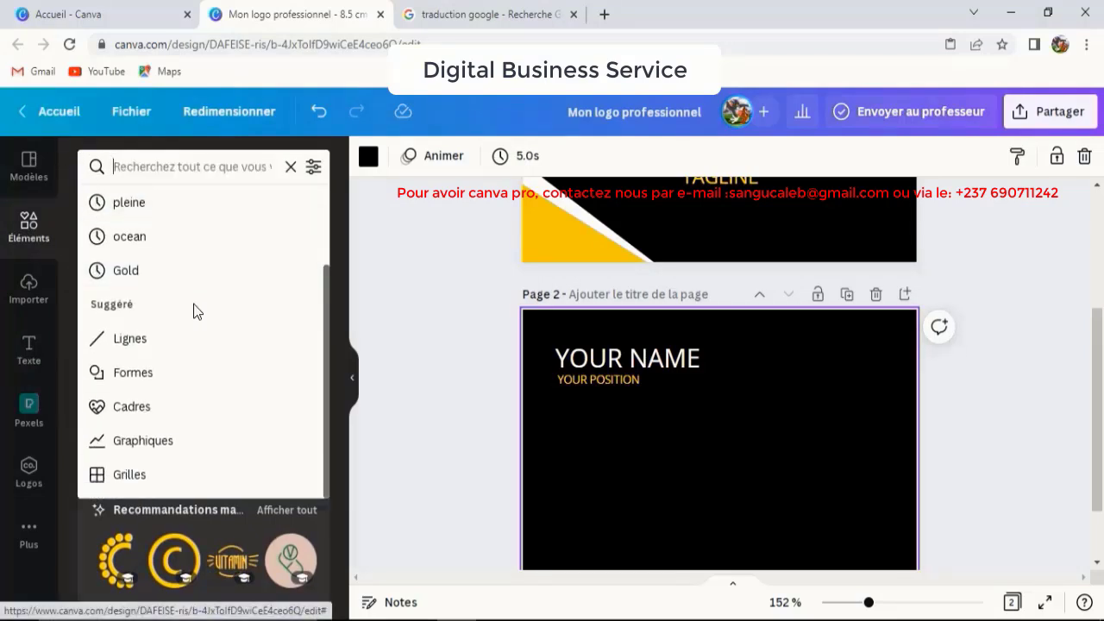
pyautogui.click(139, 373)
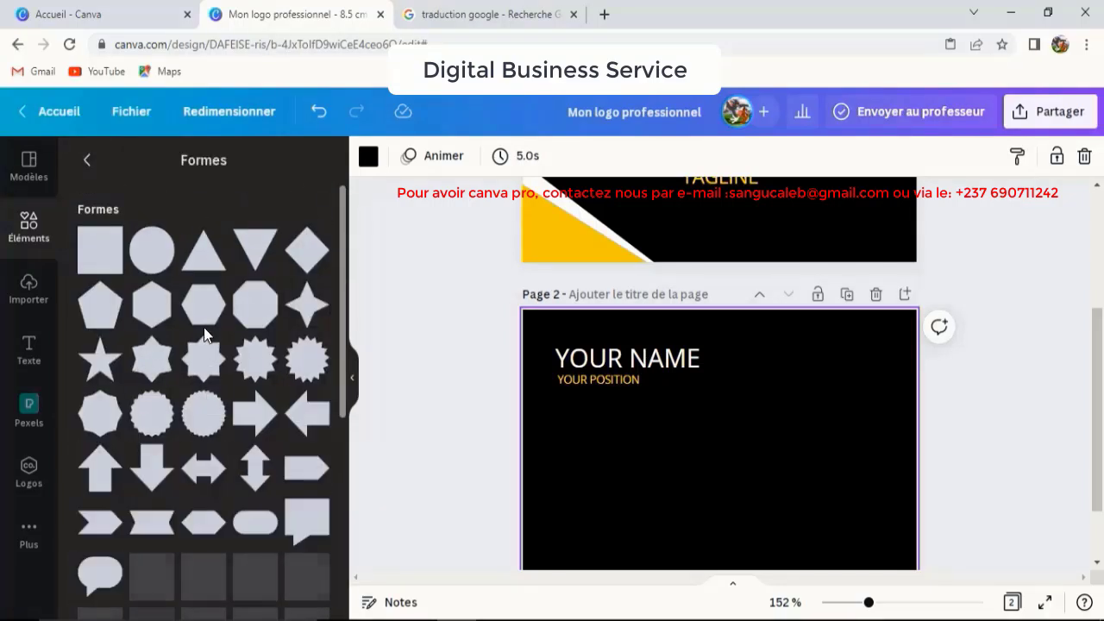
pyautogui.scroll(-1, 203, 393)
pyautogui.scroll(-2, 203, 393)
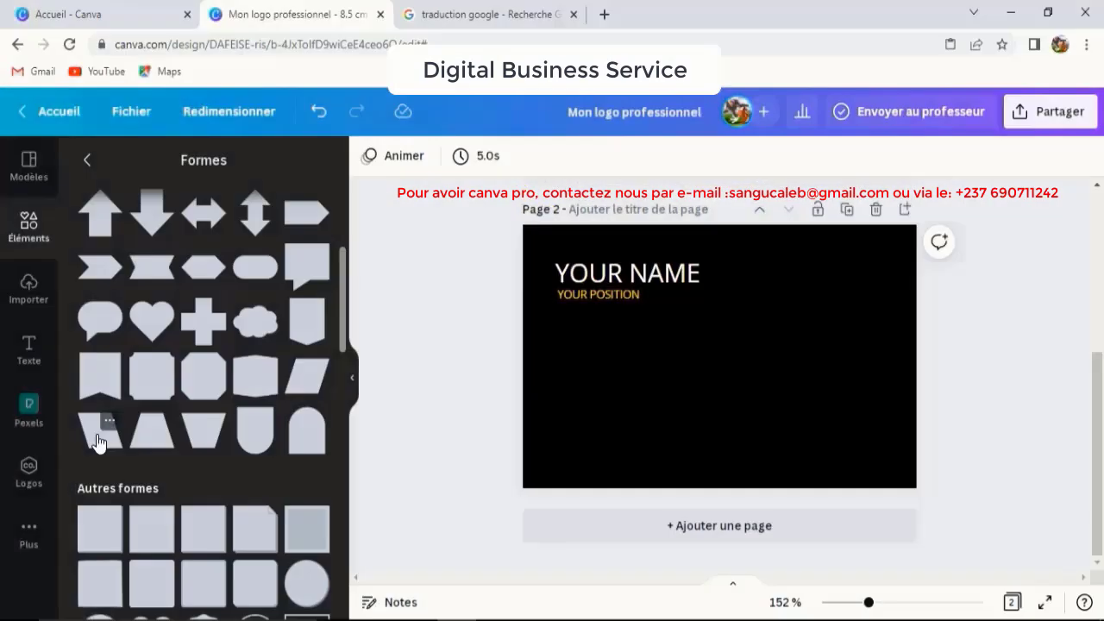
pyautogui.click(98, 443)
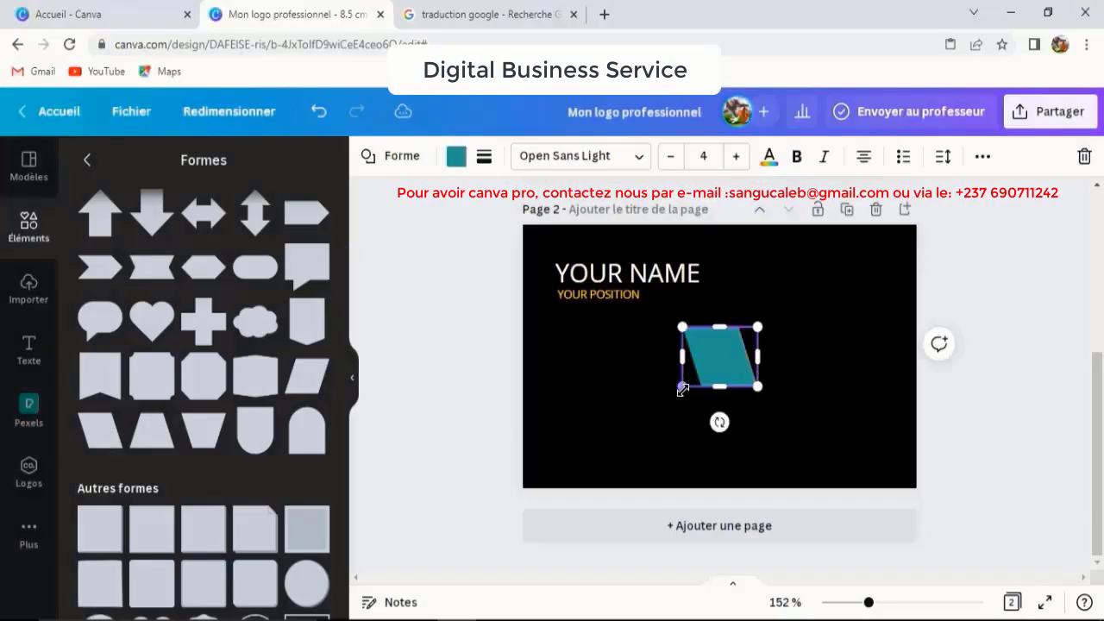
pyautogui.click(456, 157)
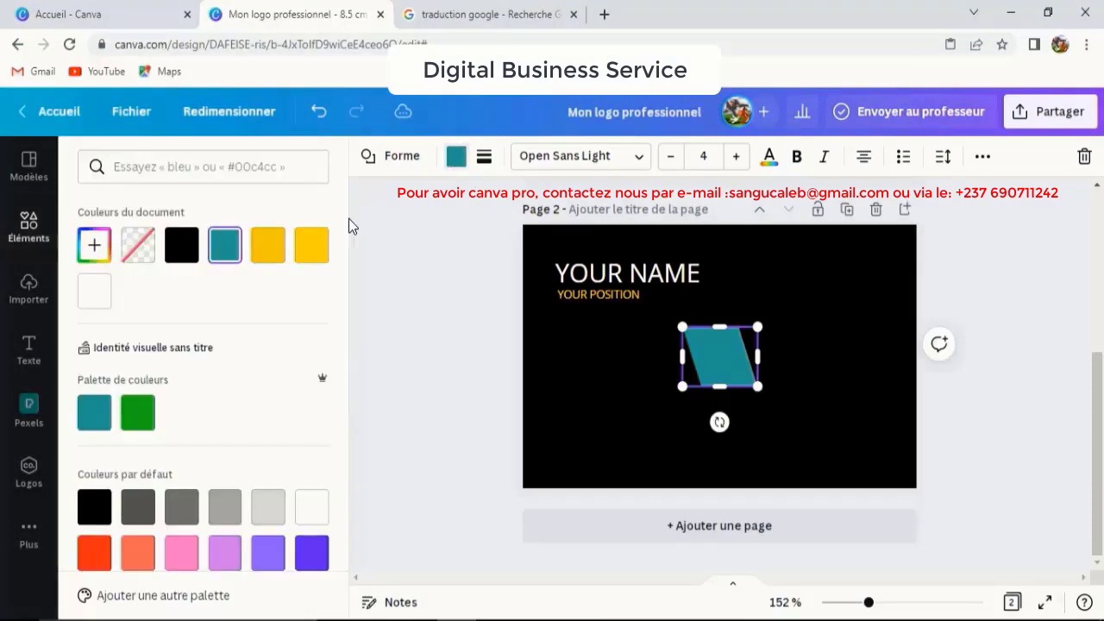
pyautogui.click(311, 514)
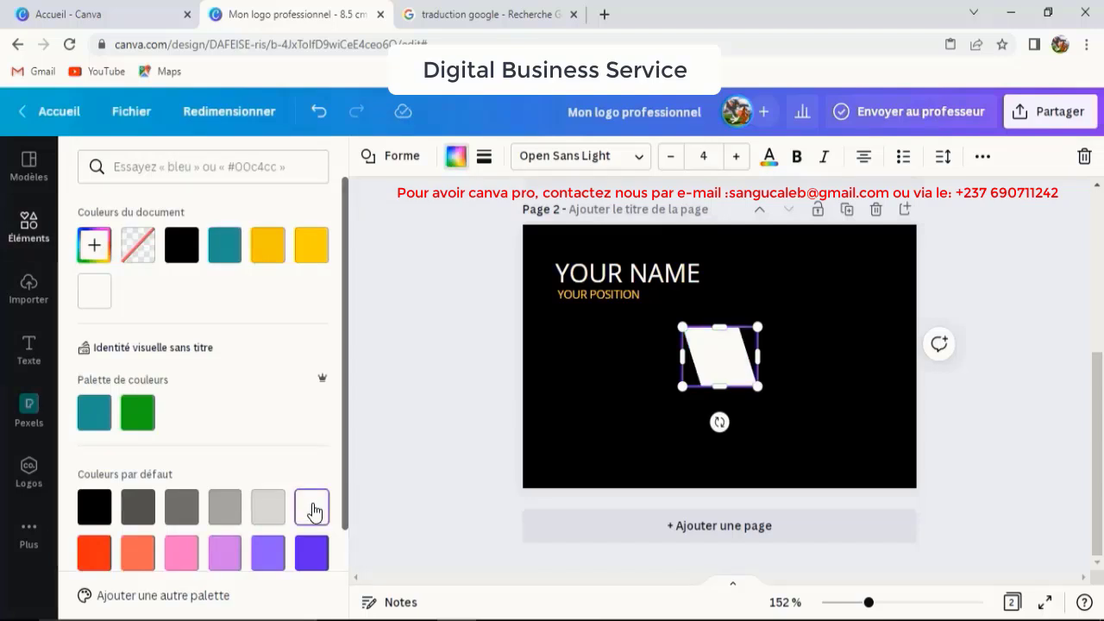
# Narrow and rotate the white parallelogram into a short slanted strip and place it at the card's upper edge, right of YOUR NAME.
pyautogui.moveTo(682, 357); pyautogui.dragTo(717, 356)
pyautogui.moveTo(726, 422); pyautogui.dragTo(737, 422)
pyautogui.moveTo(719, 360); pyautogui.dragTo(831, 293)
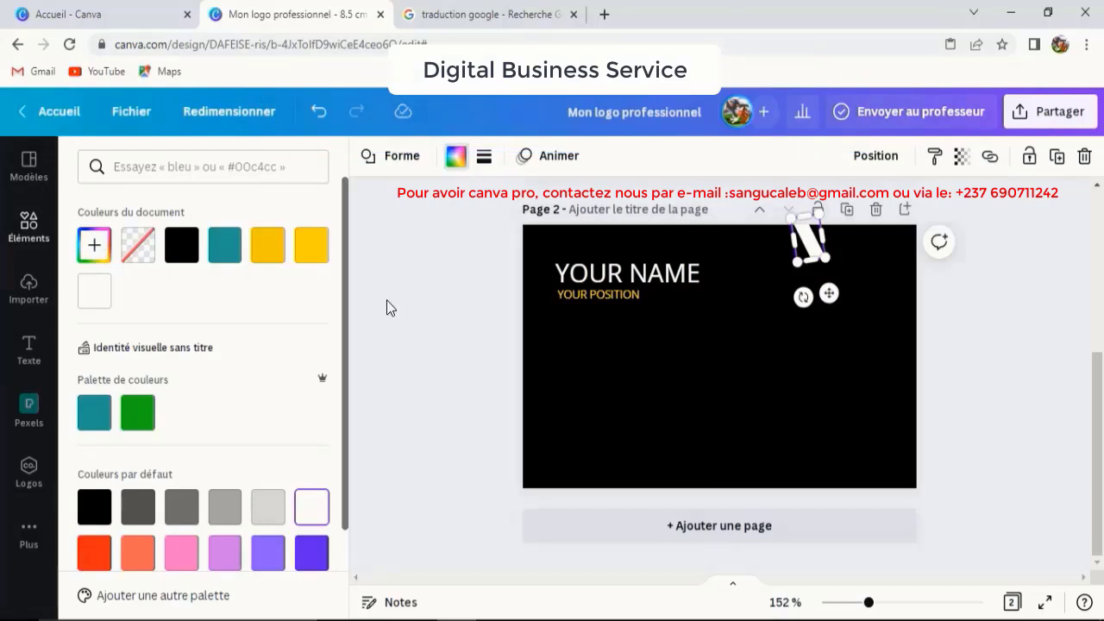
# Add a right-slanting parallelogram to page 2 and fill it with white.
pyautogui.click(28, 226)
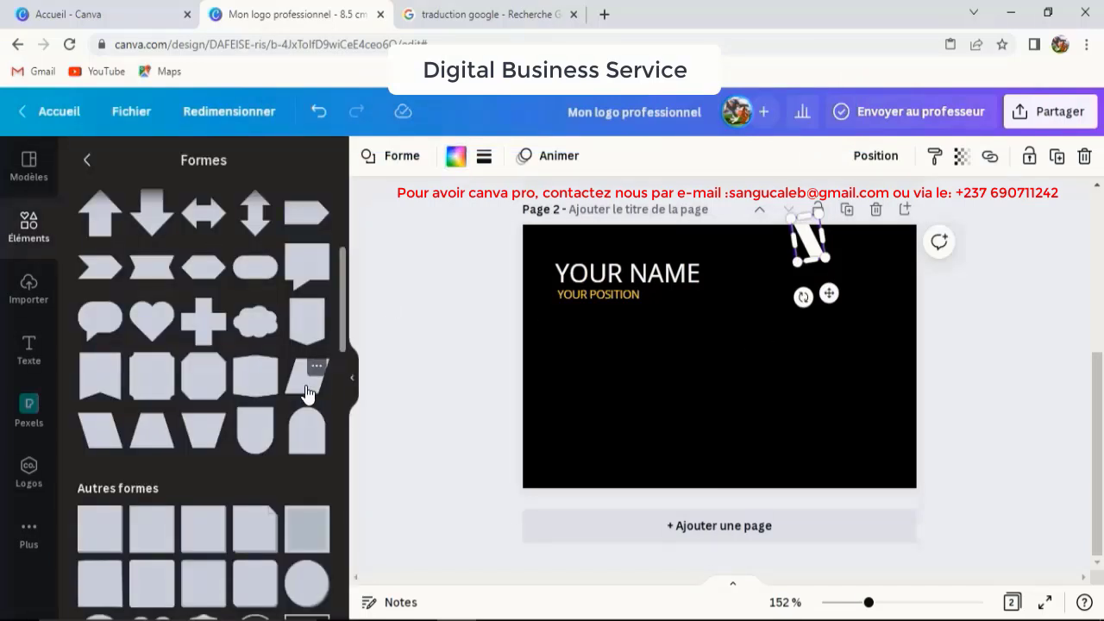
pyautogui.click(308, 393)
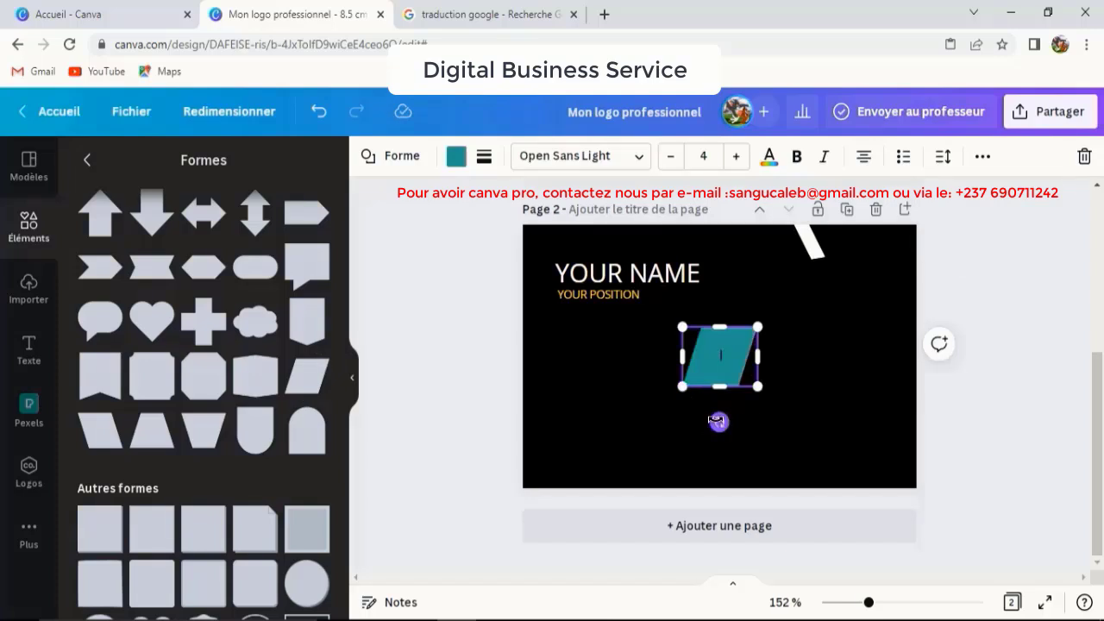
pyautogui.click(455, 157)
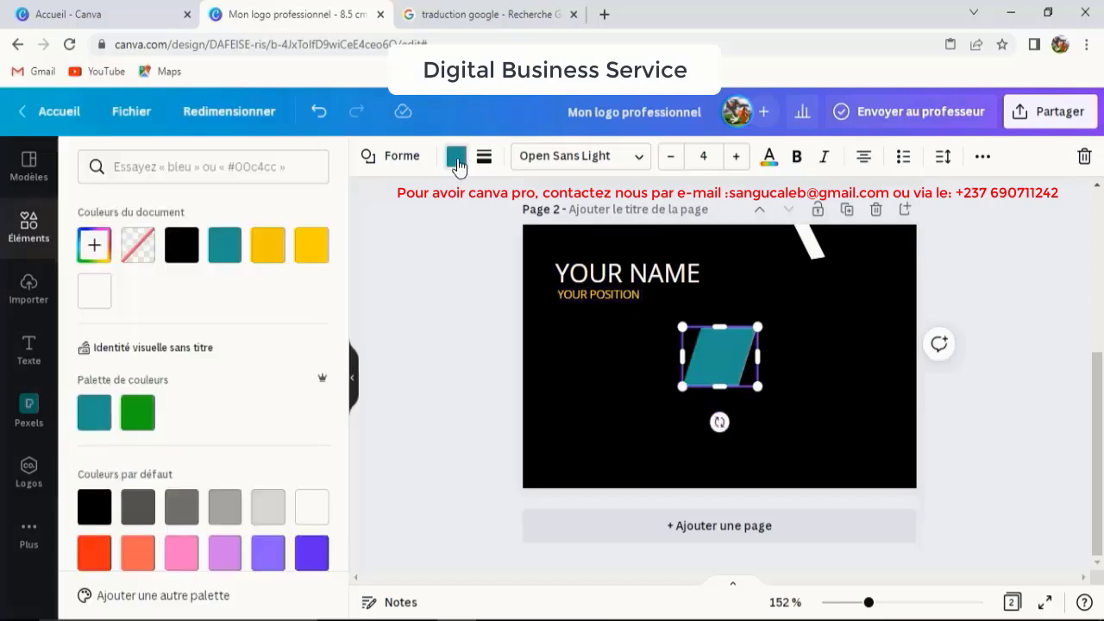
pyautogui.click(311, 507)
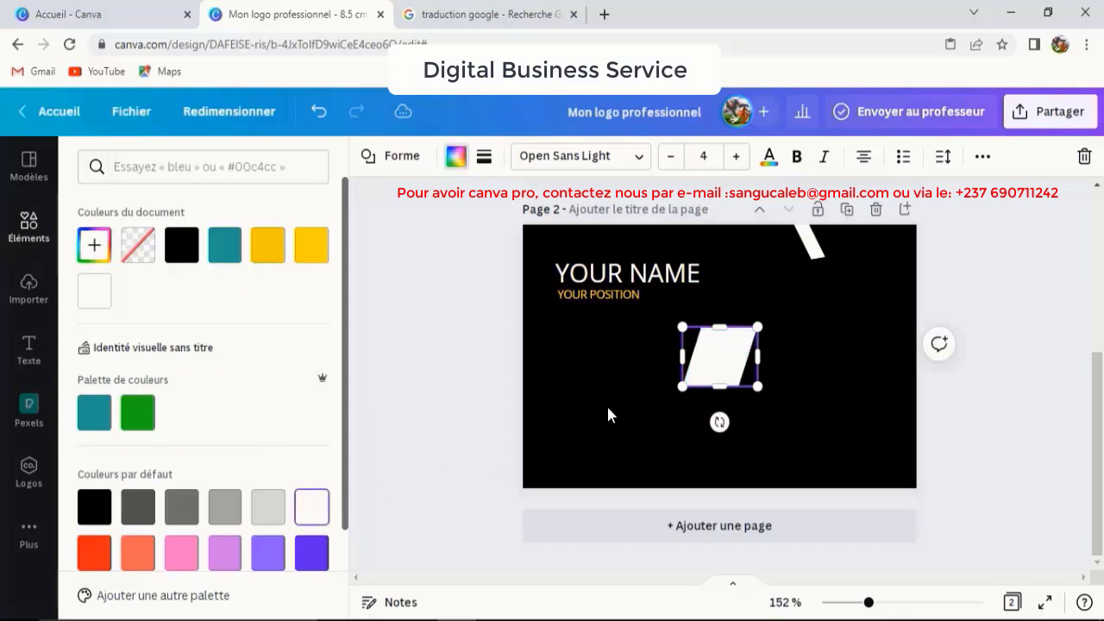
# Reshape the new white parallelogram into a long, narrow diagonal strip and place it below the short strip at the card's upper edge.
pyautogui.moveTo(682, 355); pyautogui.dragTo(735, 471)
pyautogui.moveTo(749, 388); pyautogui.dragTo(812, 319)
pyautogui.moveTo(793, 436); pyautogui.dragTo(790, 436)
pyautogui.moveTo(820, 330); pyautogui.dragTo(825, 330)
# Fit the short upper strip to the long white strip's upper end, with a matching short strip at its lower end.
pyautogui.click(742, 375)
pyautogui.click(807, 244)
pyautogui.moveTo(797, 293); pyautogui.dragTo(819, 293)
pyautogui.moveTo(807, 333); pyautogui.dragTo(812, 328)
pyautogui.click(764, 333)
pyautogui.click(808, 243)
pyautogui.moveTo(820, 253); pyautogui.dragTo(823, 255)
pyautogui.click(698, 382)
pyautogui.click(812, 365)
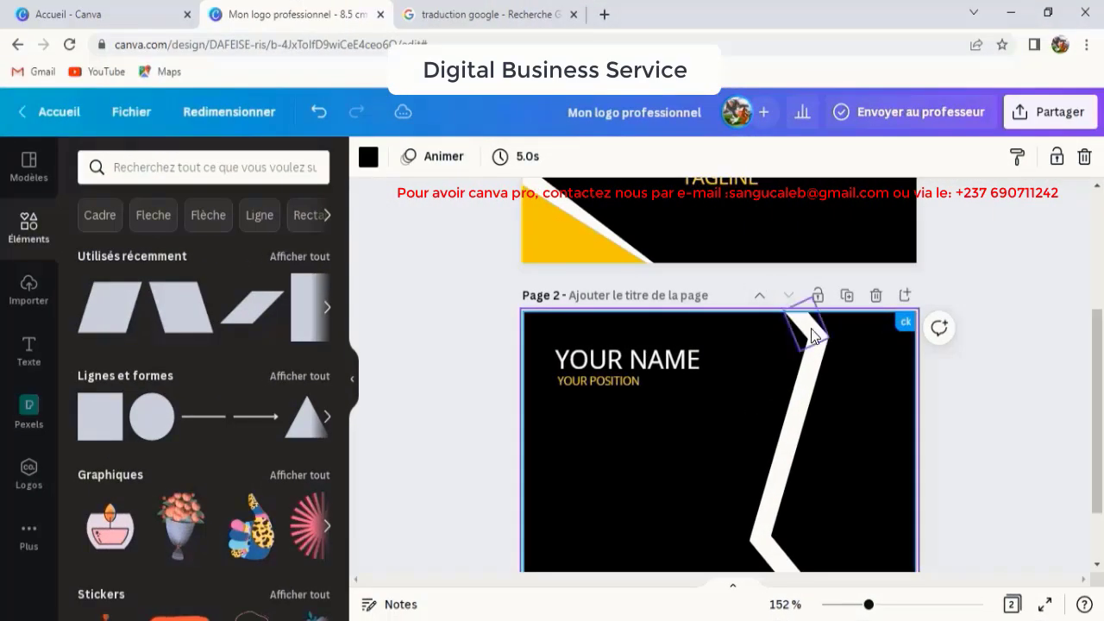
# Duplicate the long white diagonal strip and place the copy to its left, parallel to it.
pyautogui.click(809, 382)
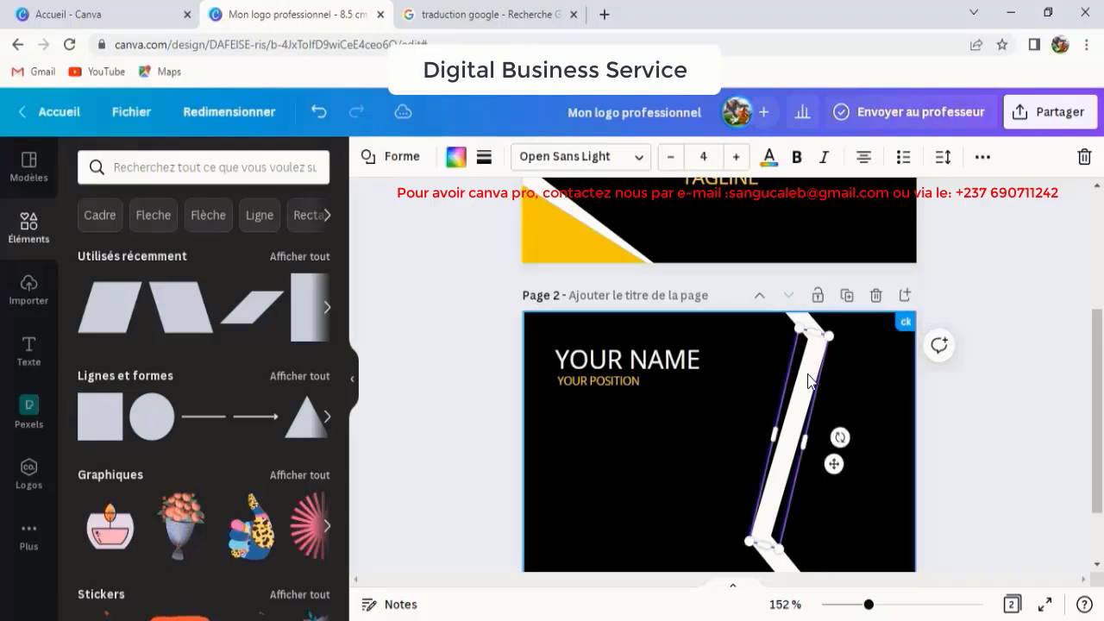
pyautogui.moveTo(830, 395); pyautogui.dragTo(776, 410)
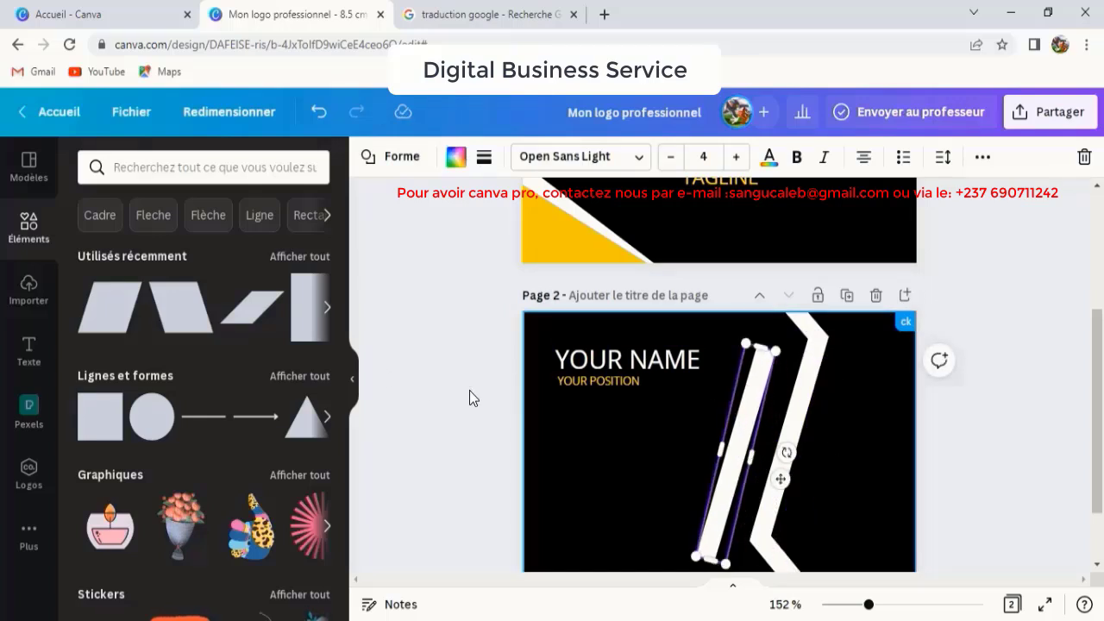
pyautogui.click(469, 390)
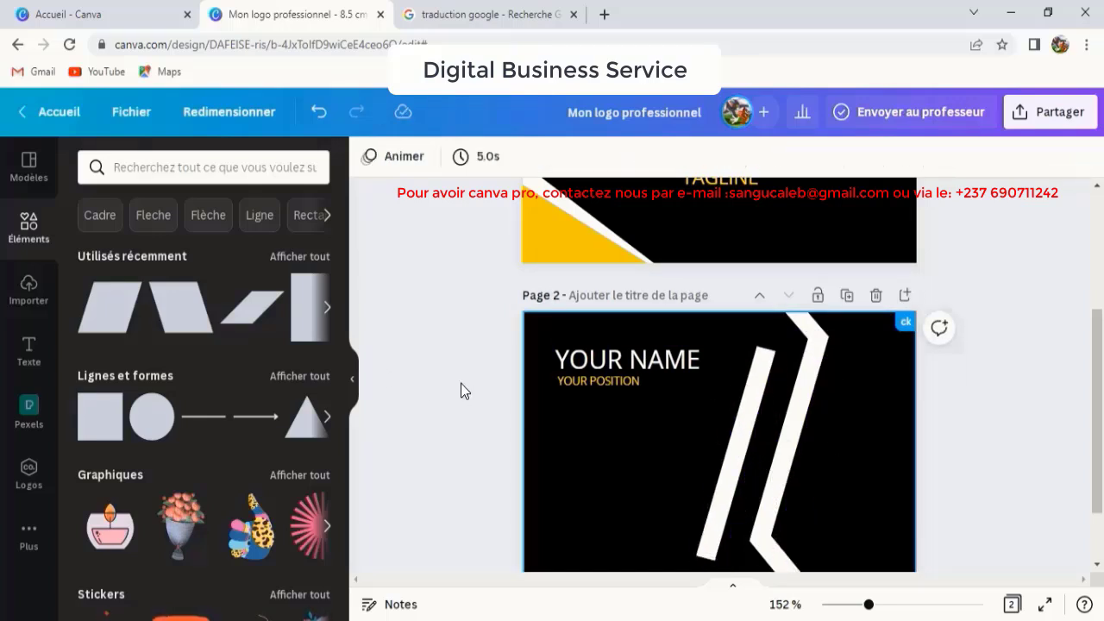
# Add a square shape to page 2 and fill it with the document's yellow.
pyautogui.scroll(-4, 248, 378)
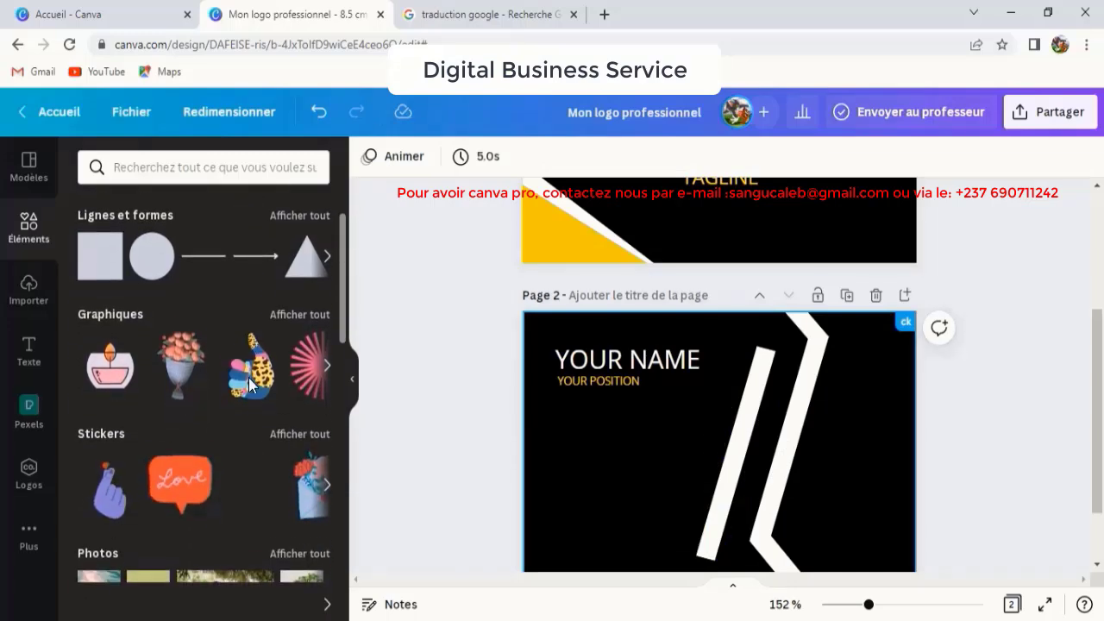
pyautogui.scroll(-5, 249, 380)
pyautogui.scroll(6, 248, 380)
pyautogui.scroll(3, 248, 382)
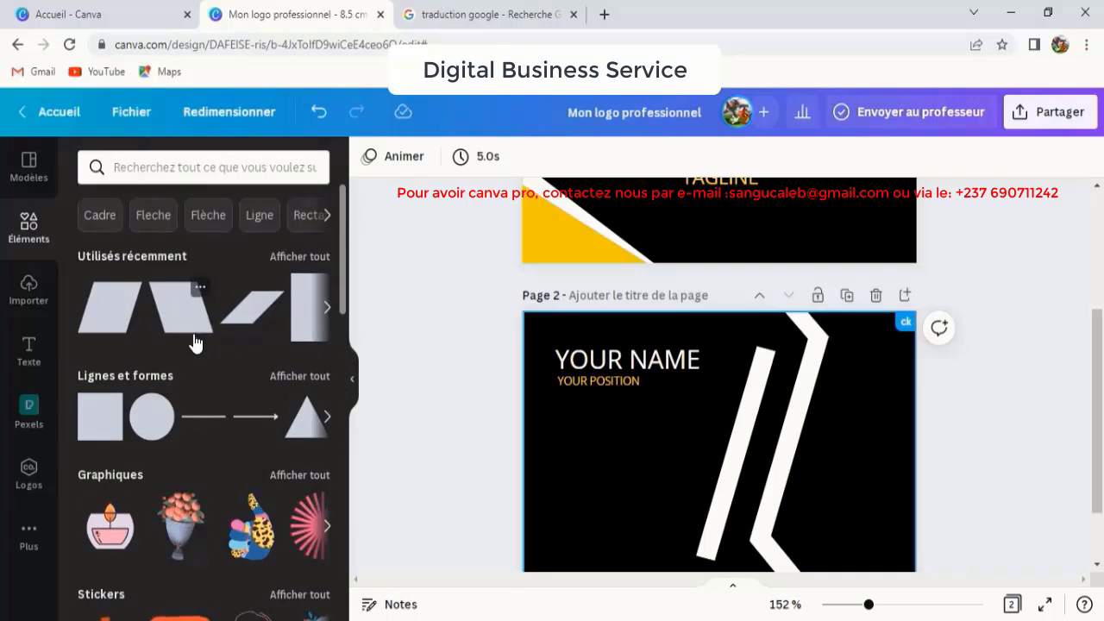
pyautogui.click(95, 423)
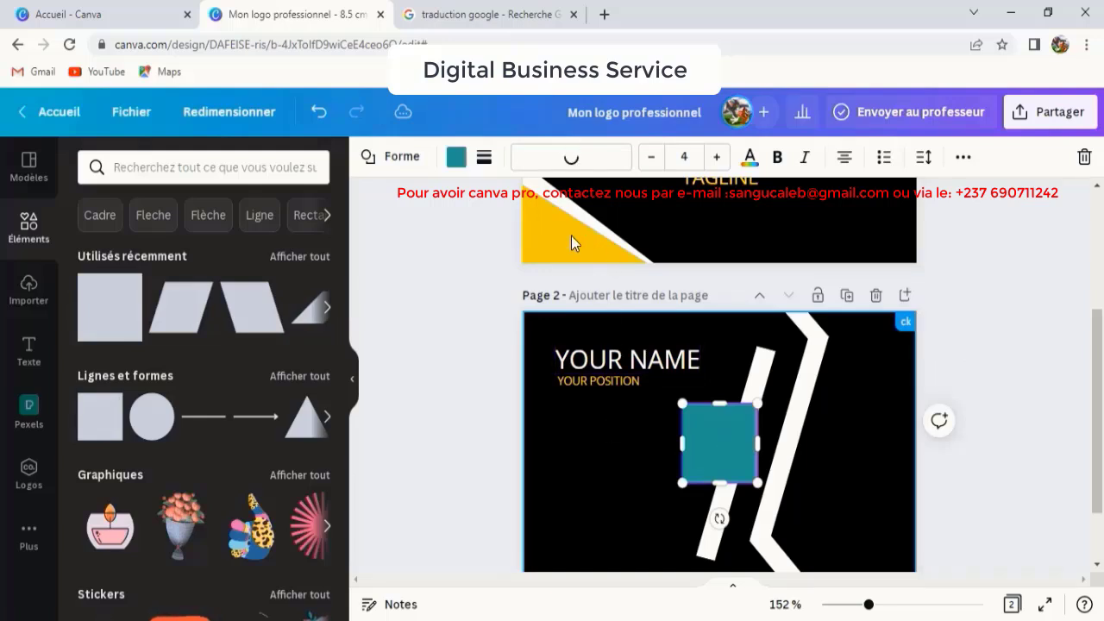
pyautogui.click(455, 159)
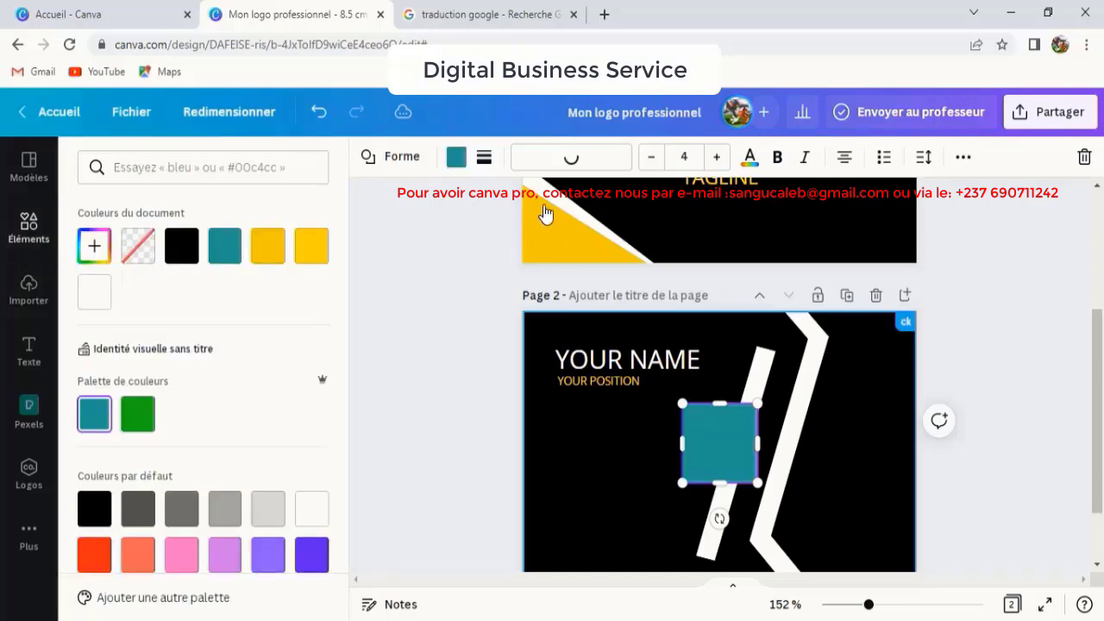
pyautogui.click(314, 254)
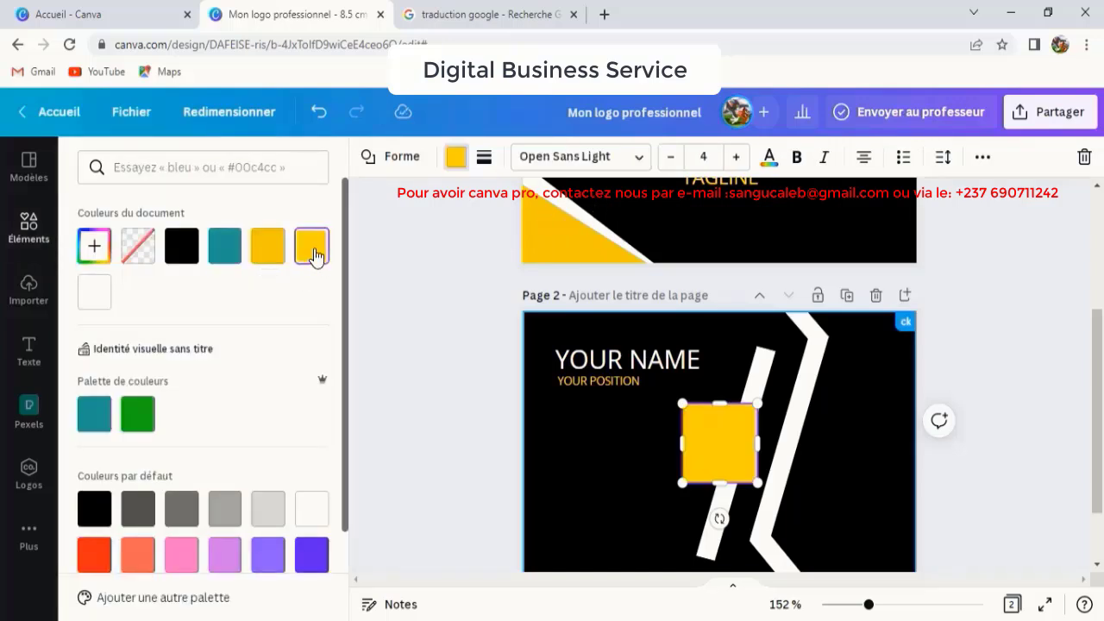
# Stretch the yellow square into a full-height panel along the card's right edge and send it behind the white strips.
pyautogui.click(689, 484)
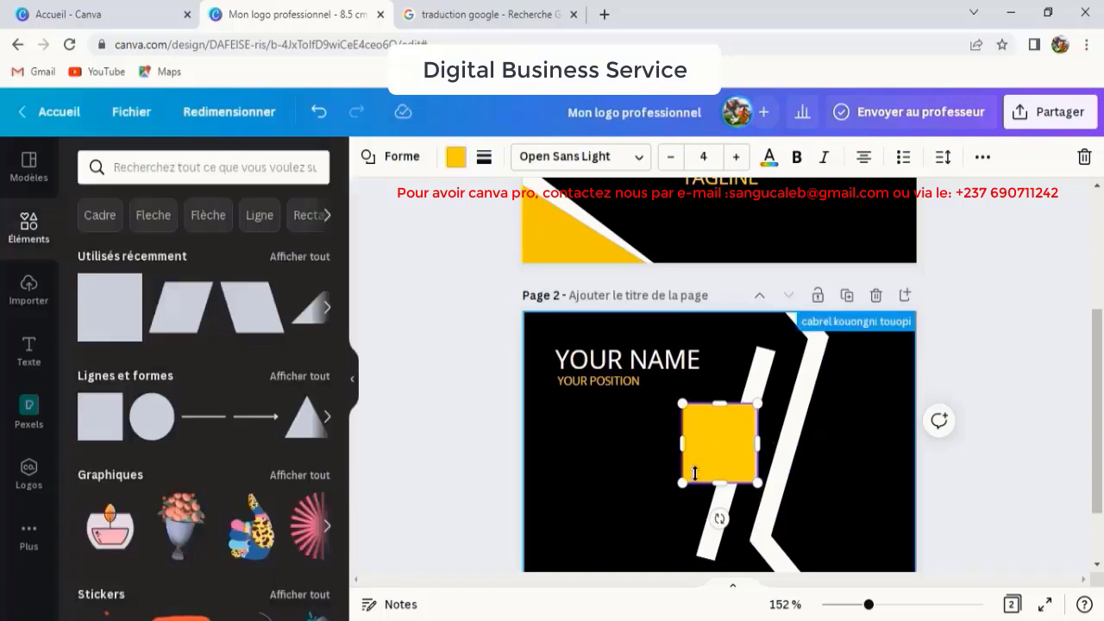
pyautogui.moveTo(697, 451); pyautogui.dragTo(854, 583)
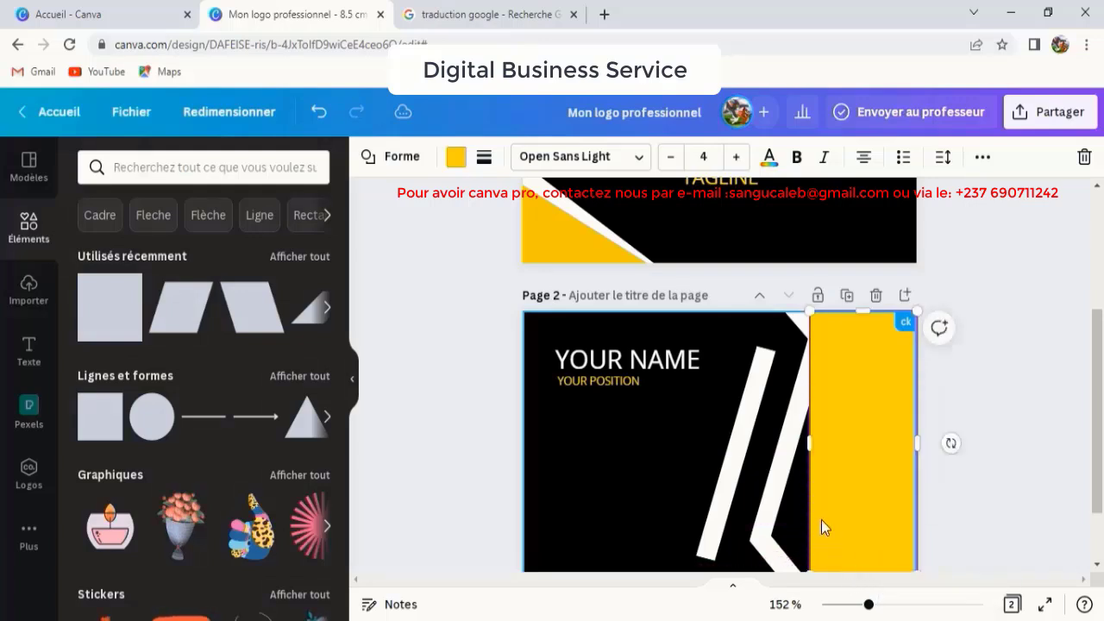
pyautogui.rightClick(850, 419)
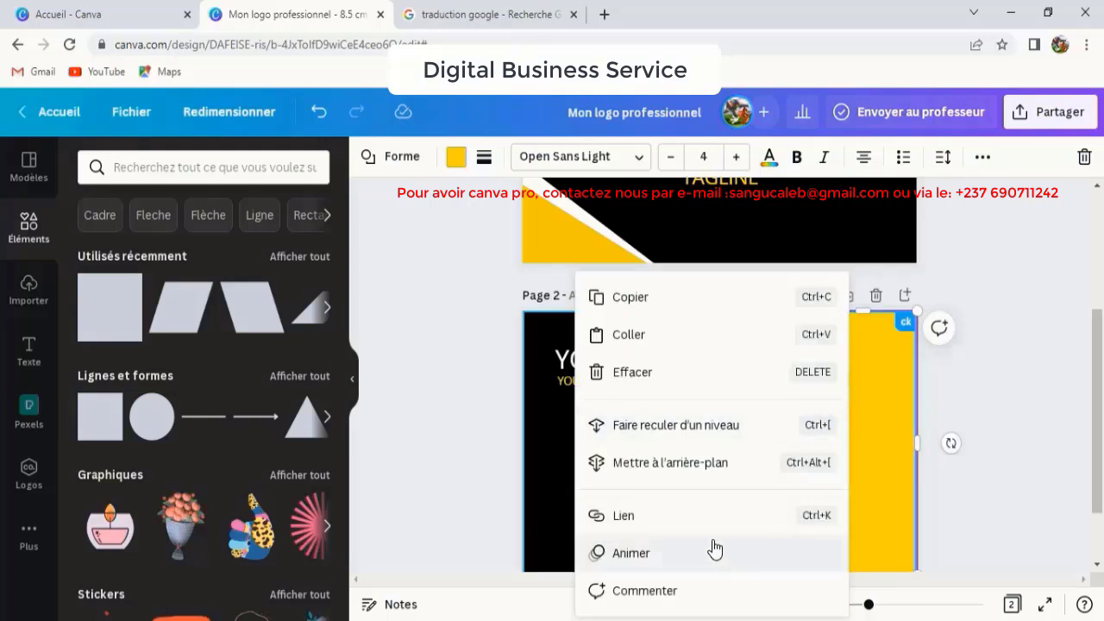
pyautogui.click(713, 470)
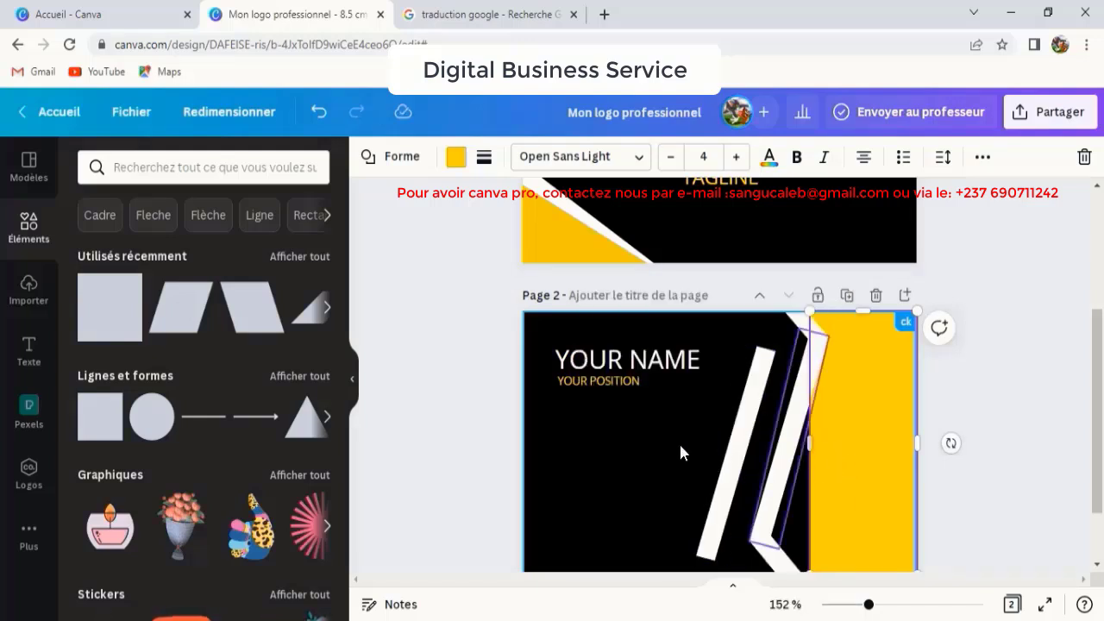
pyautogui.click(648, 448)
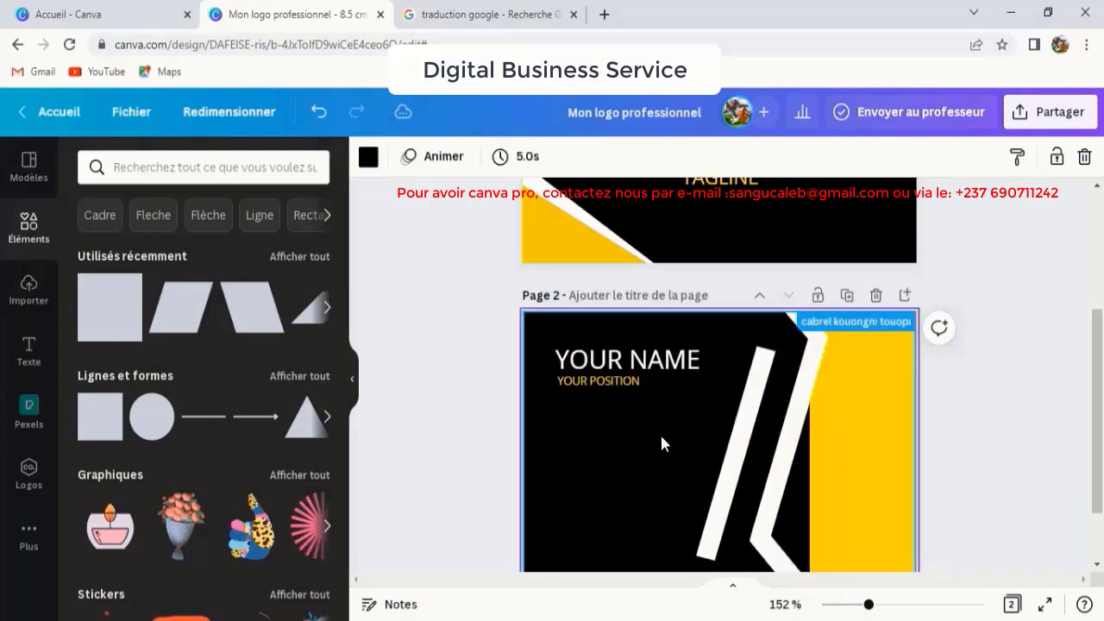
# Copy the yellow triangle from page 1's lower-left corner and place the copy on page 2.
pyautogui.scroll(1, 661, 443)
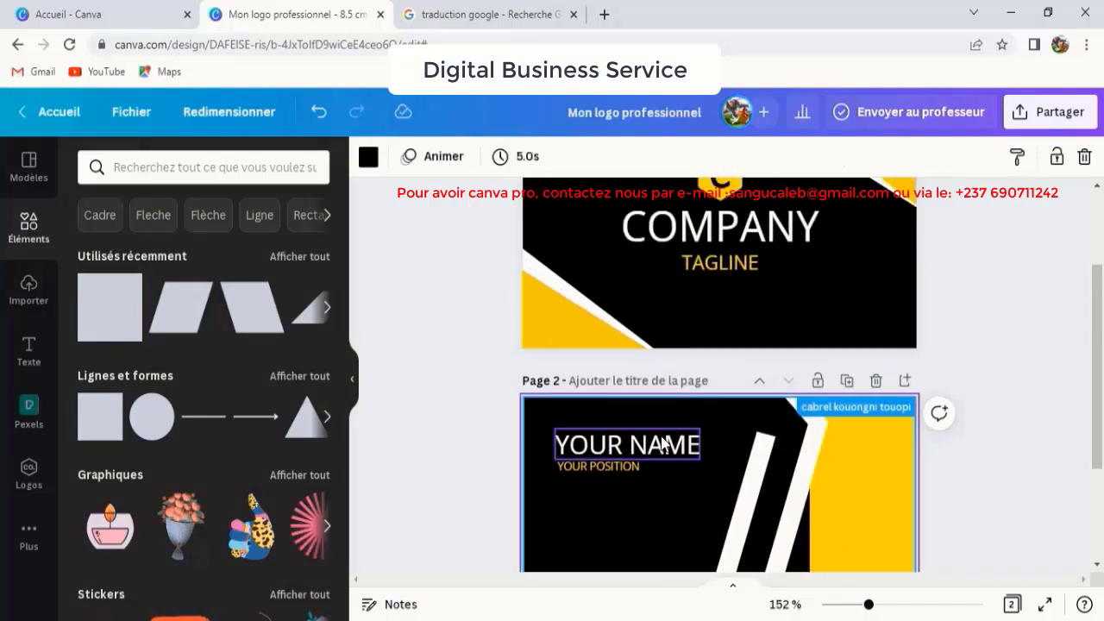
pyautogui.click(585, 337)
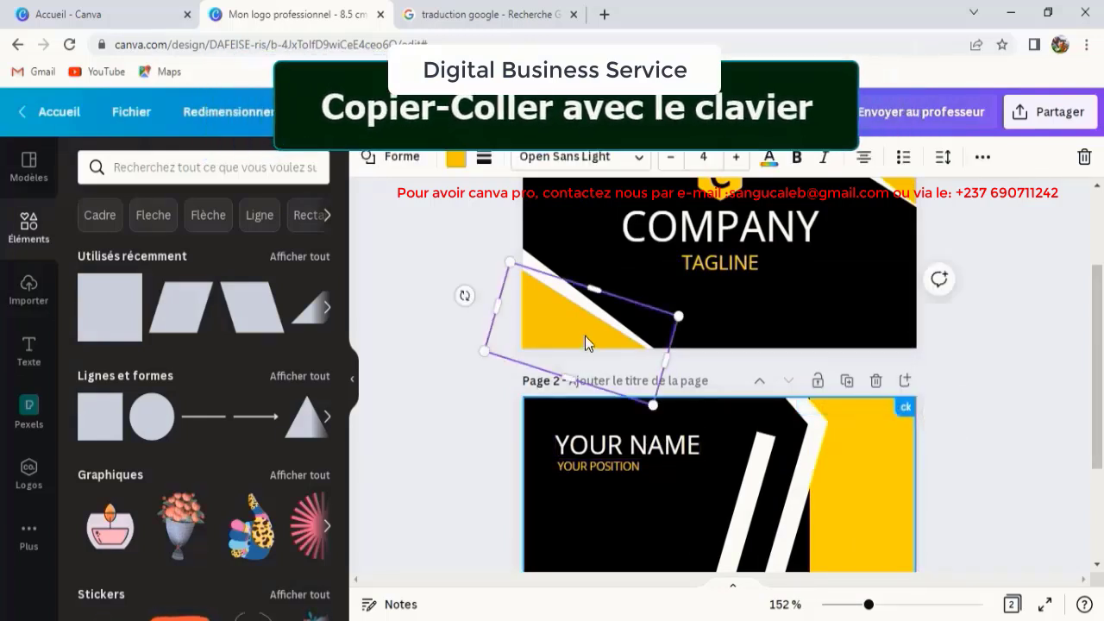
pyautogui.hotkey('ctrl', 'c')
pyautogui.hotkey('ctrl', 'v')
pyautogui.moveTo(585, 337); pyautogui.dragTo(675, 507)
pyautogui.scroll(-2, 698, 496)
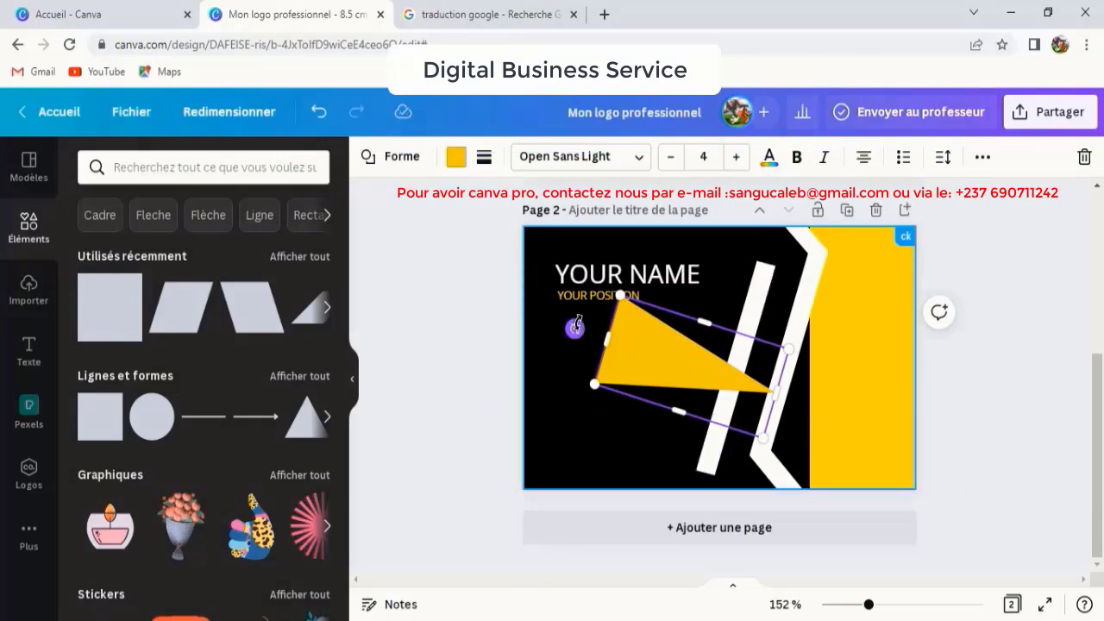
# Rotate and narrow the copied triangle, fitting it beside the long white strip to fill the gap at the yellow panel's lower left side.
pyautogui.moveTo(575, 329); pyautogui.dragTo(683, 404)
pyautogui.moveTo(734, 377); pyautogui.dragTo(696, 377)
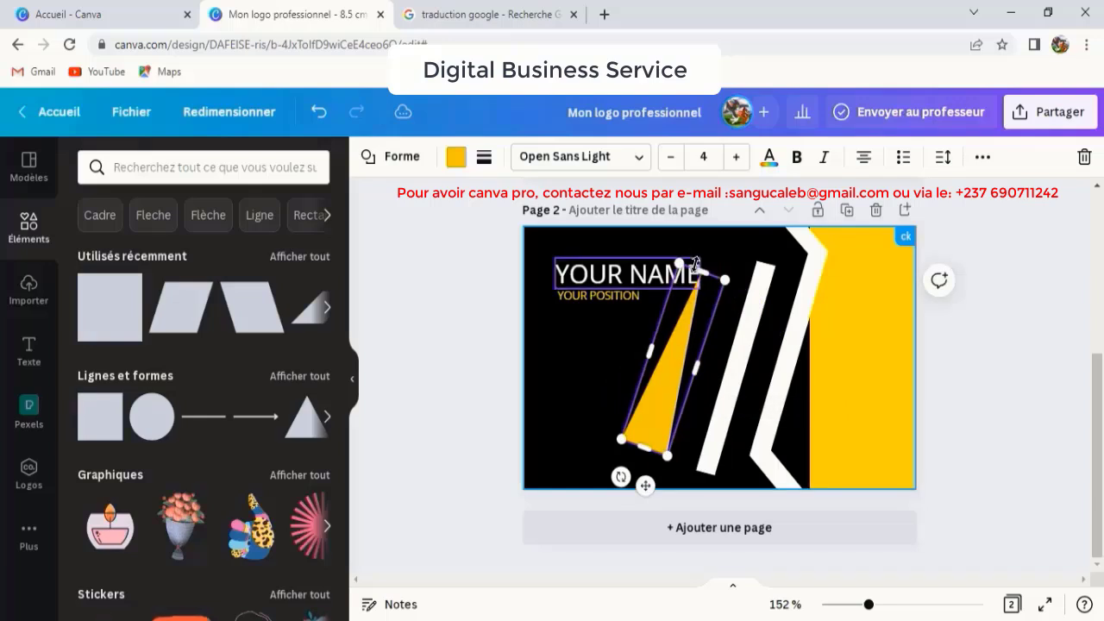
pyautogui.moveTo(703, 285); pyautogui.dragTo(685, 326)
pyautogui.moveTo(666, 377); pyautogui.dragTo(810, 387)
pyautogui.moveTo(763, 493); pyautogui.dragTo(787, 488)
pyautogui.moveTo(810, 338); pyautogui.dragTo(812, 328)
pyautogui.moveTo(806, 420)
pyautogui.mouseDown()
pyautogui.moveTo(806, 403)
pyautogui.moveTo(804, 415)
pyautogui.mouseUp()
pyautogui.moveTo(813, 317); pyautogui.dragTo(817, 304)
pyautogui.moveTo(784, 387); pyautogui.dragTo(782, 394)
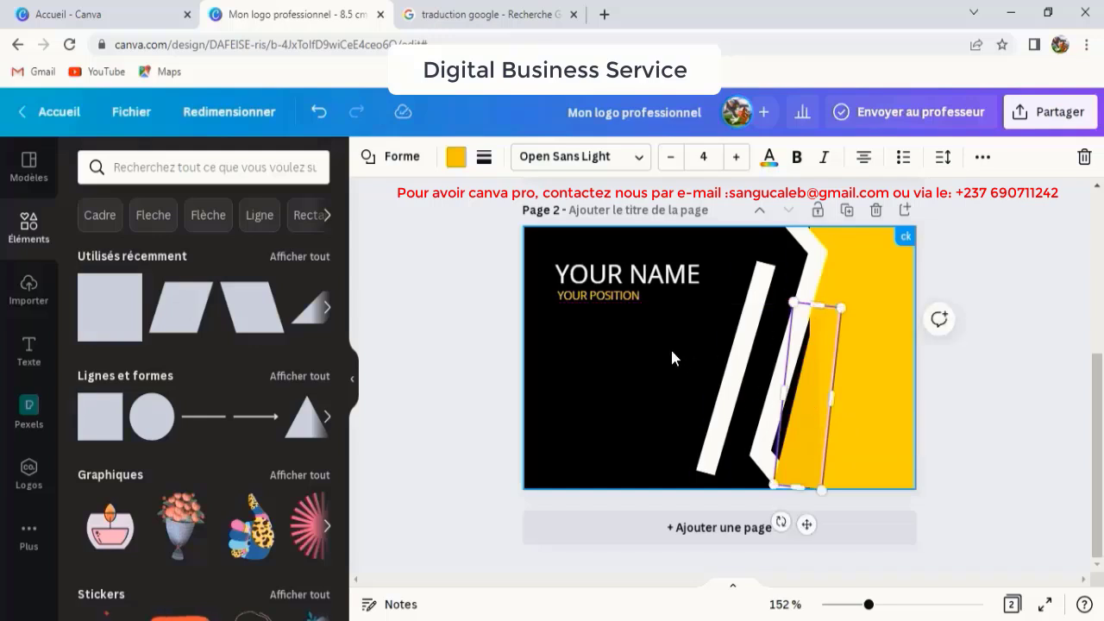
# Fill the fitted triangle with the same document yellow as the full-height panel.
pyautogui.click(668, 345)
pyautogui.click(852, 384)
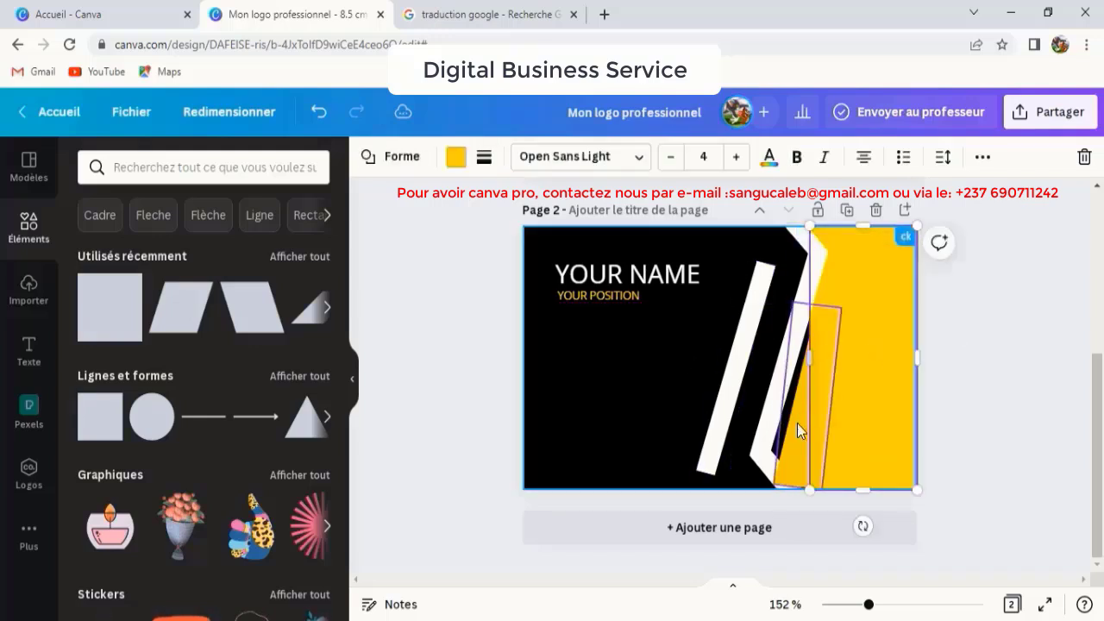
pyautogui.click(801, 419)
pyautogui.click(456, 161)
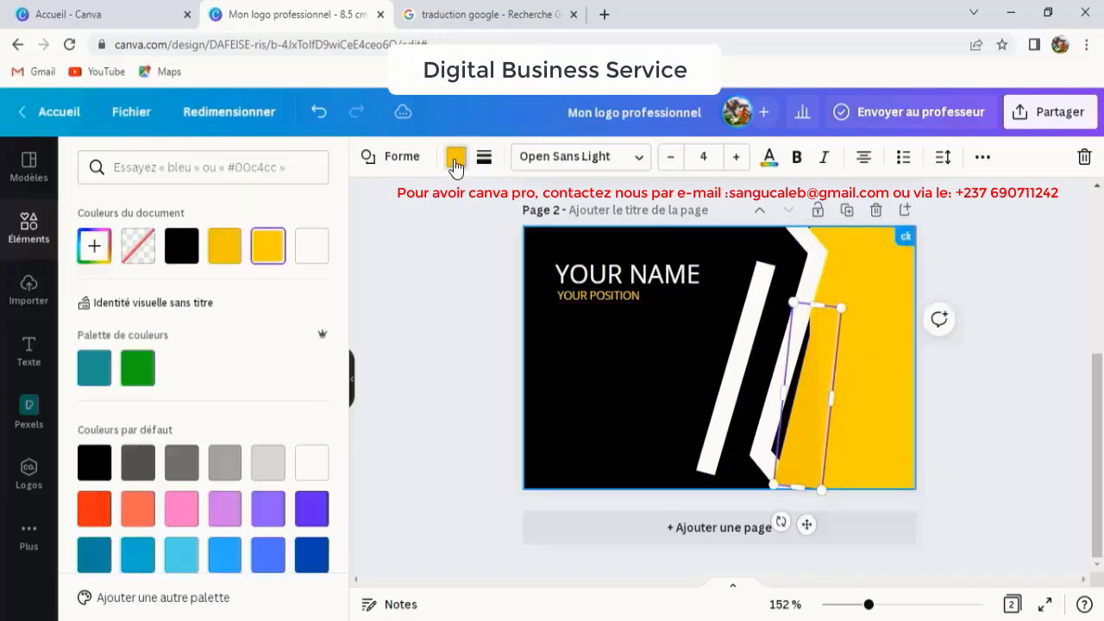
pyautogui.click(267, 246)
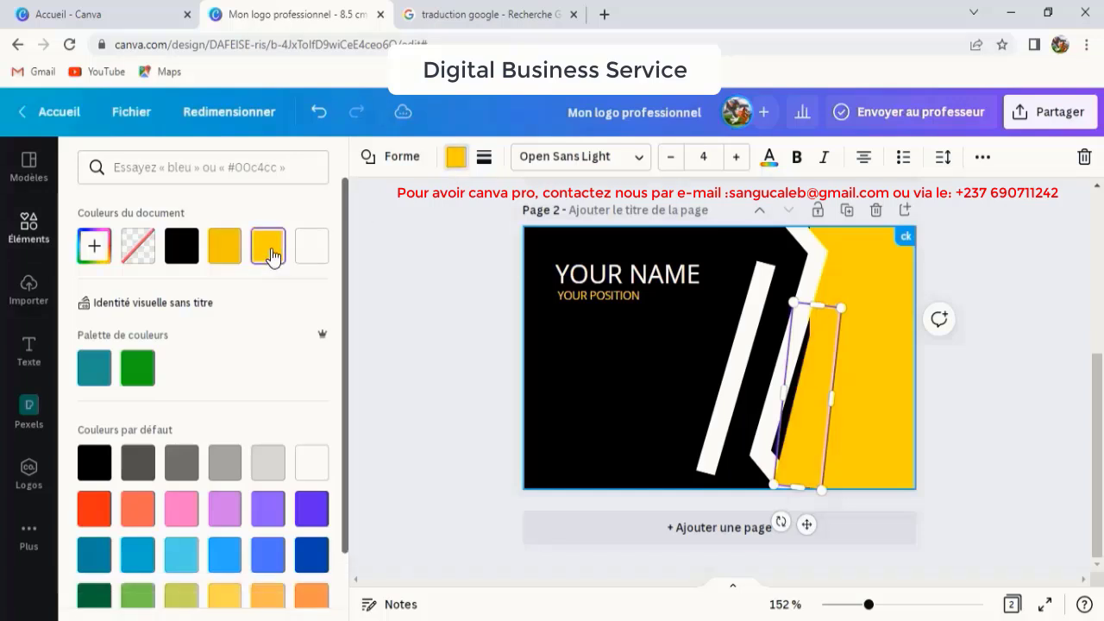
pyautogui.press('Escape')
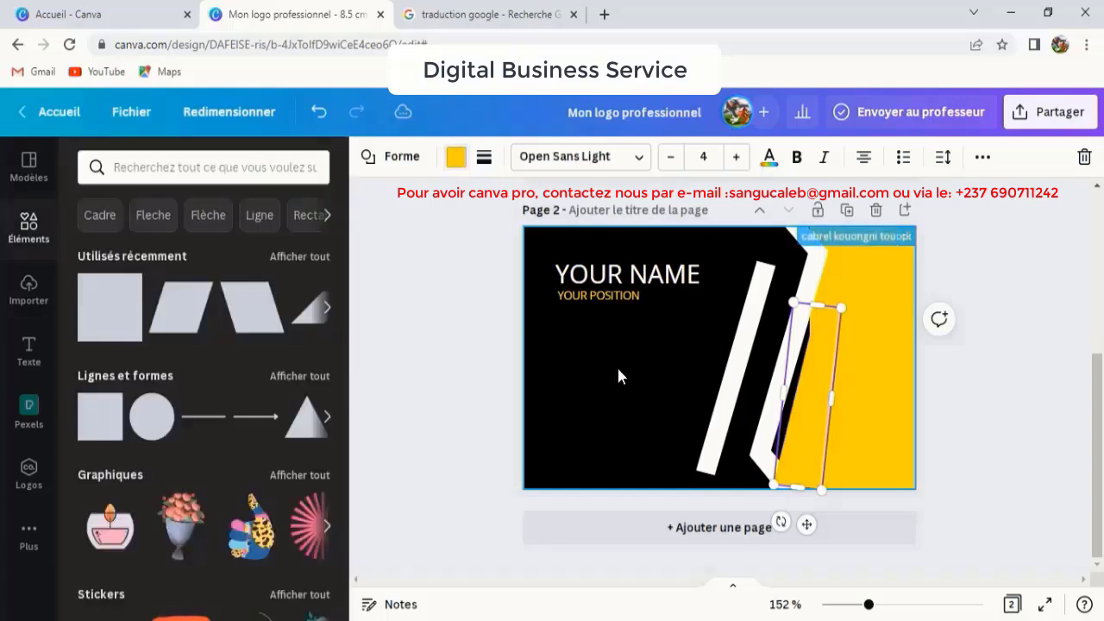
# Send the yellow triangle to the back, behind the white strips.
pyautogui.click(692, 360)
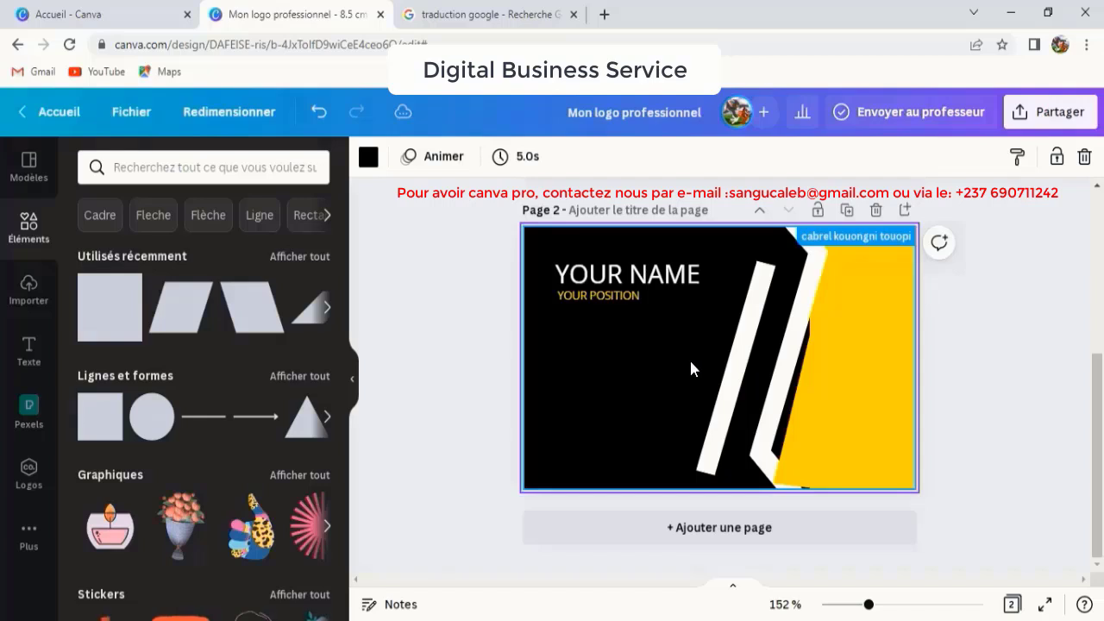
pyautogui.rightClick(799, 411)
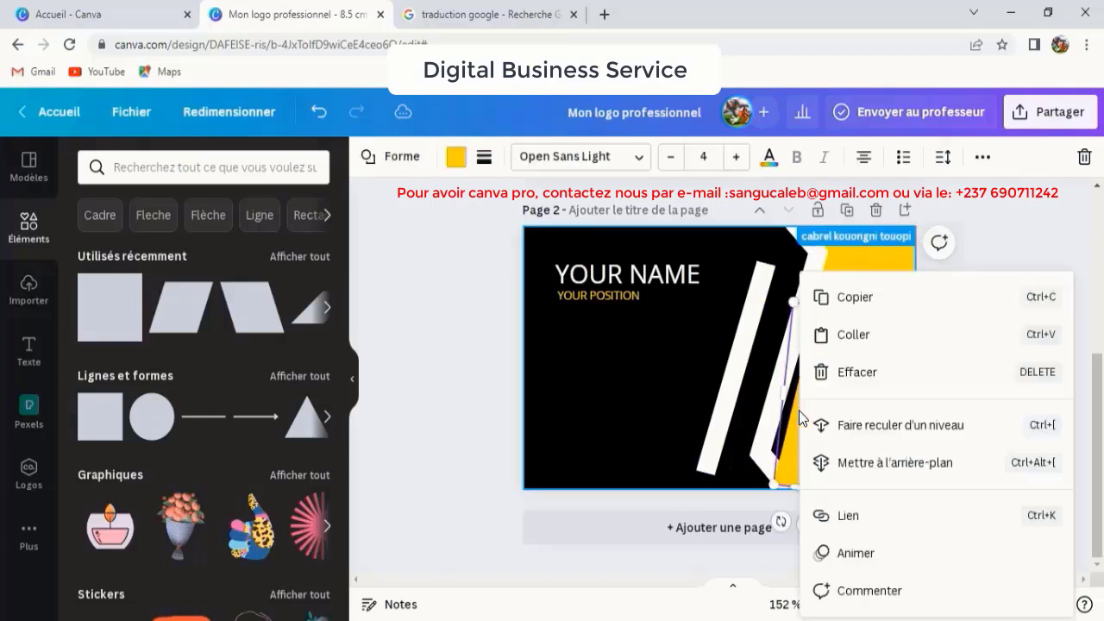
pyautogui.click(867, 464)
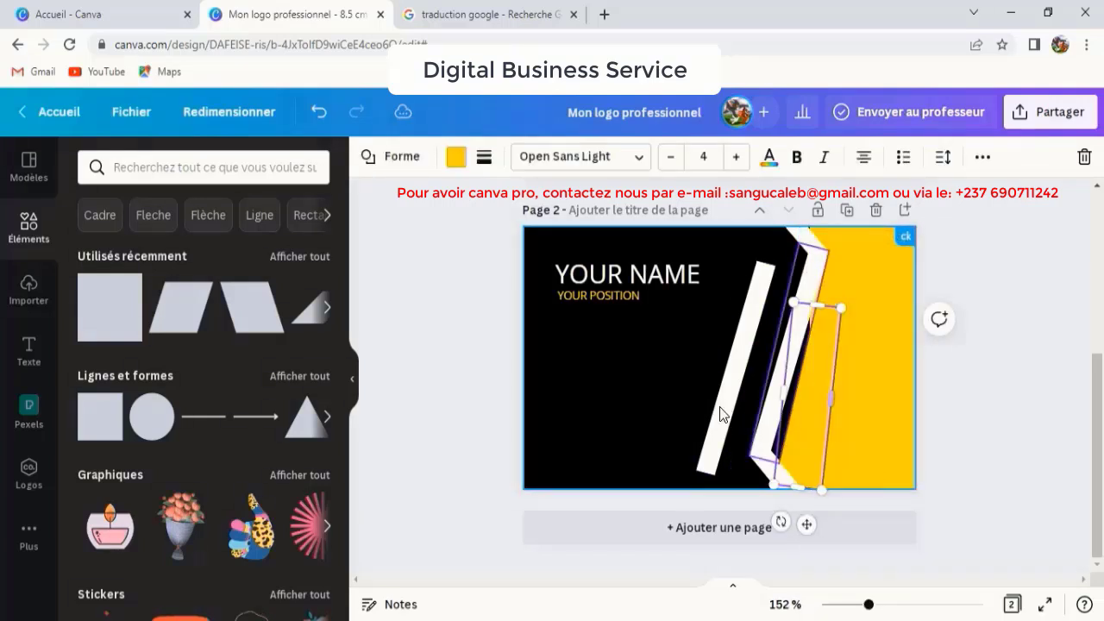
pyautogui.click(675, 400)
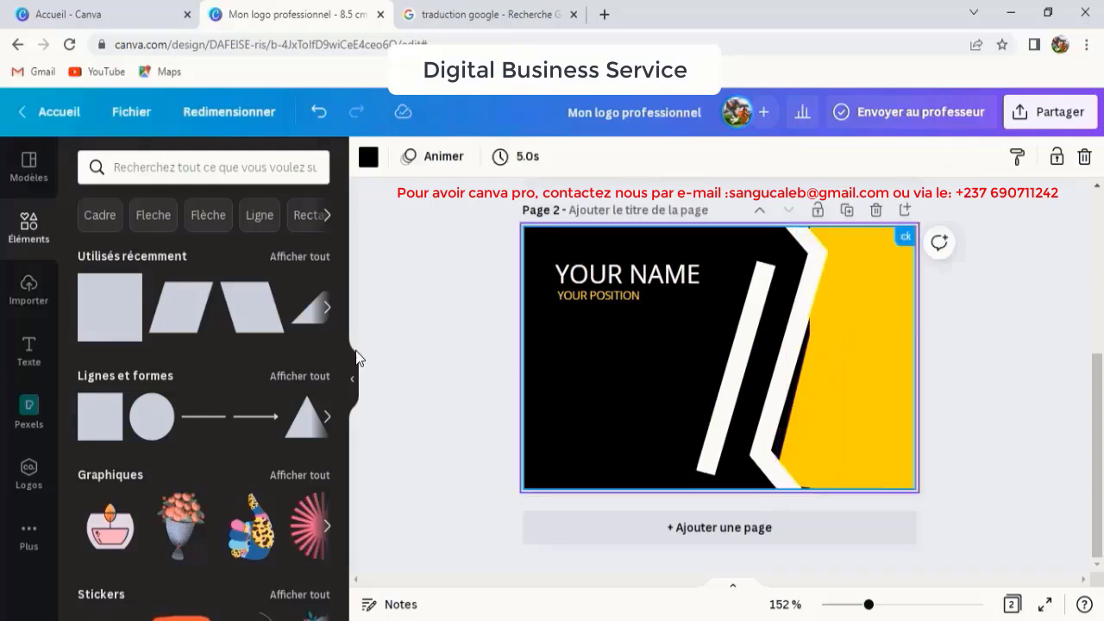
# Add a square in the panel's yellow, then tilt and narrow it to fill the remaining gap alongside the long white strip.
pyautogui.click(101, 322)
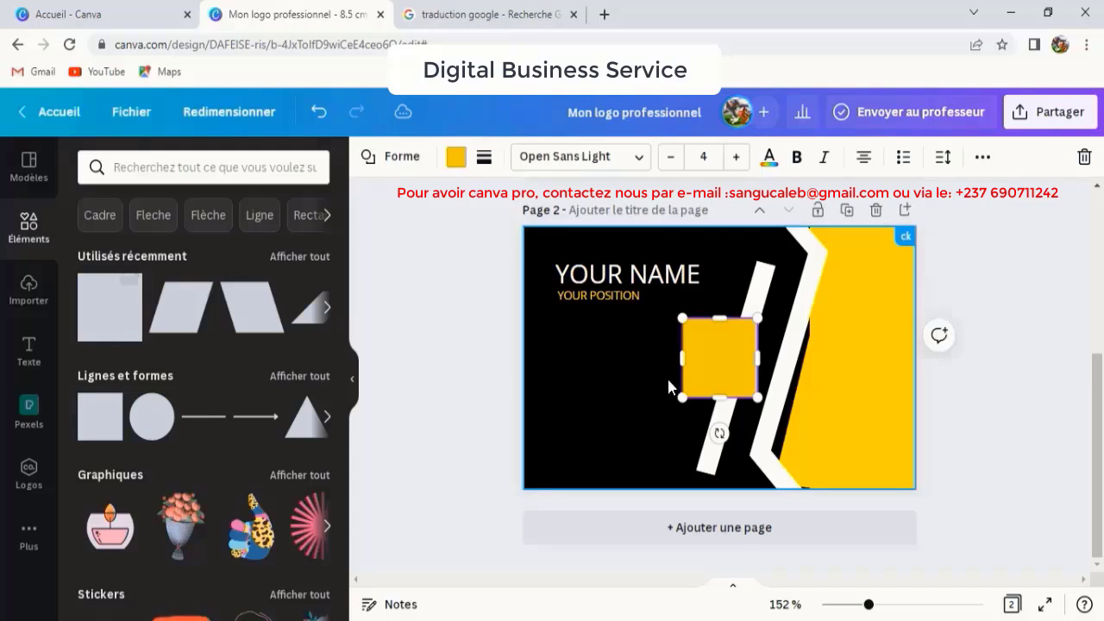
pyautogui.click(454, 156)
pyautogui.click(268, 250)
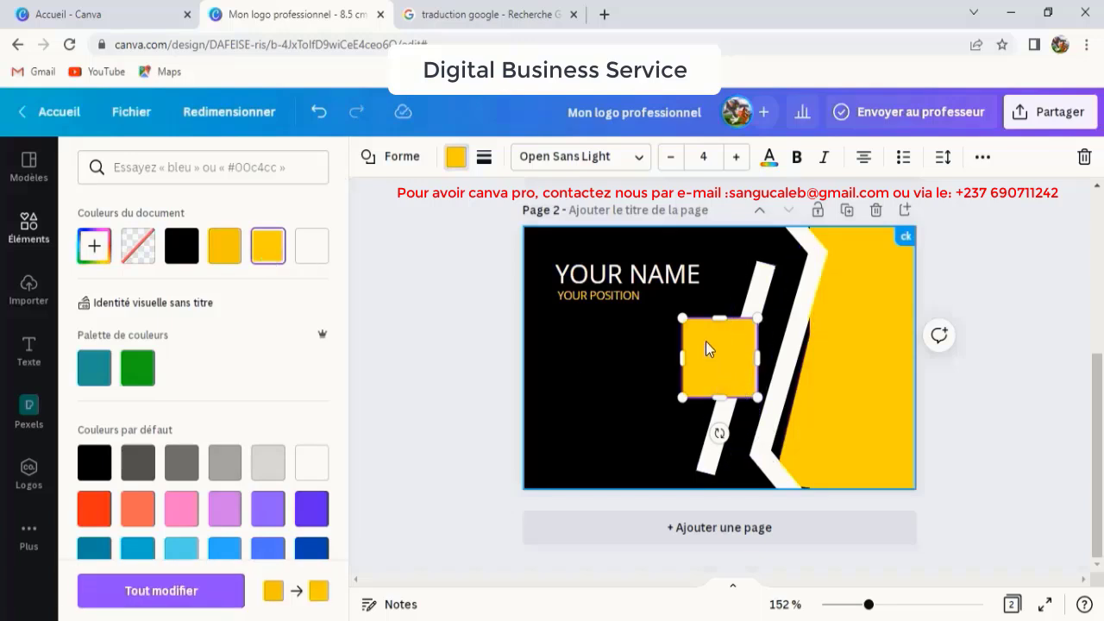
pyautogui.moveTo(718, 433); pyautogui.dragTo(694, 428)
pyautogui.moveTo(684, 343); pyautogui.dragTo(747, 376)
pyautogui.moveTo(763, 447)
pyautogui.mouseDown()
pyautogui.moveTo(792, 439)
pyautogui.moveTo(777, 456)
pyautogui.mouseUp()
pyautogui.click(617, 379)
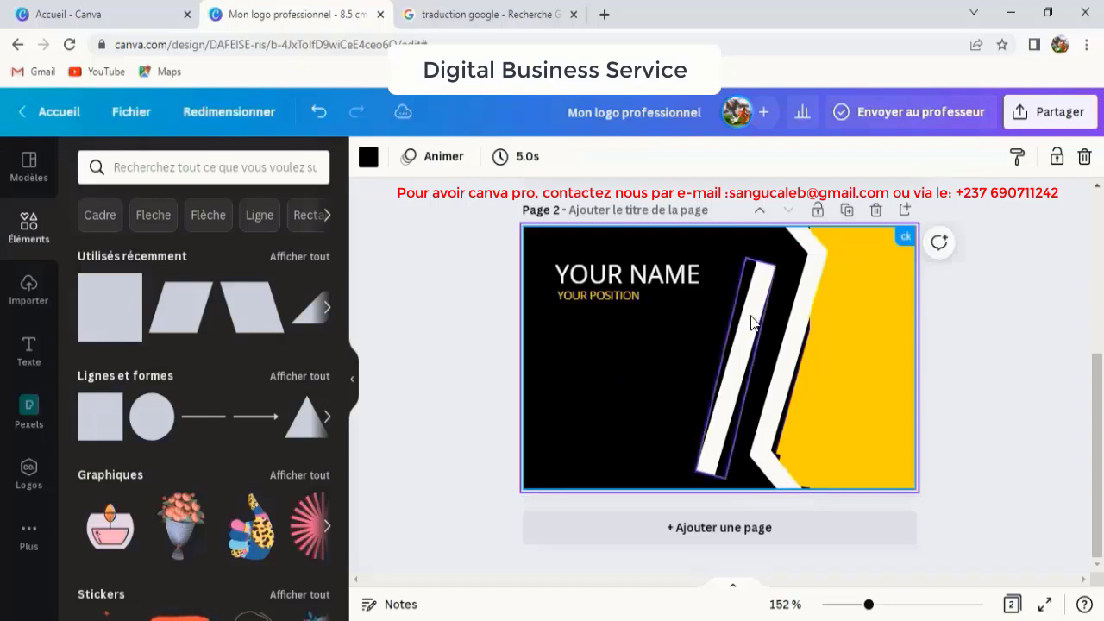
# Move the spare long white strip onto the yellow panel and fill it with black.
pyautogui.moveTo(749, 326); pyautogui.dragTo(847, 311)
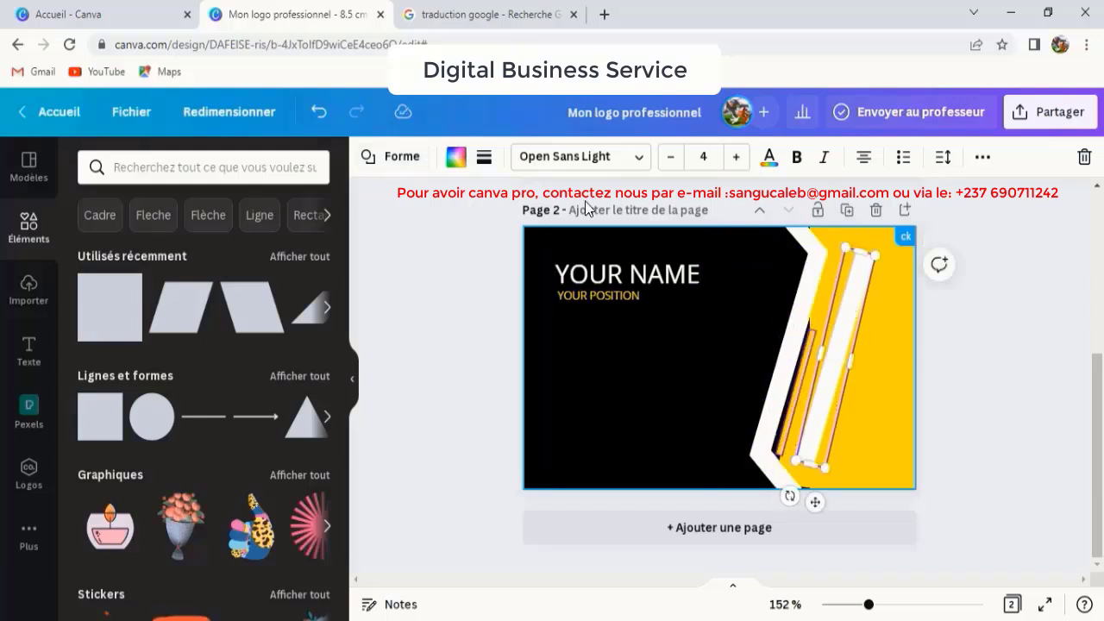
pyautogui.click(456, 159)
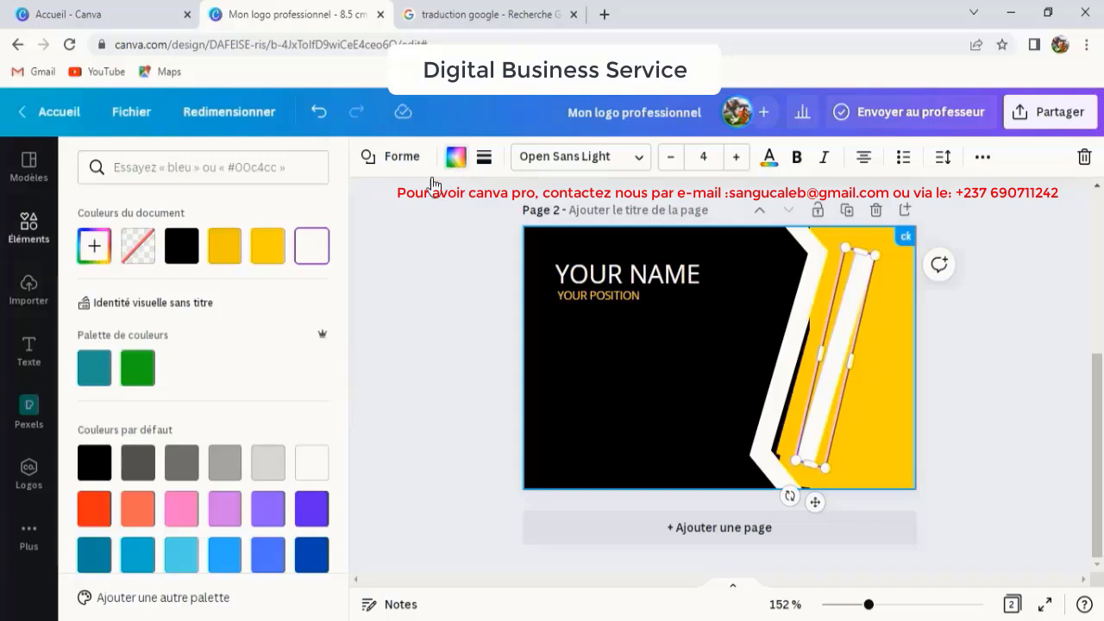
pyautogui.click(181, 246)
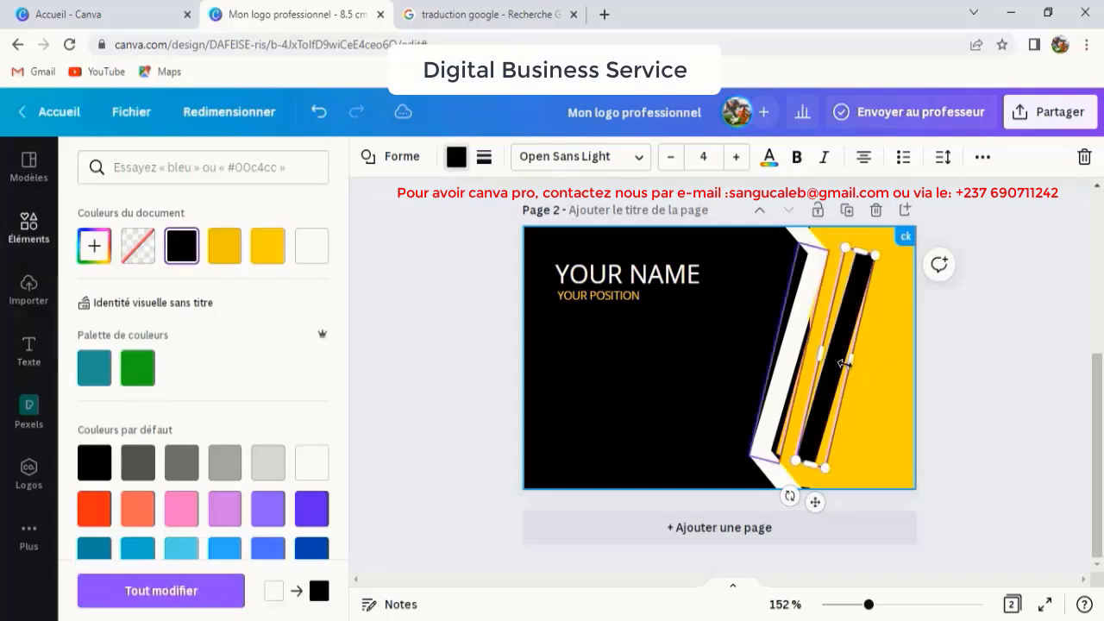
# Narrow the black strip and place it parallel to the long white strip, right against its yellow-side edge.
pyautogui.moveTo(846, 361); pyautogui.dragTo(823, 362)
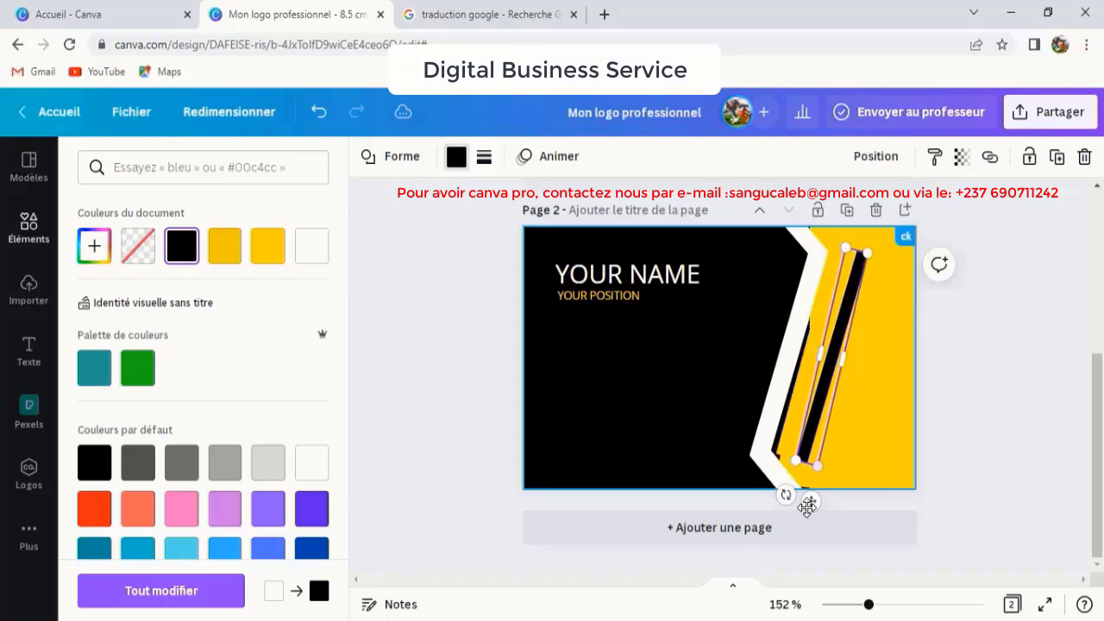
pyautogui.moveTo(811, 419)
pyautogui.mouseDown()
pyautogui.moveTo(795, 415)
pyautogui.moveTo(811, 421)
pyautogui.mouseUp()
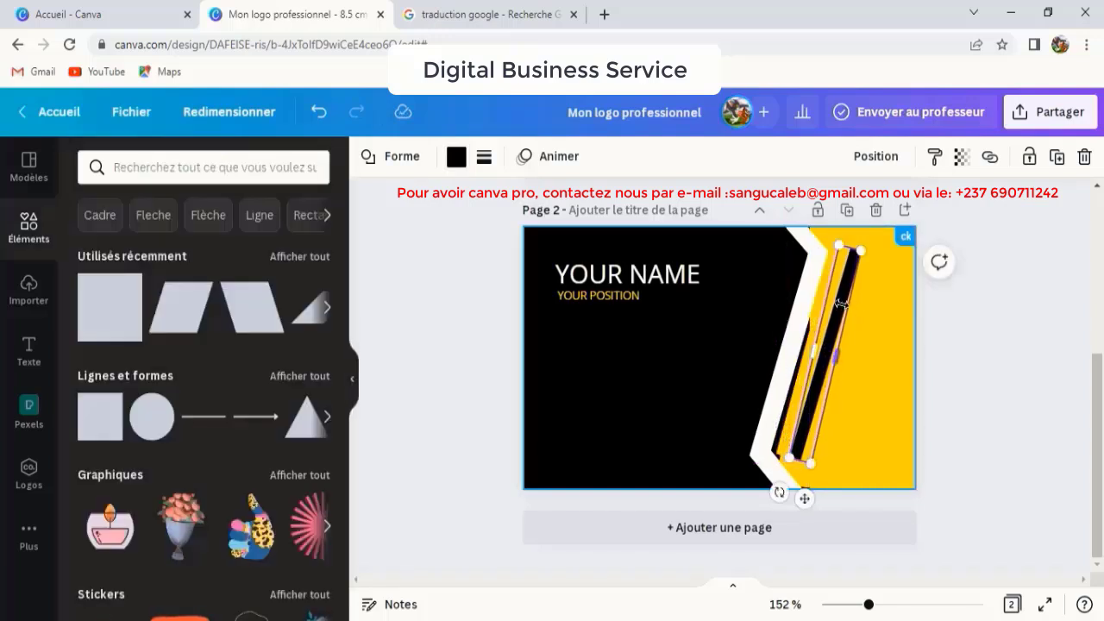
pyautogui.click(811, 431)
pyautogui.click(839, 306)
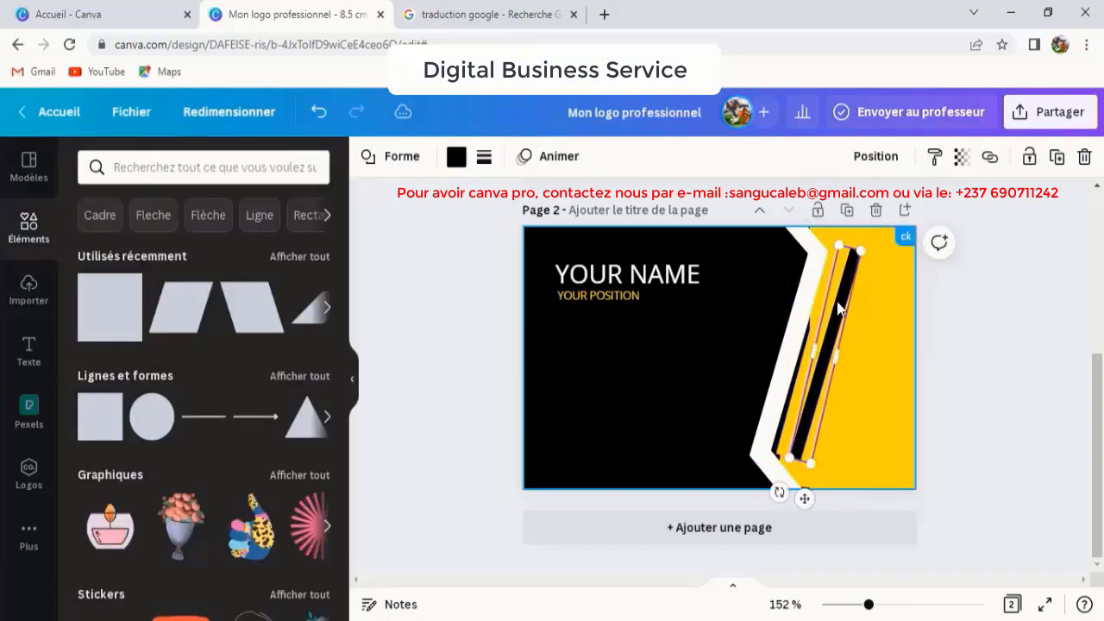
pyautogui.moveTo(839, 308); pyautogui.dragTo(822, 307)
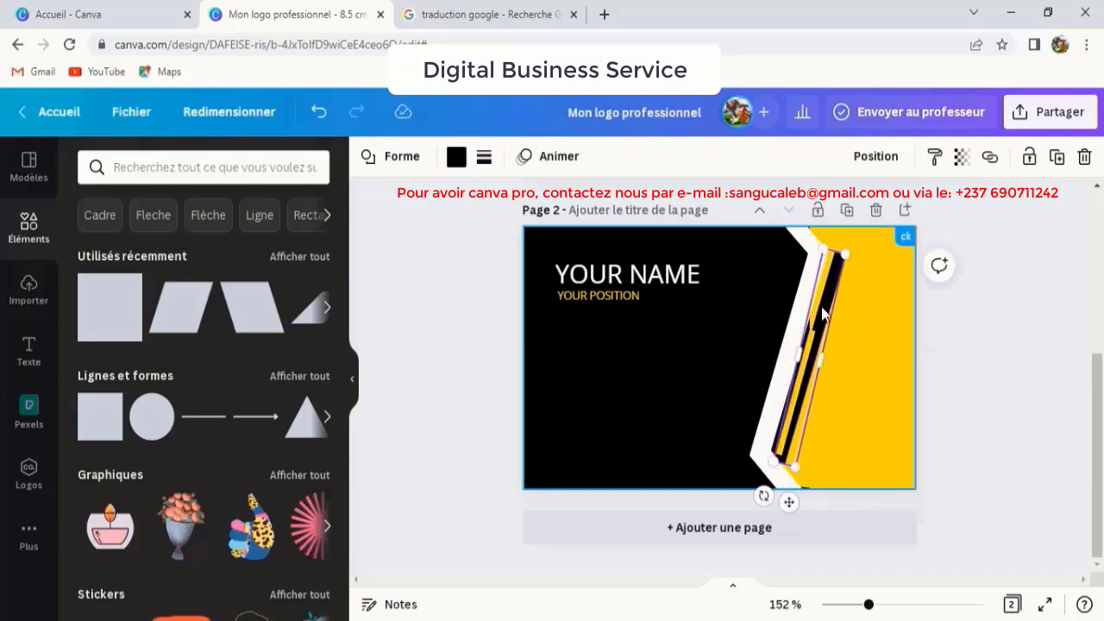
# Bring the black strip forward one level so it sits in front of the yellow shape.
pyautogui.click(875, 159)
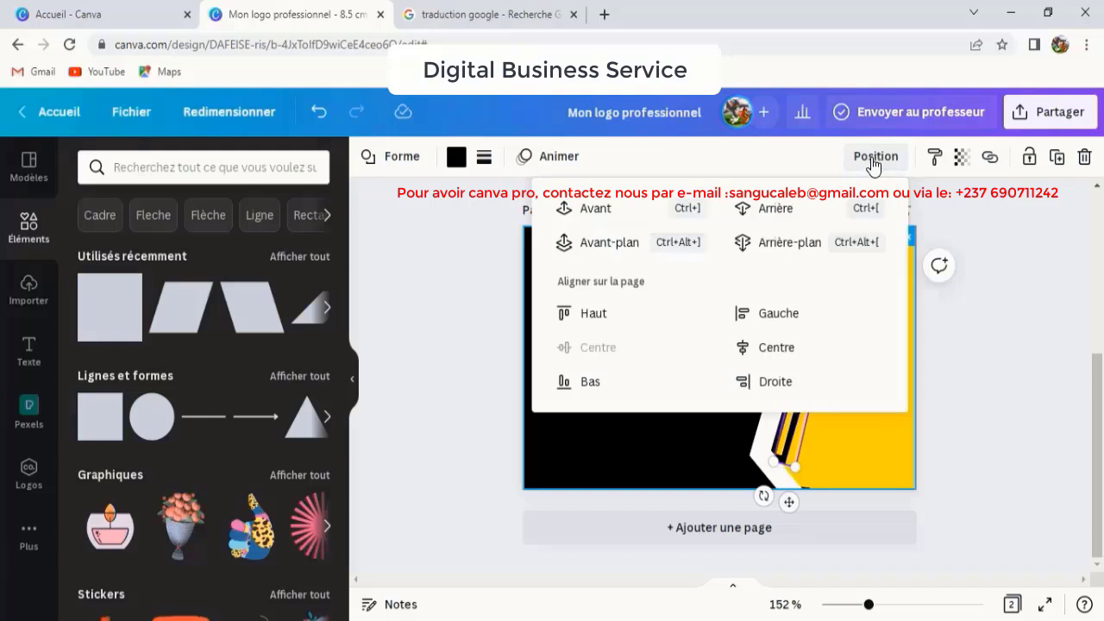
pyautogui.click(604, 217)
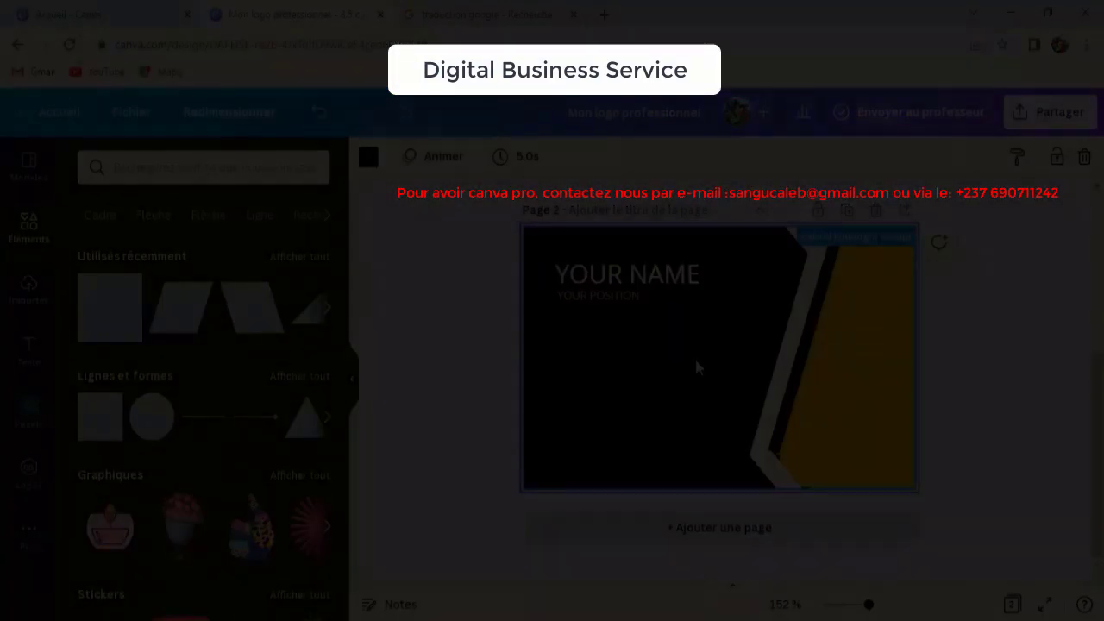
pyautogui.click(695, 358)
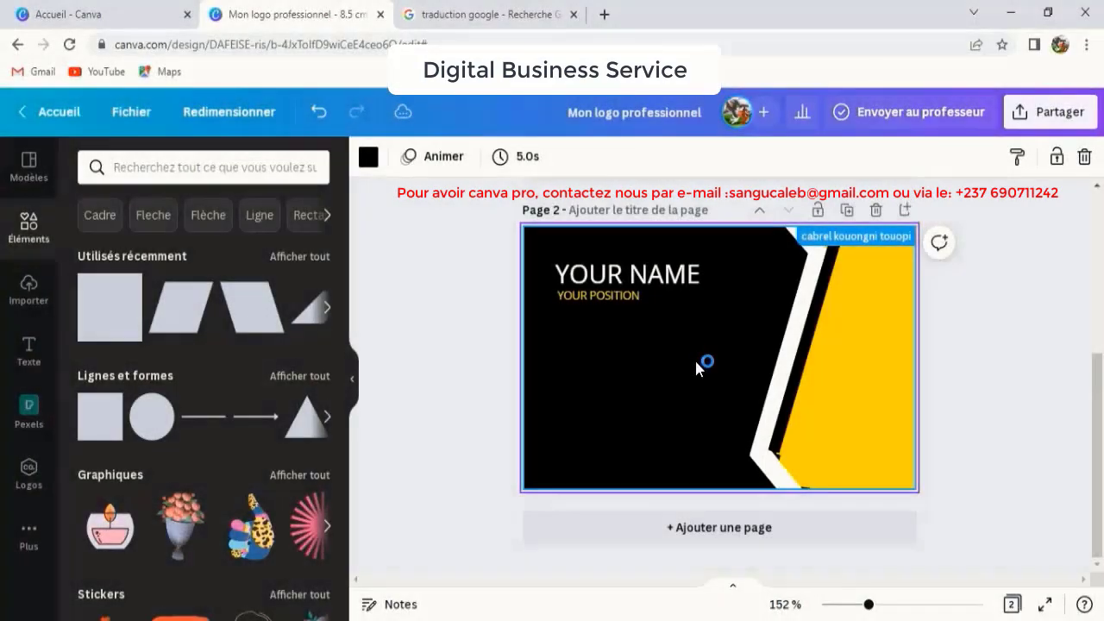
# Duplicate the short white strip at the lower end, move the copy onto the yellow panel and fill it with black.
pyautogui.click(774, 465)
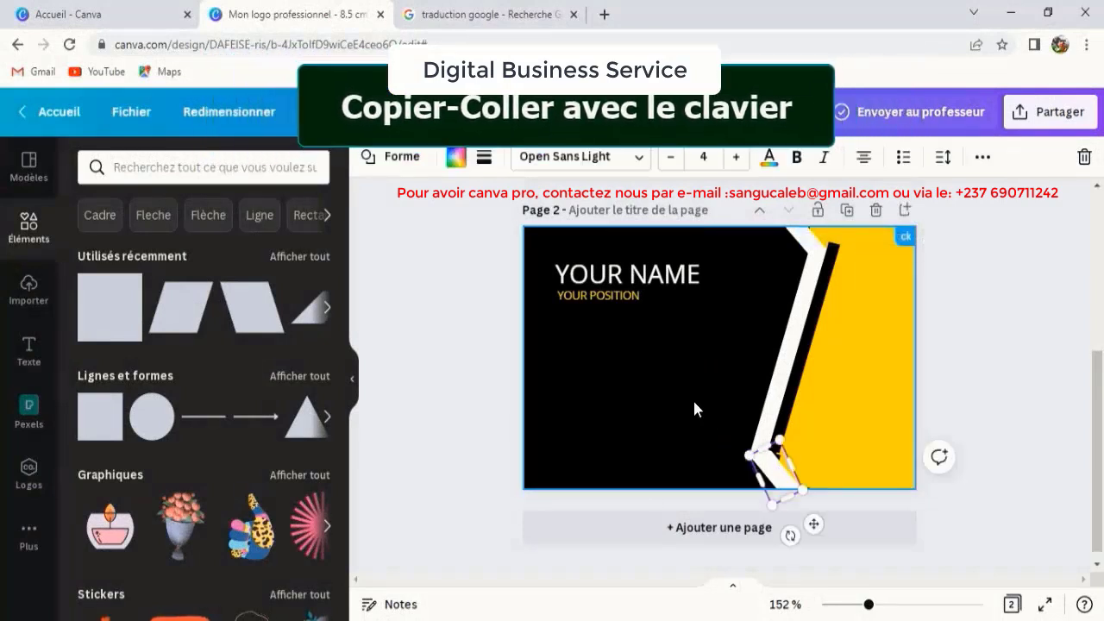
pyautogui.hotkey('ctrl', 'v')
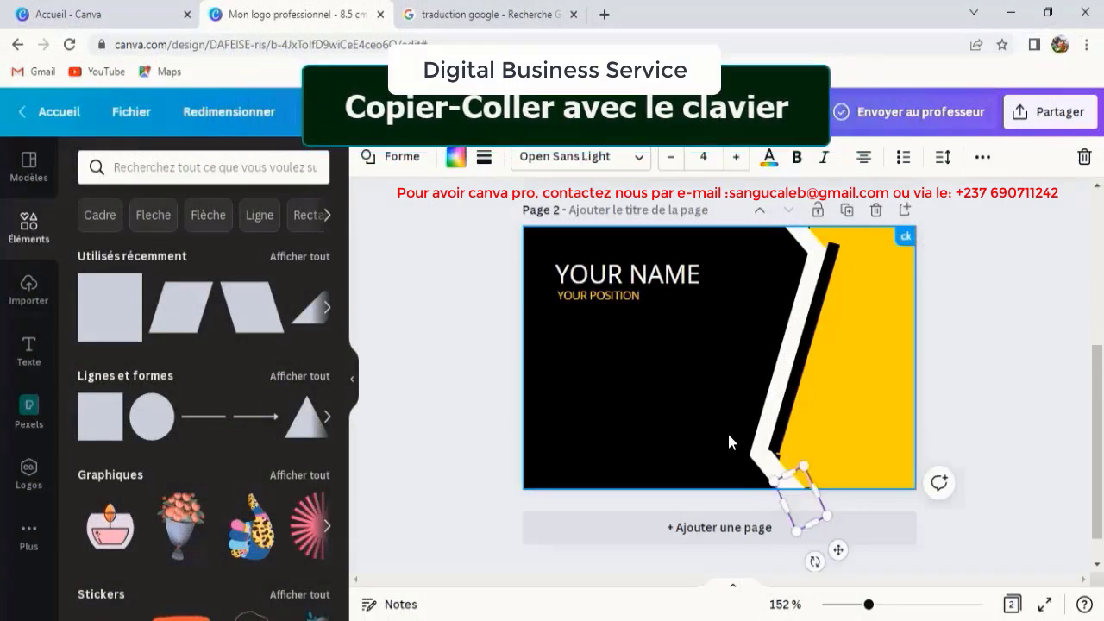
pyautogui.moveTo(801, 490); pyautogui.dragTo(835, 405)
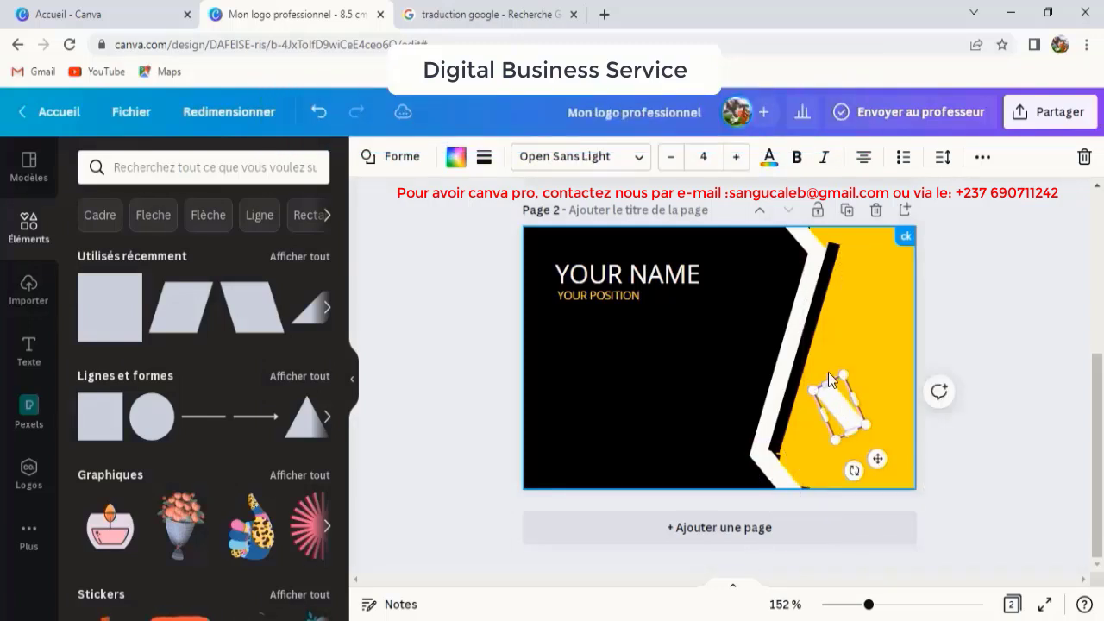
pyautogui.click(456, 157)
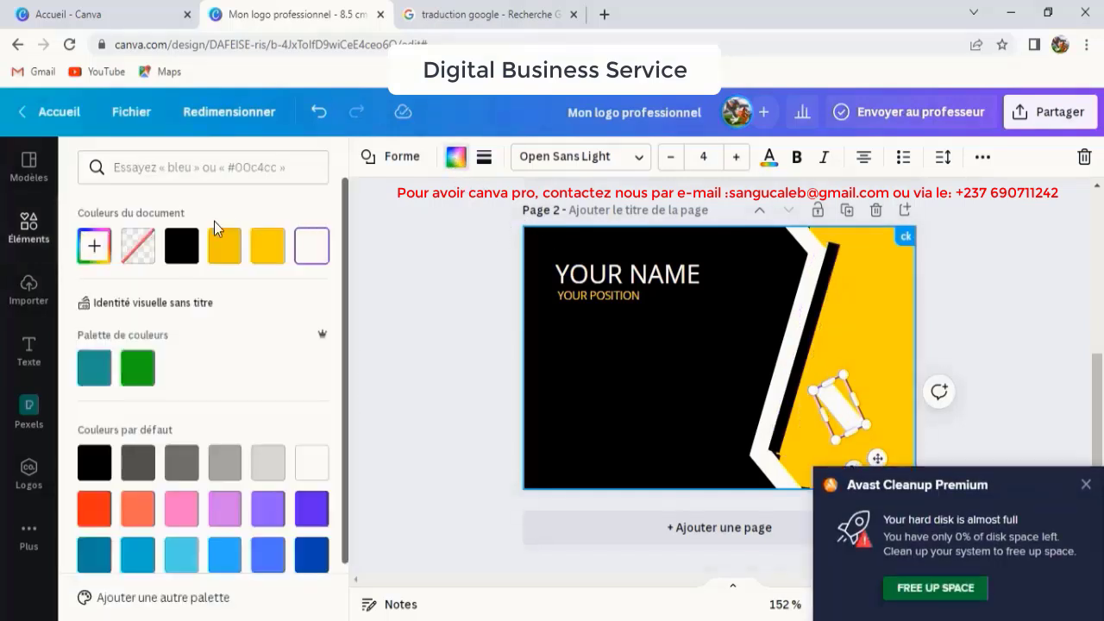
pyautogui.click(181, 246)
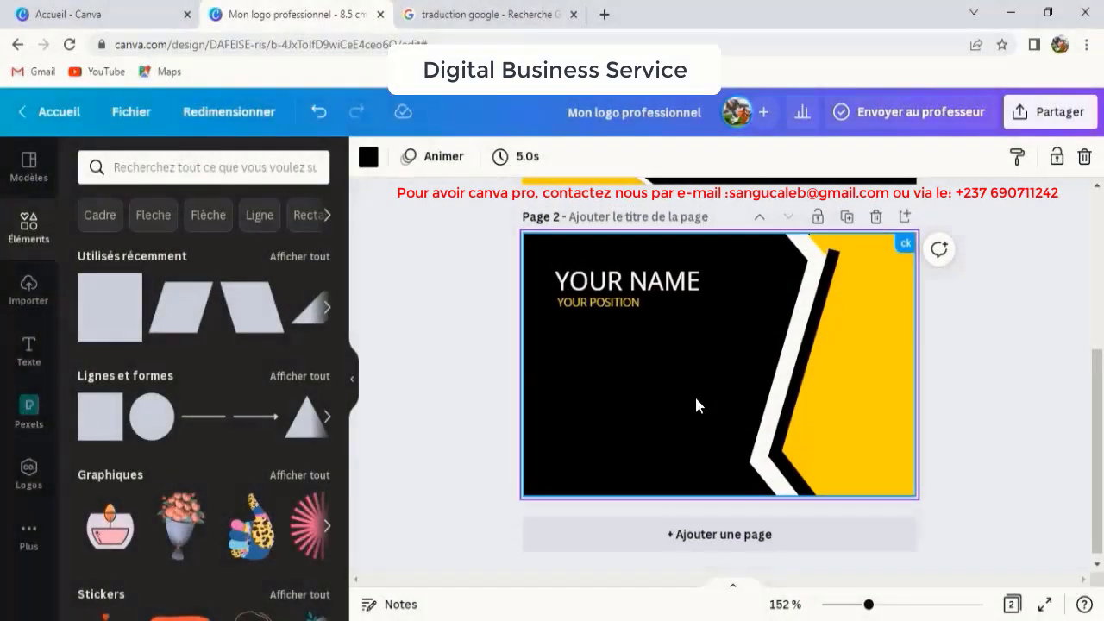
# Duplicate the short white strip at the upper end, move the copy onto the yellow panel and fill it with black.
pyautogui.scroll(2, 695, 394)
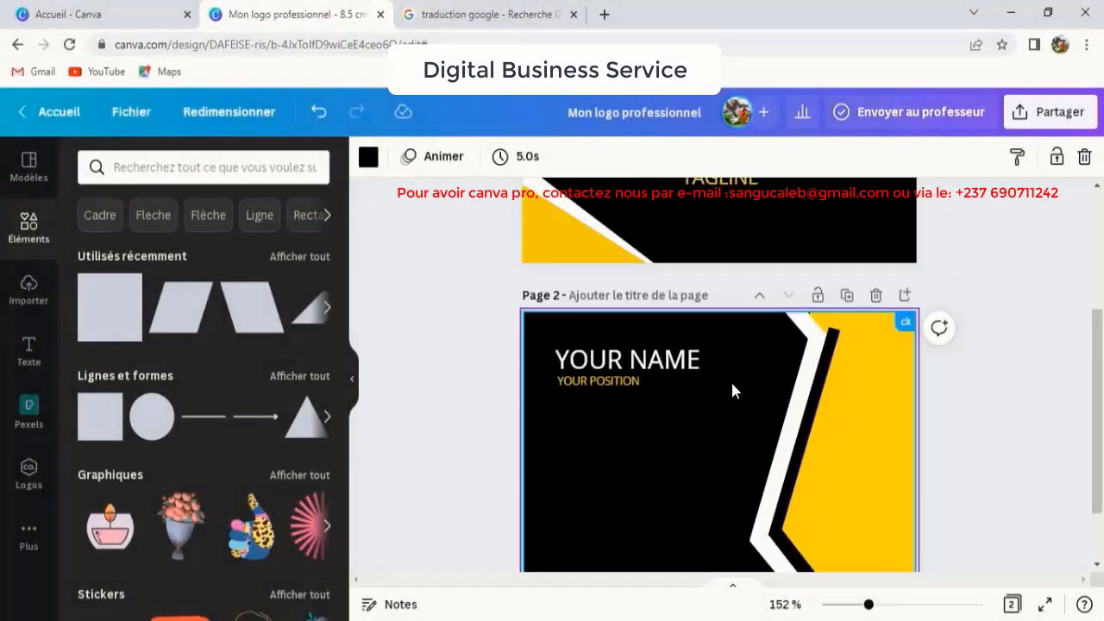
pyautogui.click(803, 330)
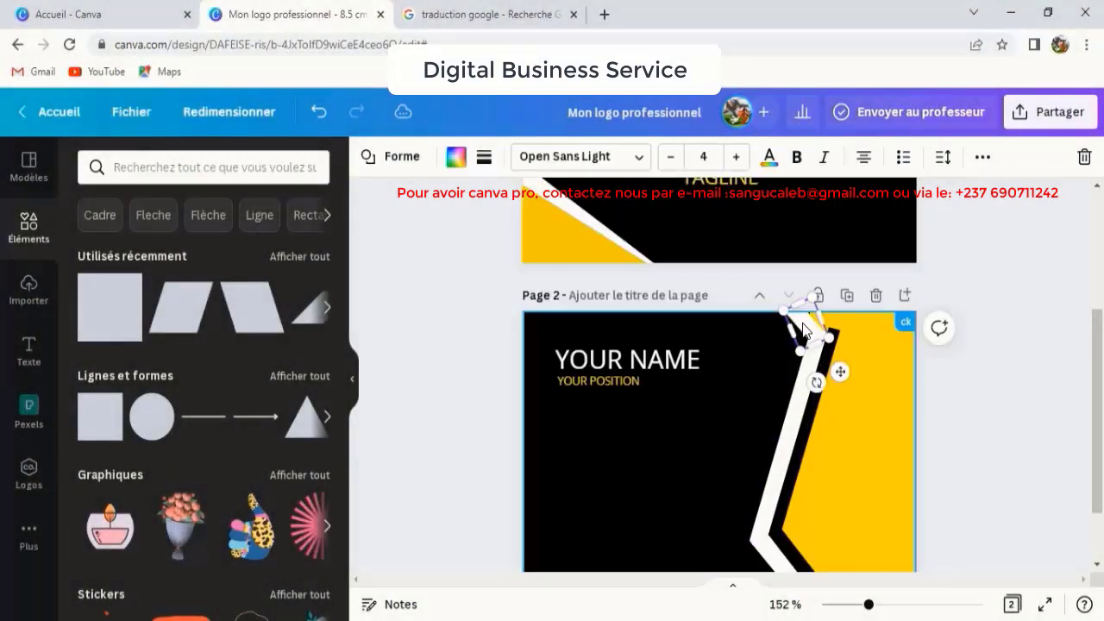
pyautogui.hotkey('ctrl', 'd')
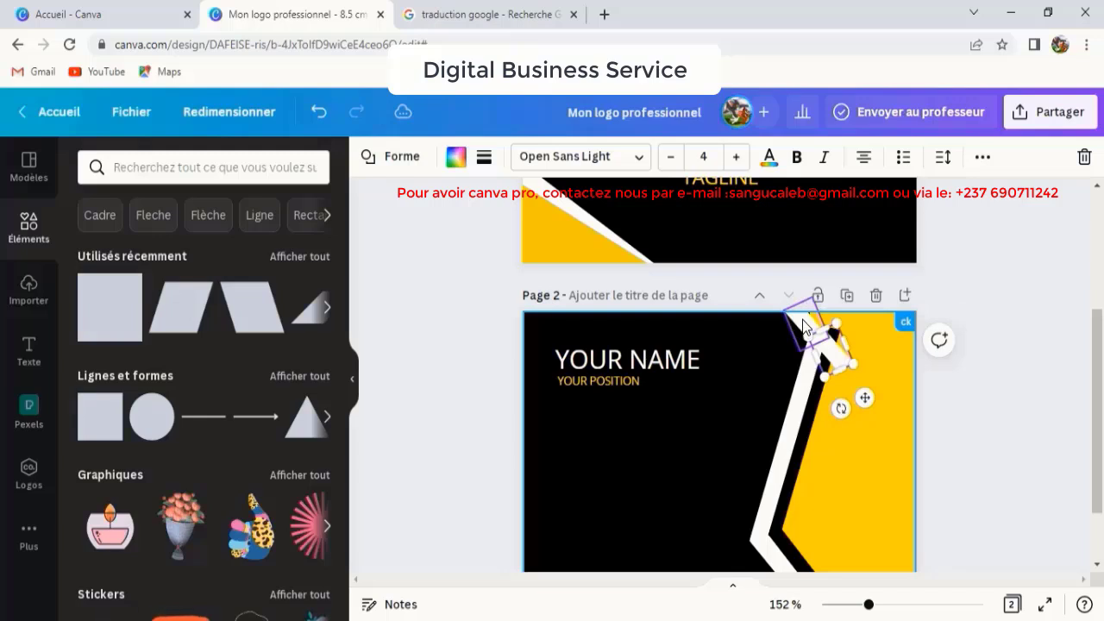
pyautogui.moveTo(831, 351); pyautogui.dragTo(862, 351)
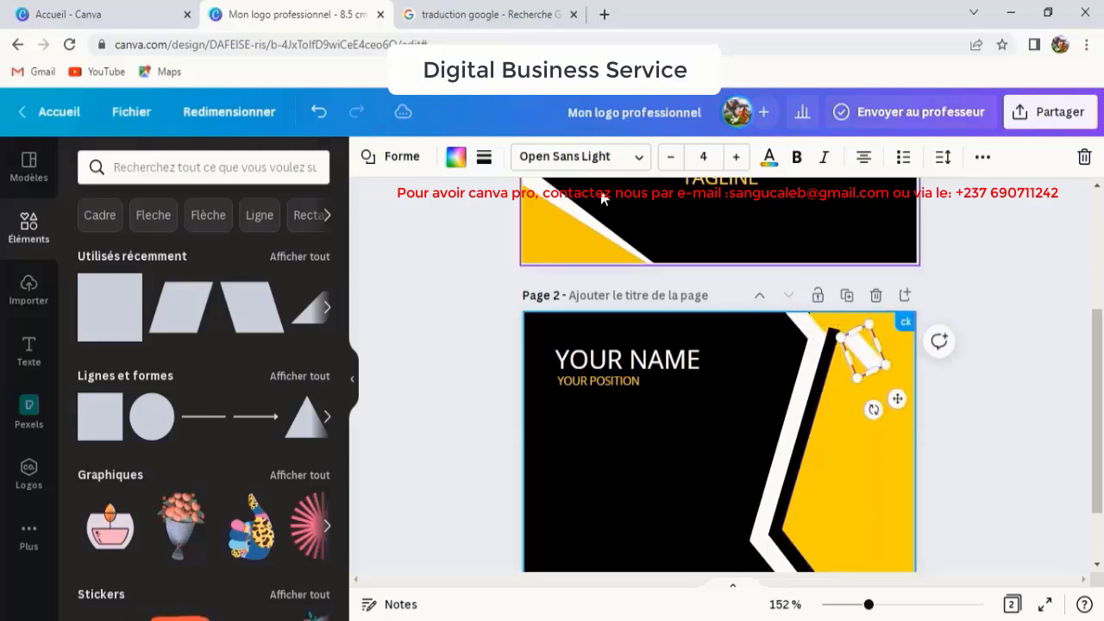
pyautogui.click(458, 159)
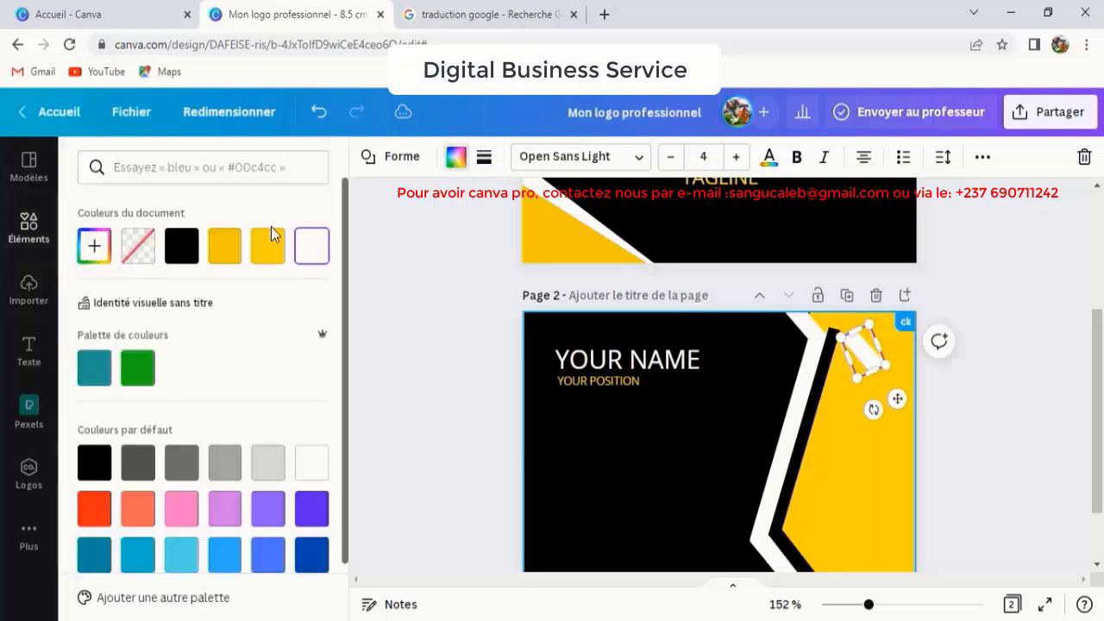
pyautogui.click(181, 246)
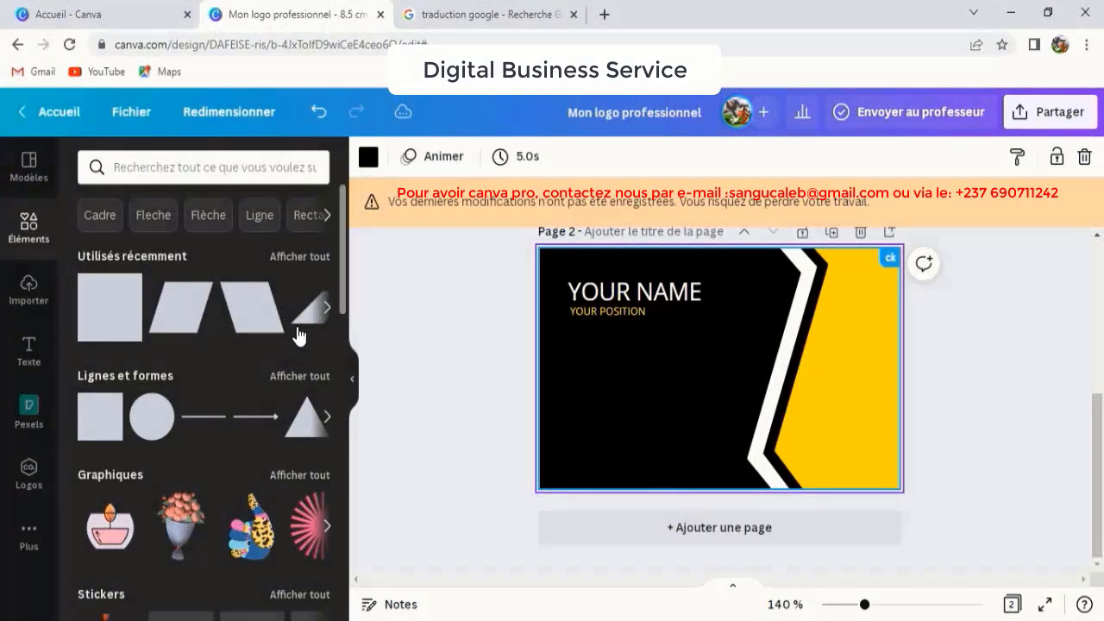
# Add a square shape to page 2 and fill it with the document's yellow.
pyautogui.click(86, 431)
pyautogui.click(455, 157)
pyautogui.click(267, 246)
# Reshape the yellow square into a thin horizontal bar near the card's lower edge, running from its outer edge to the white strip.
pyautogui.moveTo(685, 368); pyautogui.dragTo(546, 377)
pyautogui.moveTo(650, 333); pyautogui.dragTo(647, 401)
pyautogui.moveTo(662, 442); pyautogui.dragTo(662, 510)
pyautogui.moveTo(750, 468); pyautogui.dragTo(756, 466)
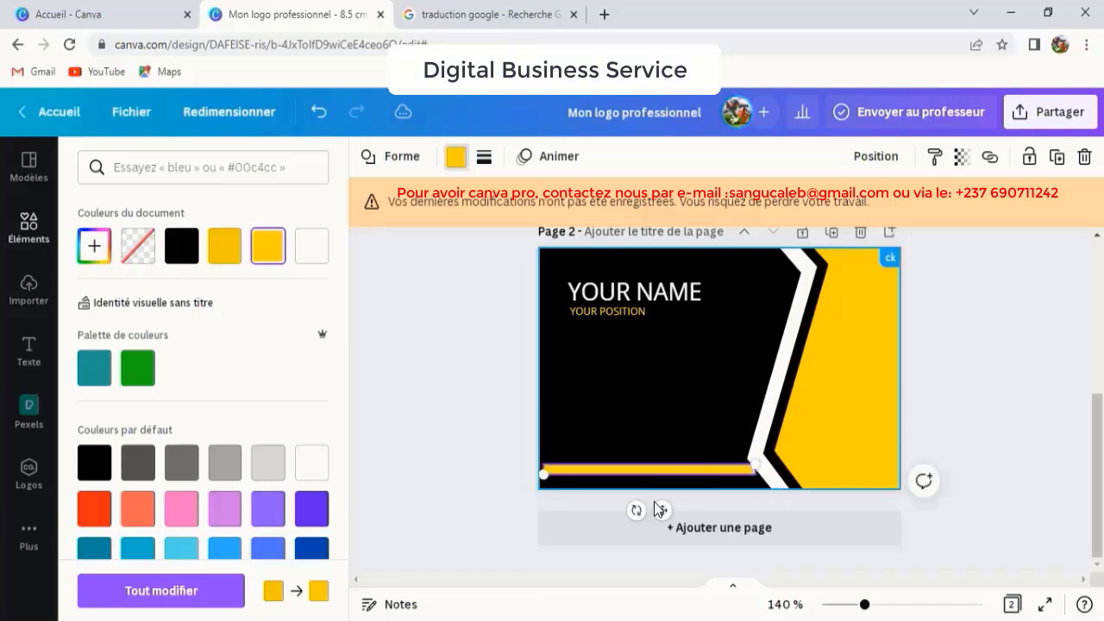
pyautogui.moveTo(537, 475); pyautogui.dragTo(529, 473)
pyautogui.moveTo(654, 509); pyautogui.dragTo(660, 510)
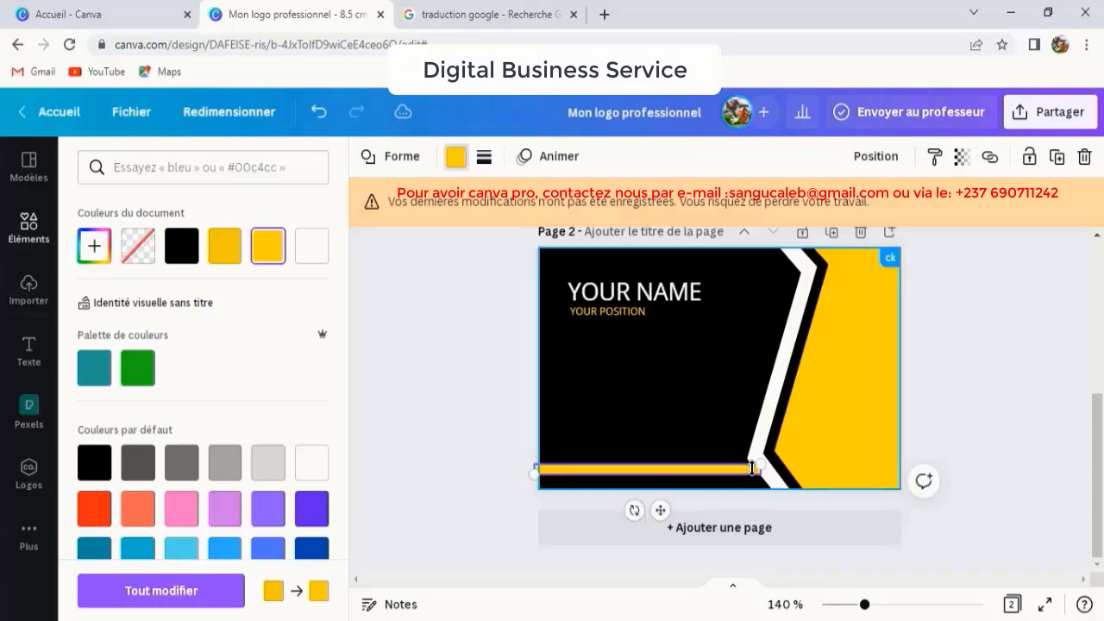
# Send the thin yellow bar backward one level.
pyautogui.click(876, 157)
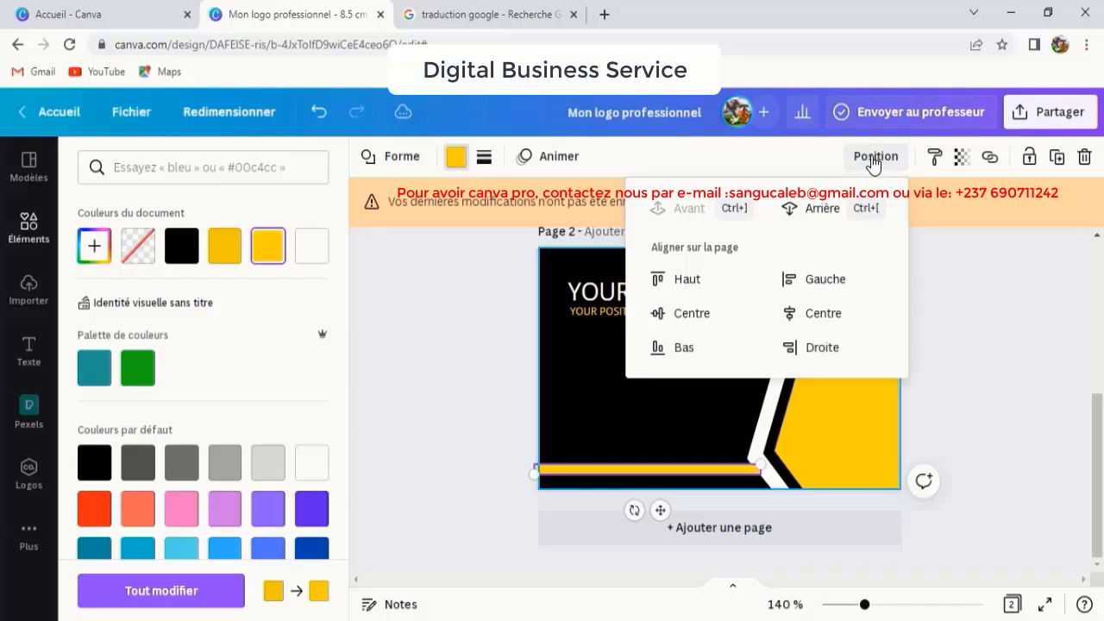
pyautogui.click(821, 206)
pyautogui.click(703, 355)
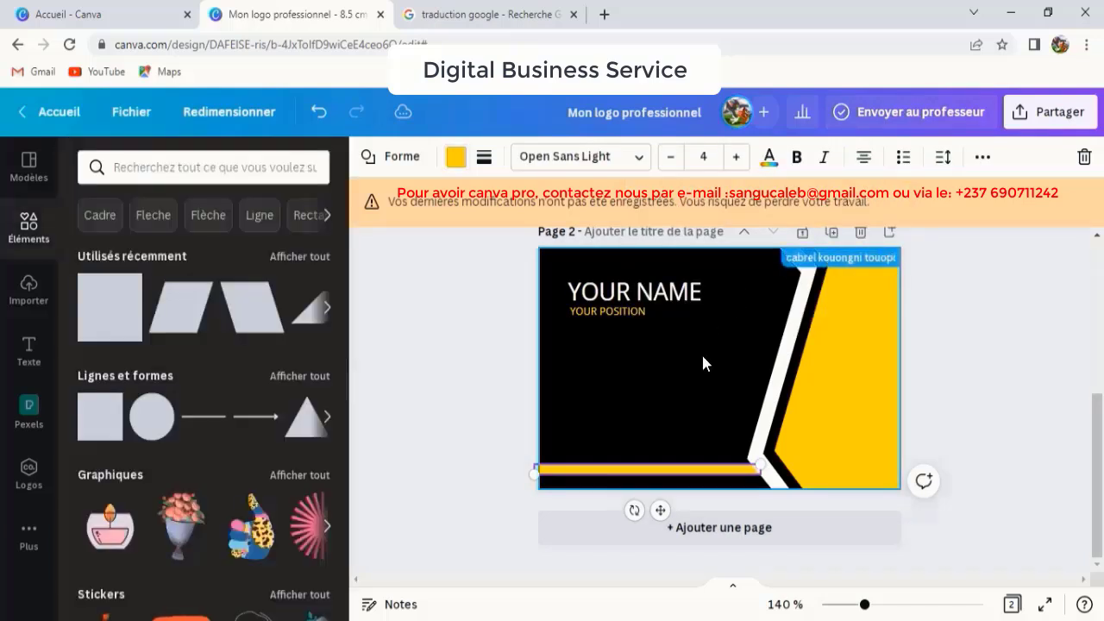
pyautogui.click(671, 388)
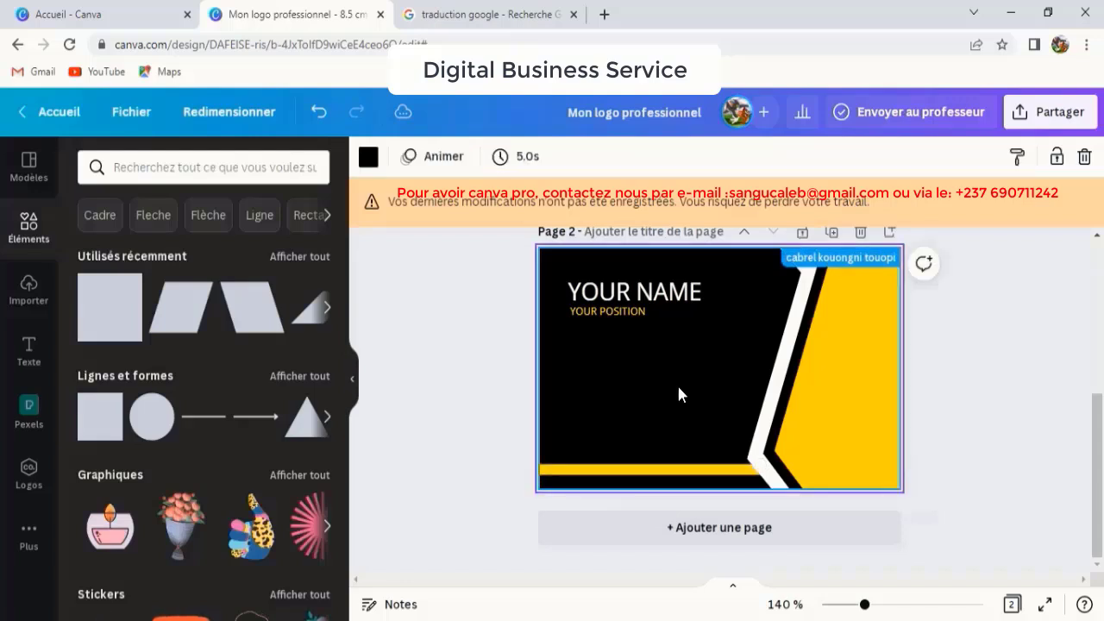
pyautogui.scroll(5, 726, 360)
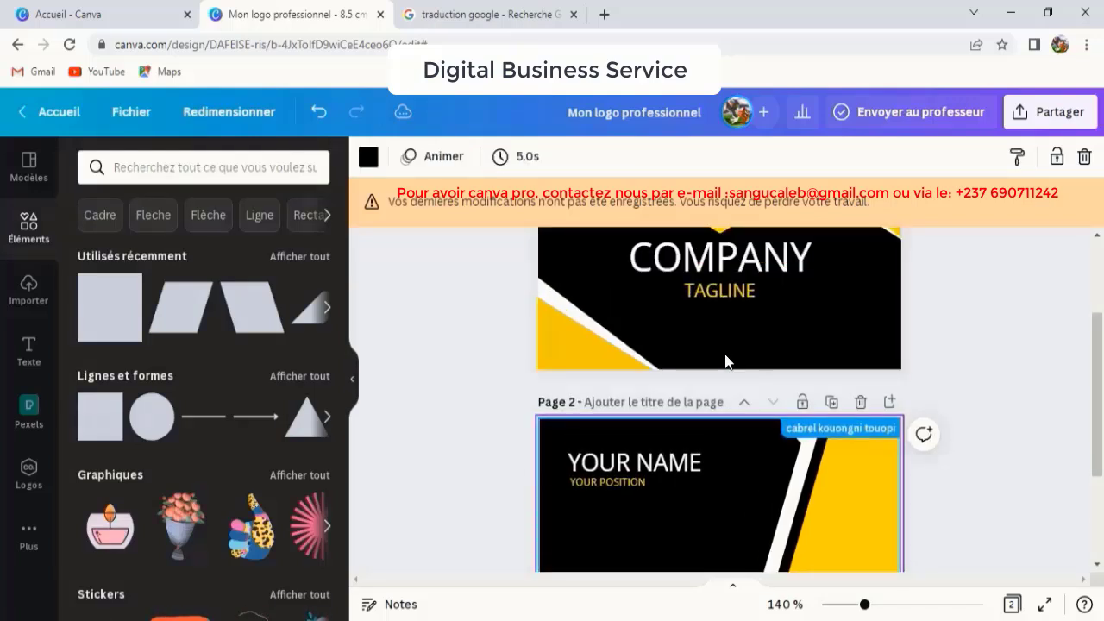
pyautogui.scroll(-3, 727, 354)
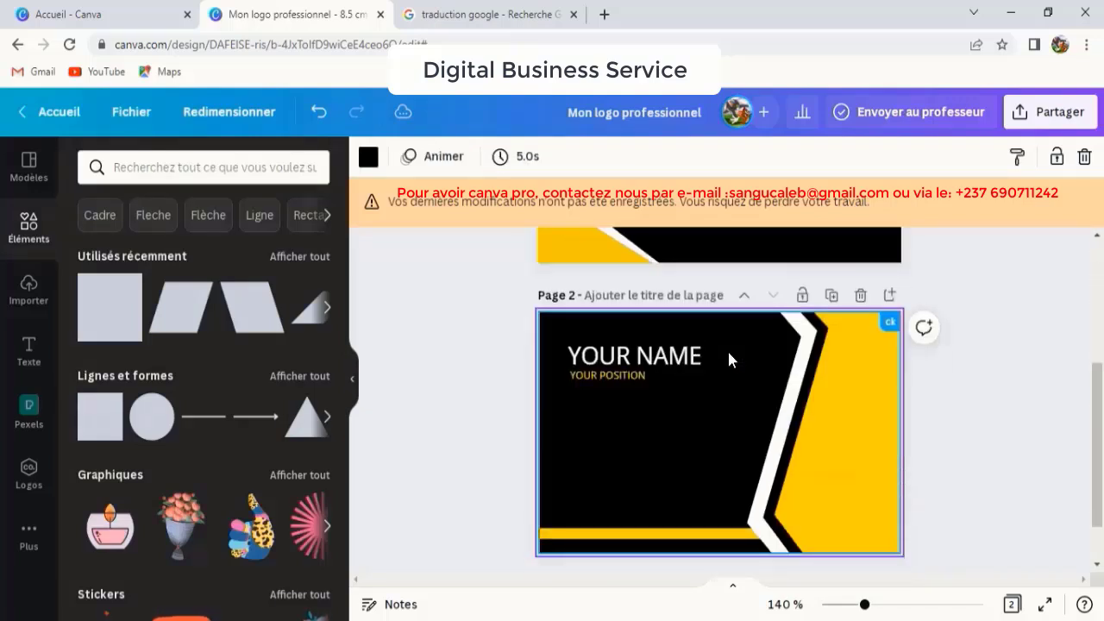
pyautogui.scroll(3, 727, 349)
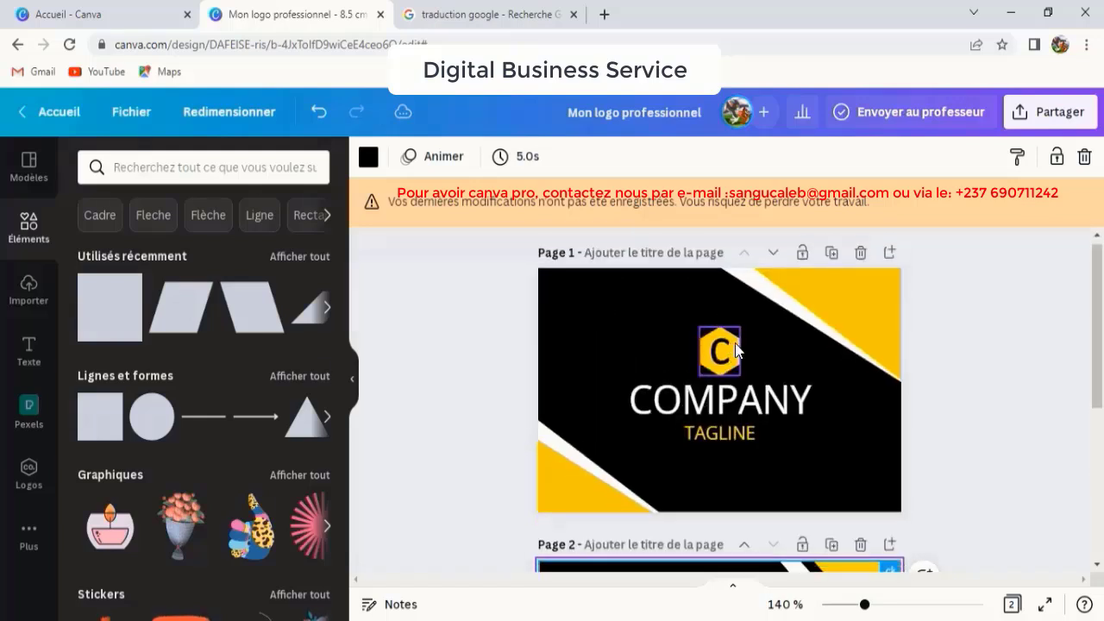
pyautogui.scroll(-3, 729, 354)
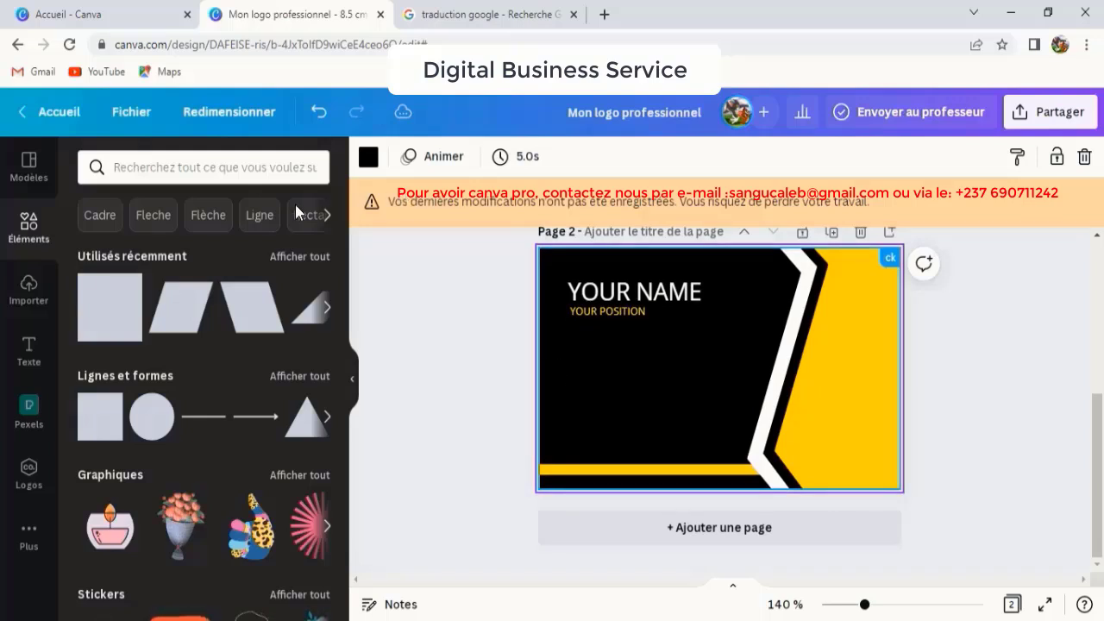
# Search the elements for "maison" and add the white house icon in a dark circle to page 2.
pyautogui.click(100, 215)
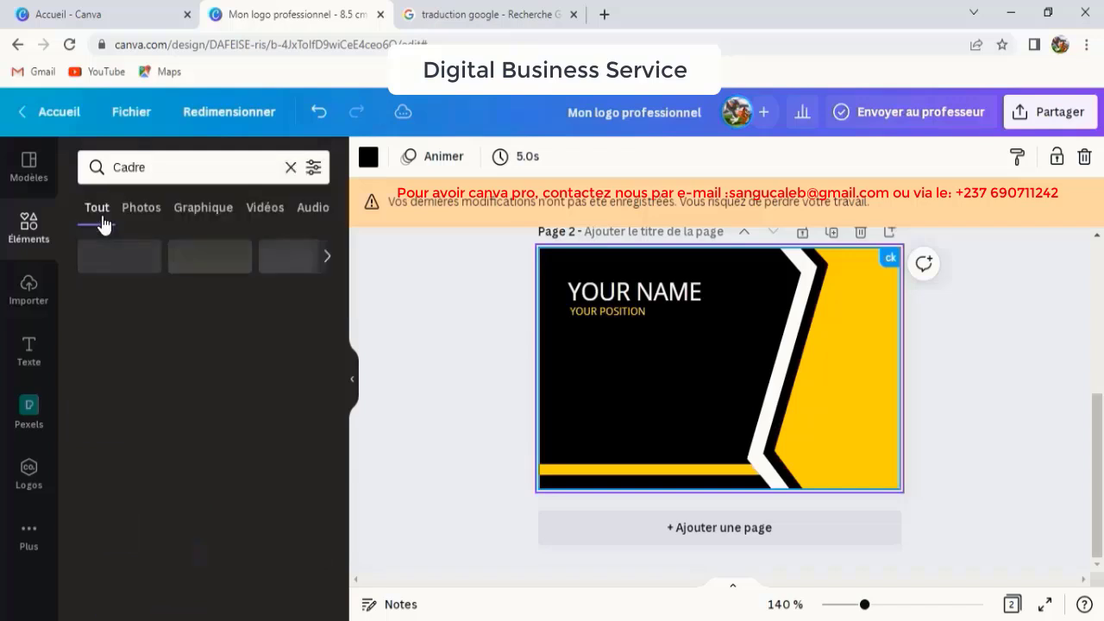
pyautogui.moveTo(147, 167); pyautogui.dragTo(88, 170)
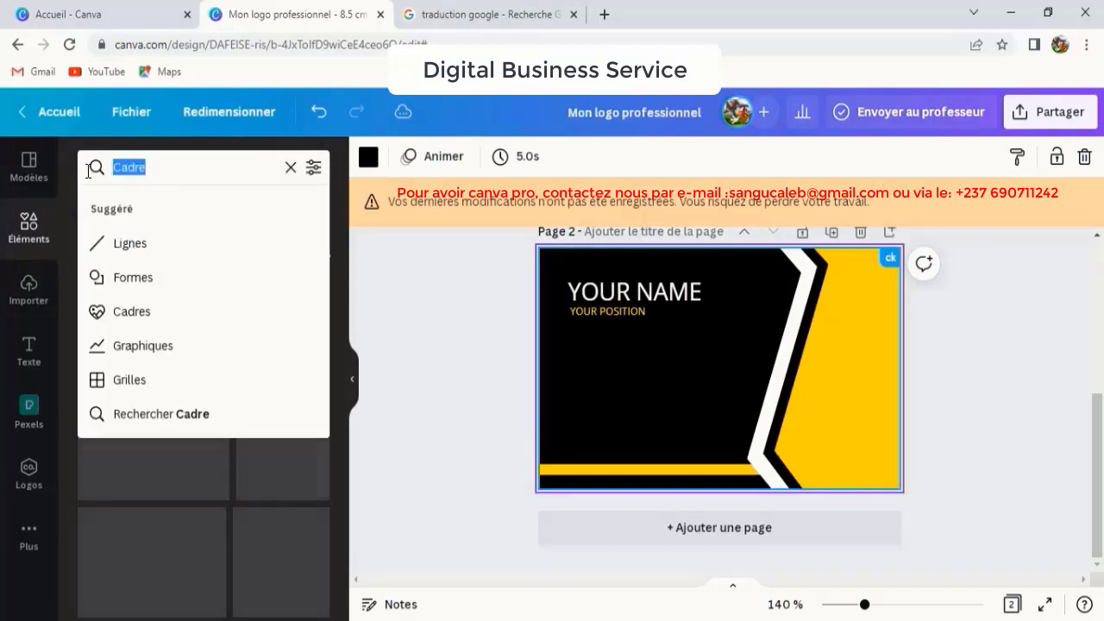
pyautogui.write('ma')
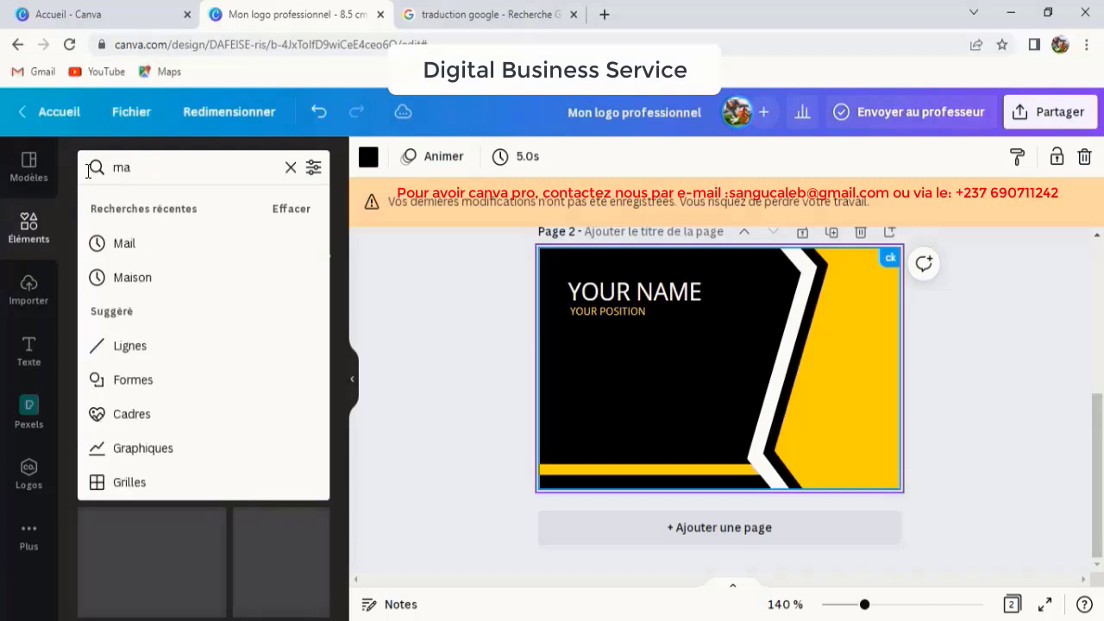
pyautogui.write('ison')
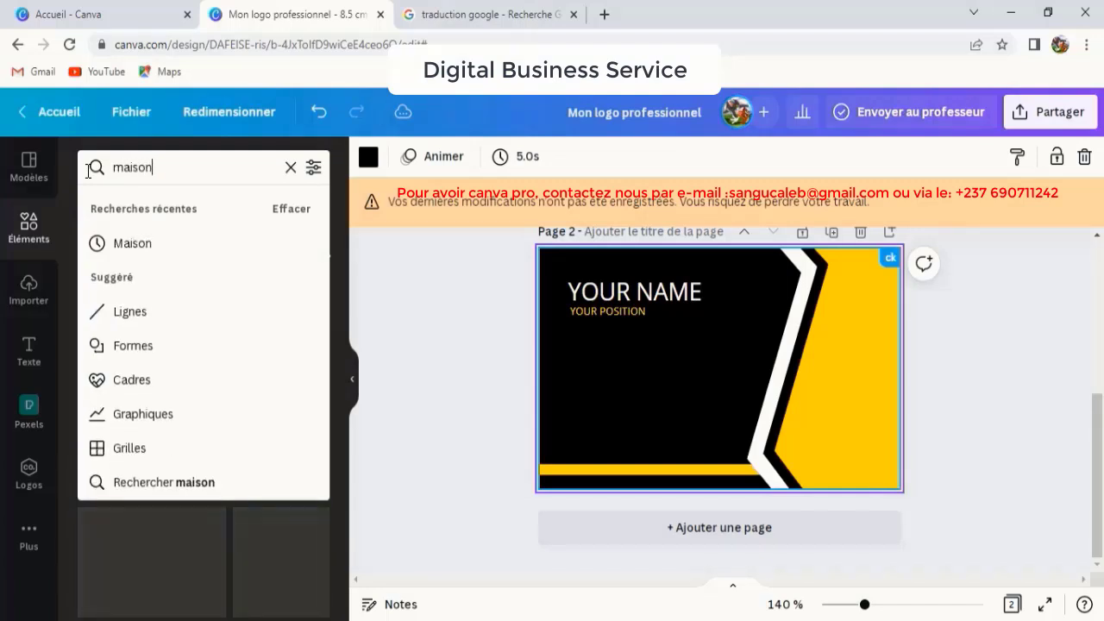
pyautogui.press('Return')
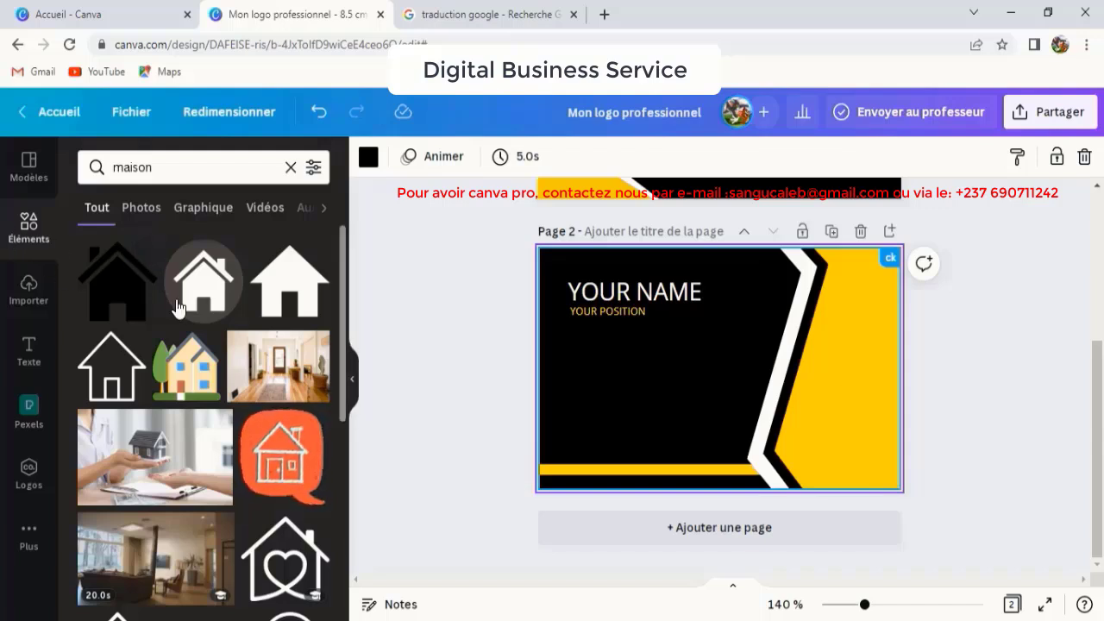
pyautogui.scroll(-2, 214, 302)
pyautogui.scroll(-2, 214, 302)
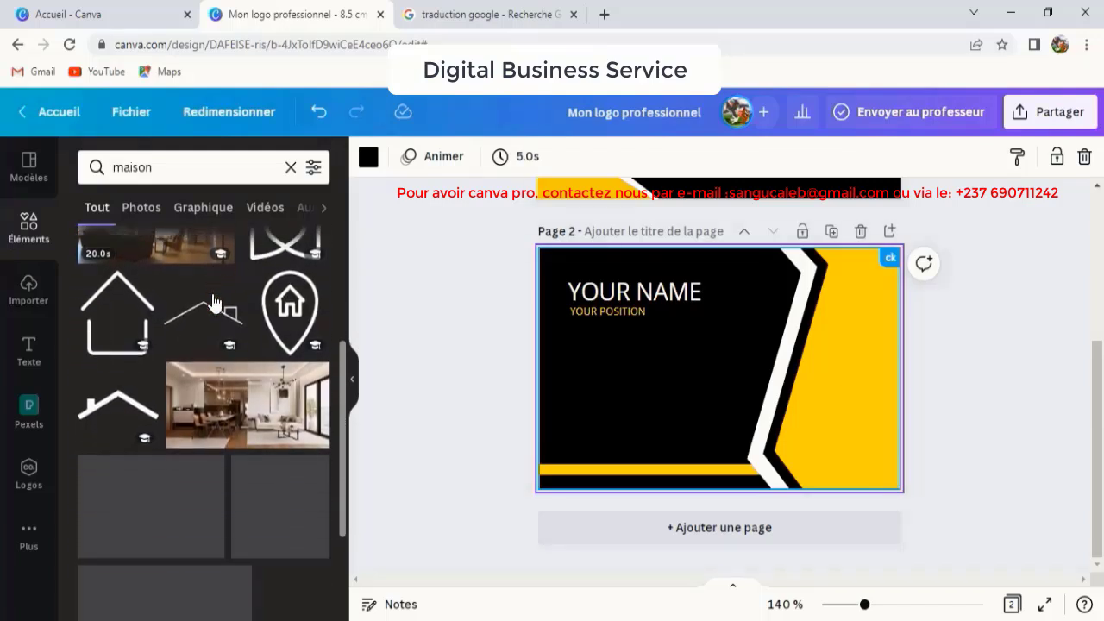
pyautogui.scroll(4, 214, 302)
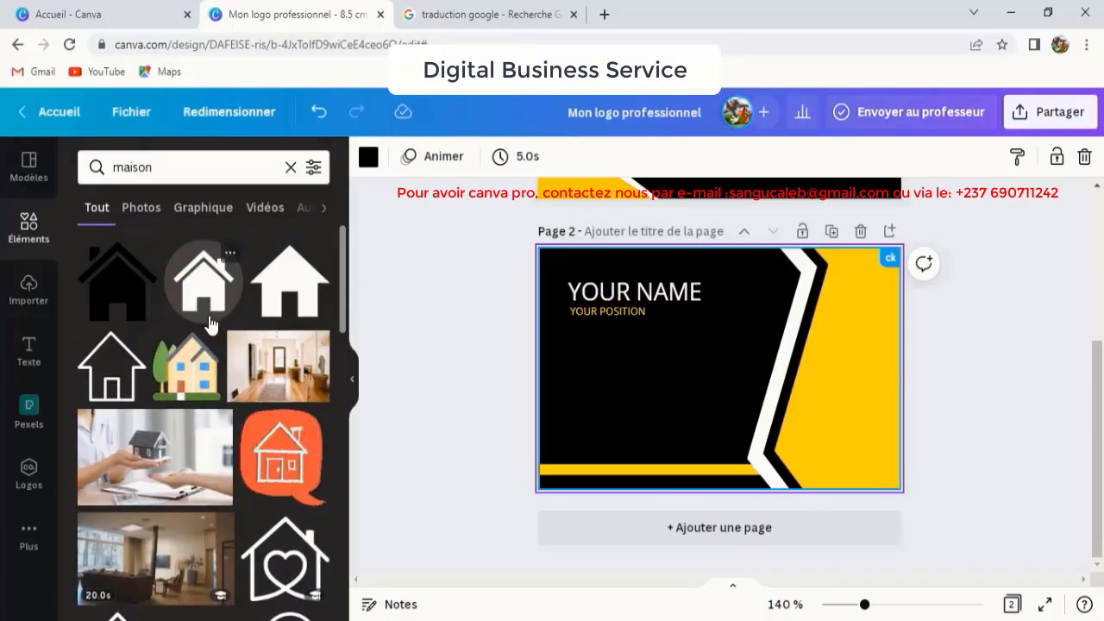
pyautogui.click(209, 301)
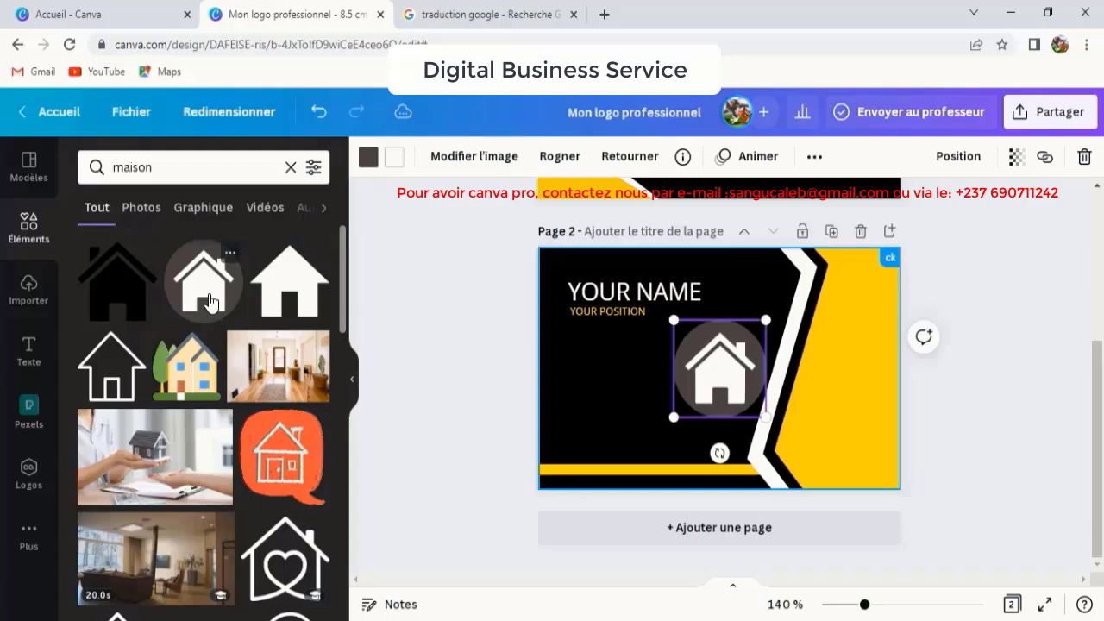
# Recolour the house icon's circle with the document's yellow.
pyautogui.click(368, 156)
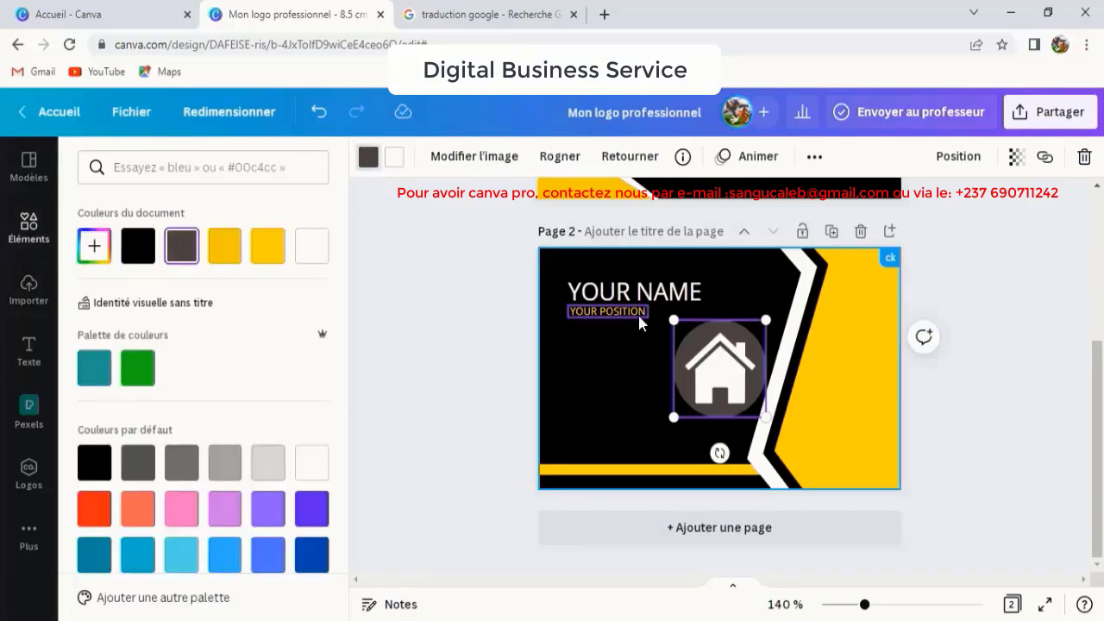
pyautogui.click(268, 246)
pyautogui.click(225, 246)
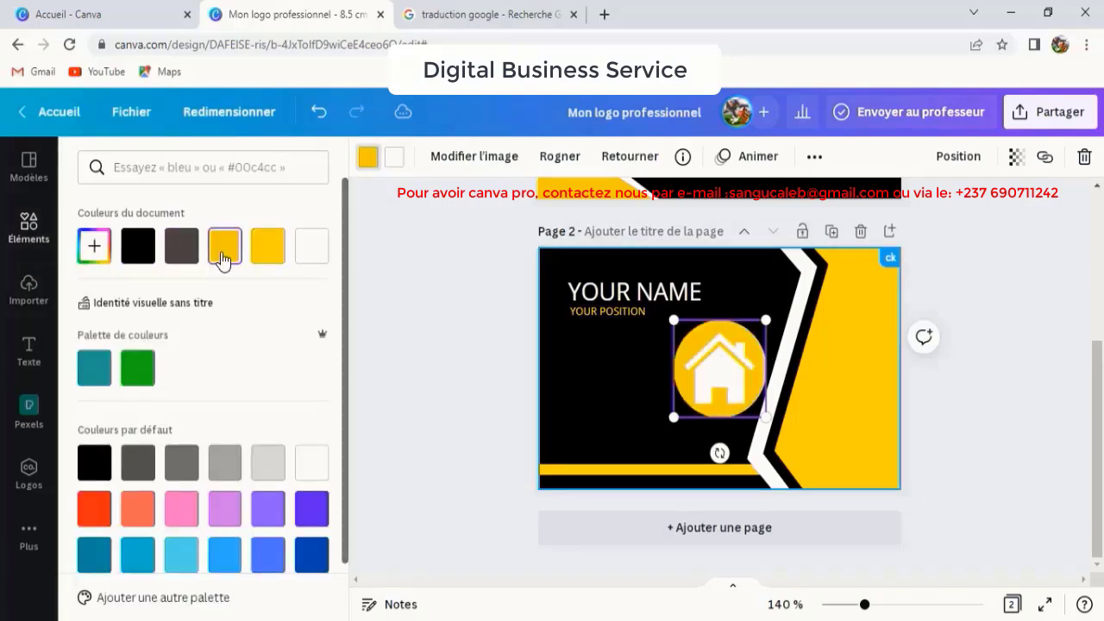
# Shrink the house icon and place it below YOUR POSITION, then recolour the house itself dark grey.
pyautogui.moveTo(766, 320); pyautogui.dragTo(584, 360)
pyautogui.moveTo(602, 376); pyautogui.dragTo(583, 358)
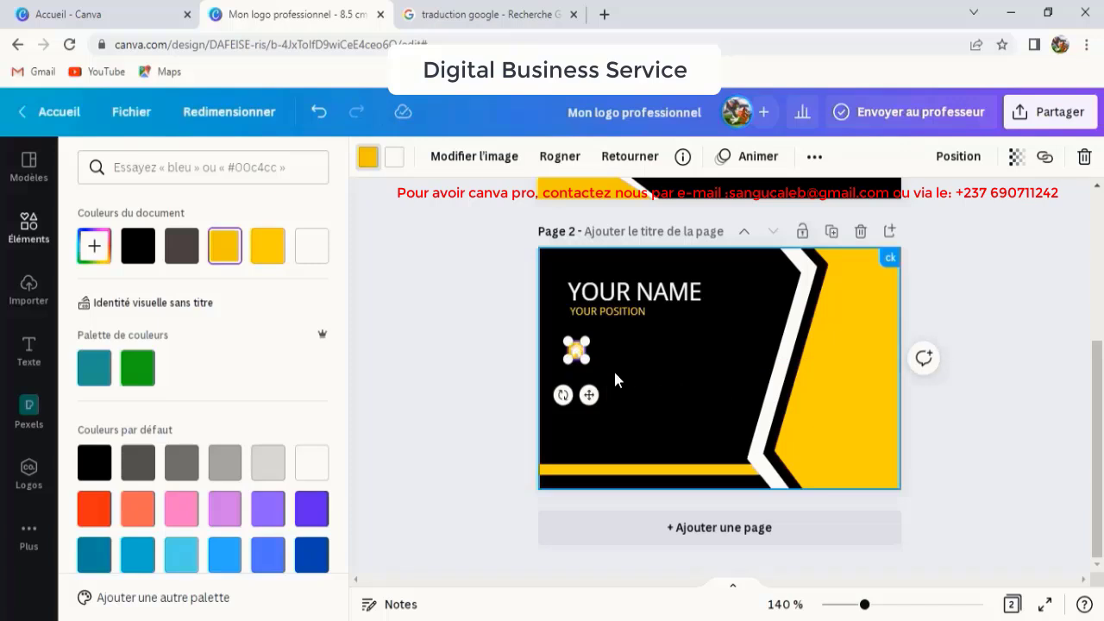
pyautogui.click(395, 164)
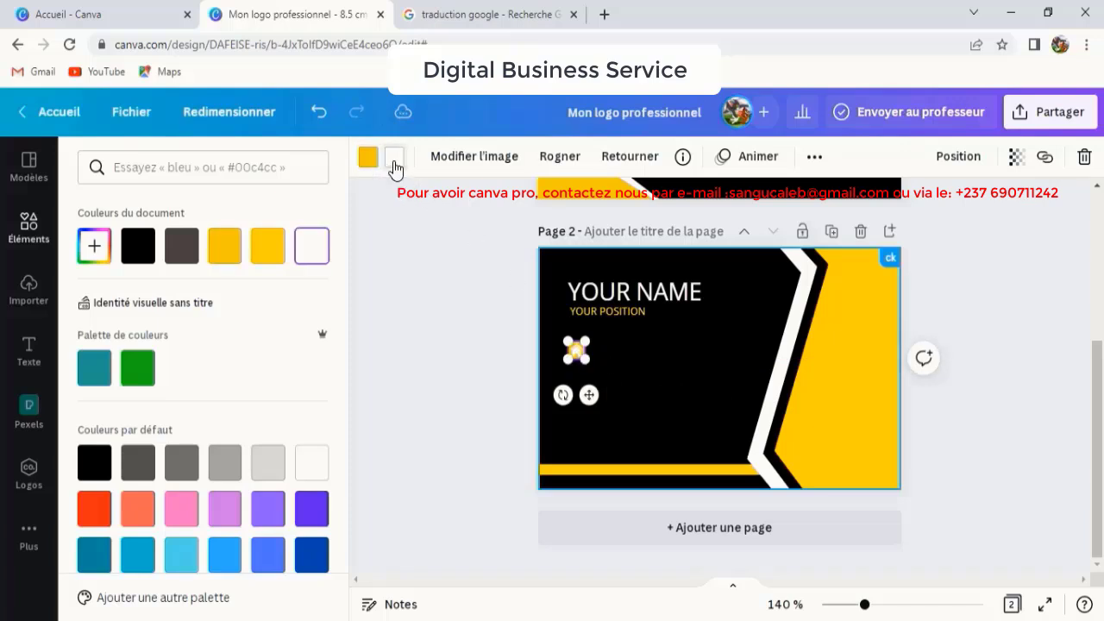
pyautogui.click(181, 248)
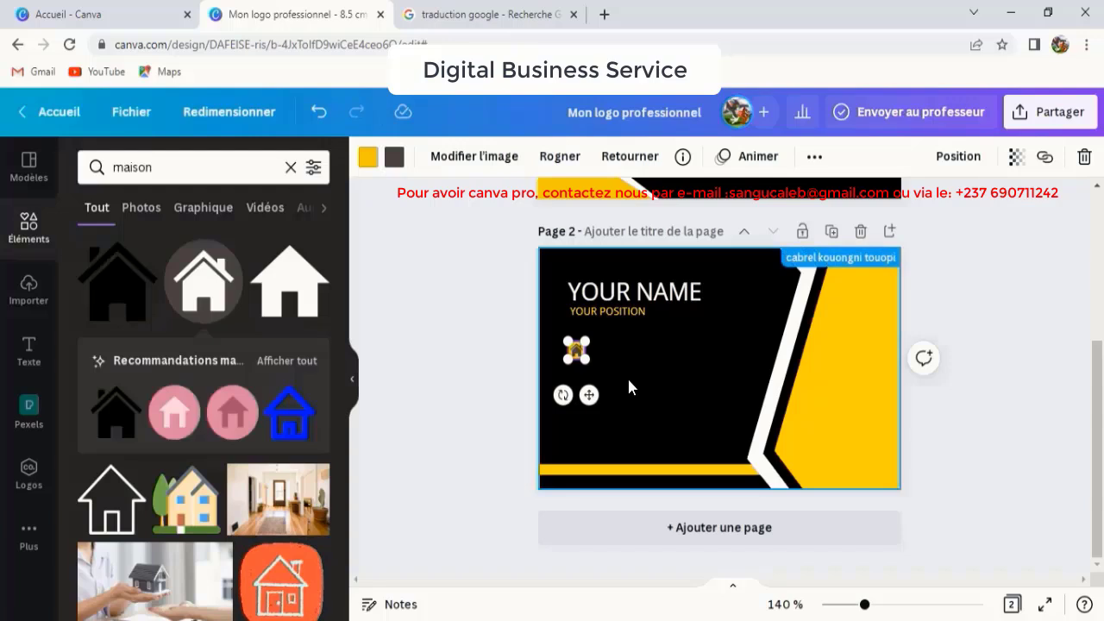
# Search the elements for "Téléphone".
pyautogui.click(157, 168)
pyautogui.write('tele')
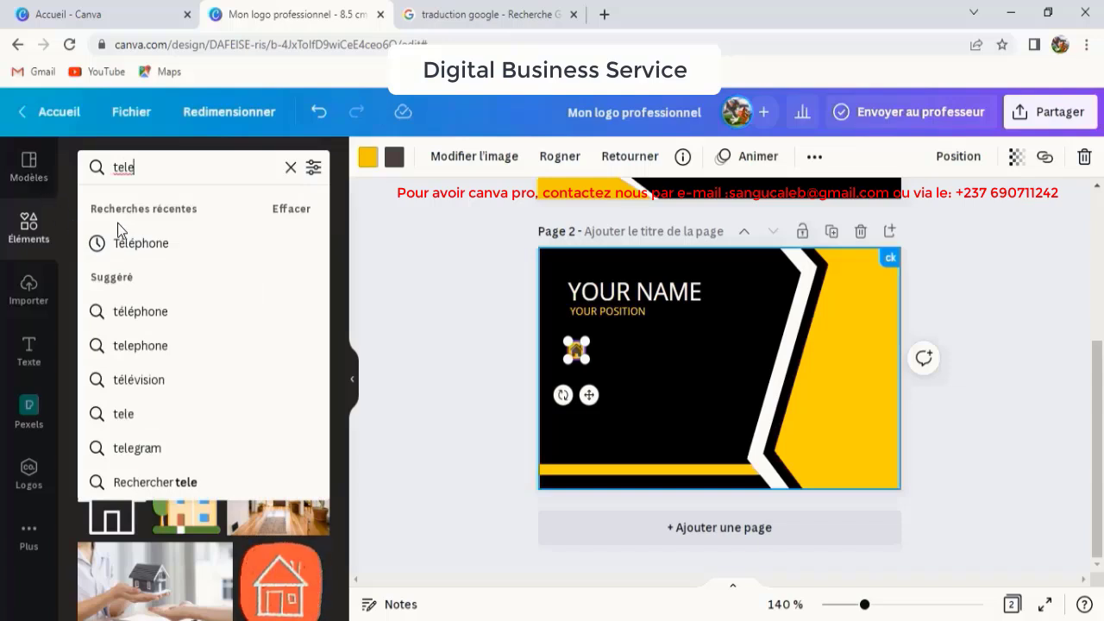
pyautogui.click(138, 244)
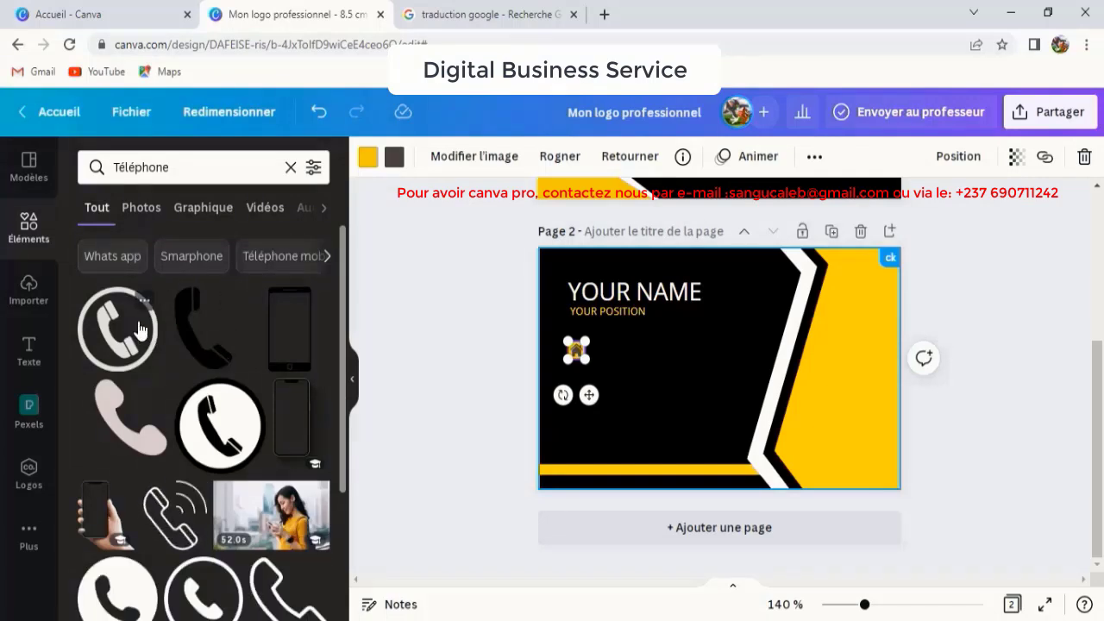
pyautogui.click(196, 596)
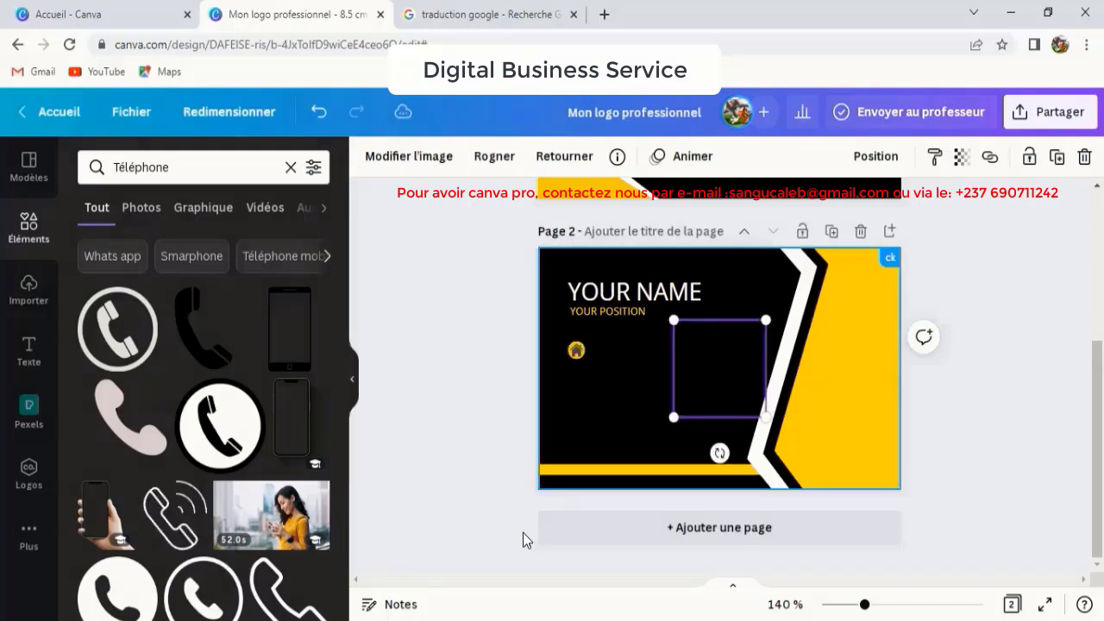
pyautogui.moveTo(714, 360); pyautogui.dragTo(823, 365)
pyautogui.scroll(-2, 139, 428)
pyautogui.click(368, 158)
pyautogui.click(227, 245)
# Add the telephone handset icon with the outlined circle to page 2 and recolour it yellow.
pyautogui.scroll(-1, 180, 436)
pyautogui.scroll(1, 180, 436)
pyautogui.click(204, 430)
pyautogui.moveTo(719, 366); pyautogui.dragTo(703, 380)
pyautogui.click(369, 158)
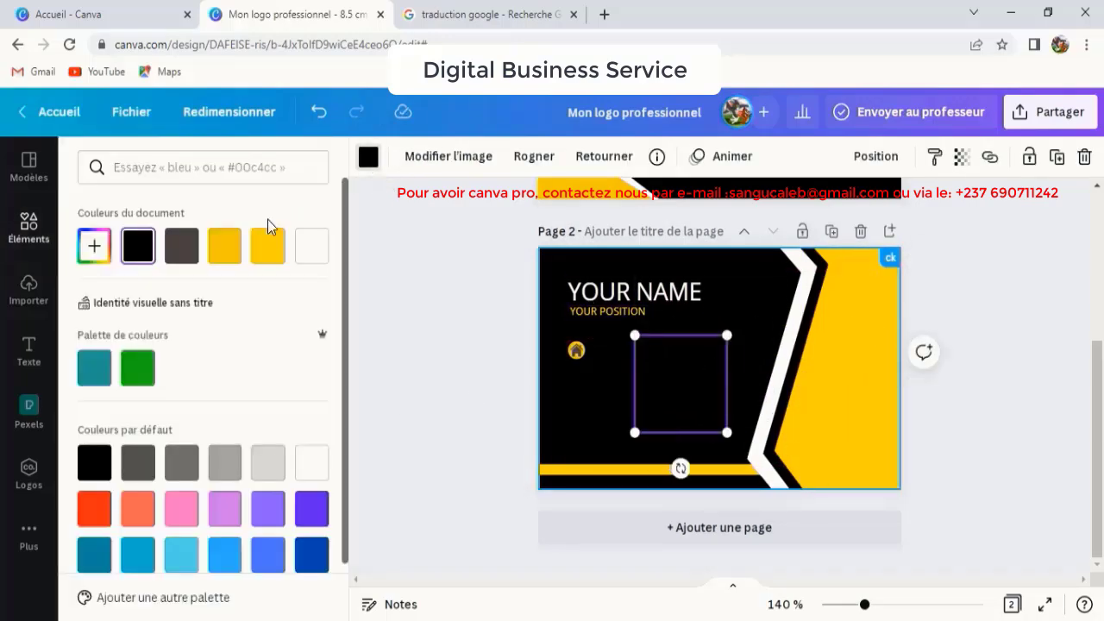
pyautogui.click(225, 246)
# Shrink the telephone icon to the house icon's size and place it directly below the house icon with a small gap.
pyautogui.moveTo(727, 335); pyautogui.dragTo(587, 419)
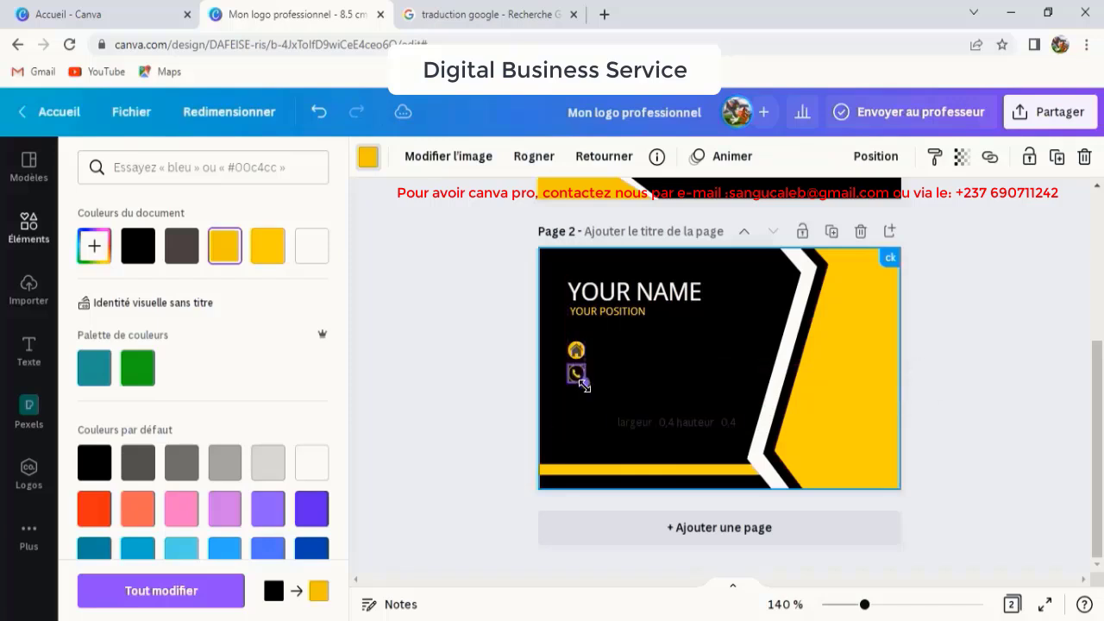
pyautogui.click(621, 400)
pyautogui.click(577, 376)
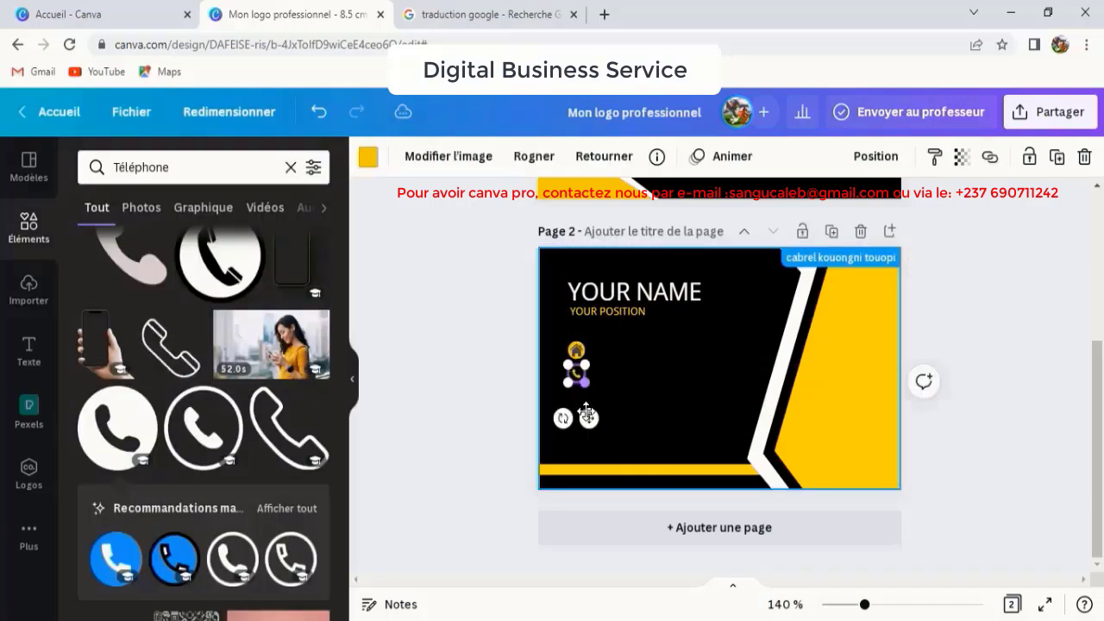
pyautogui.moveTo(587, 418); pyautogui.dragTo(588, 422)
pyautogui.click(652, 417)
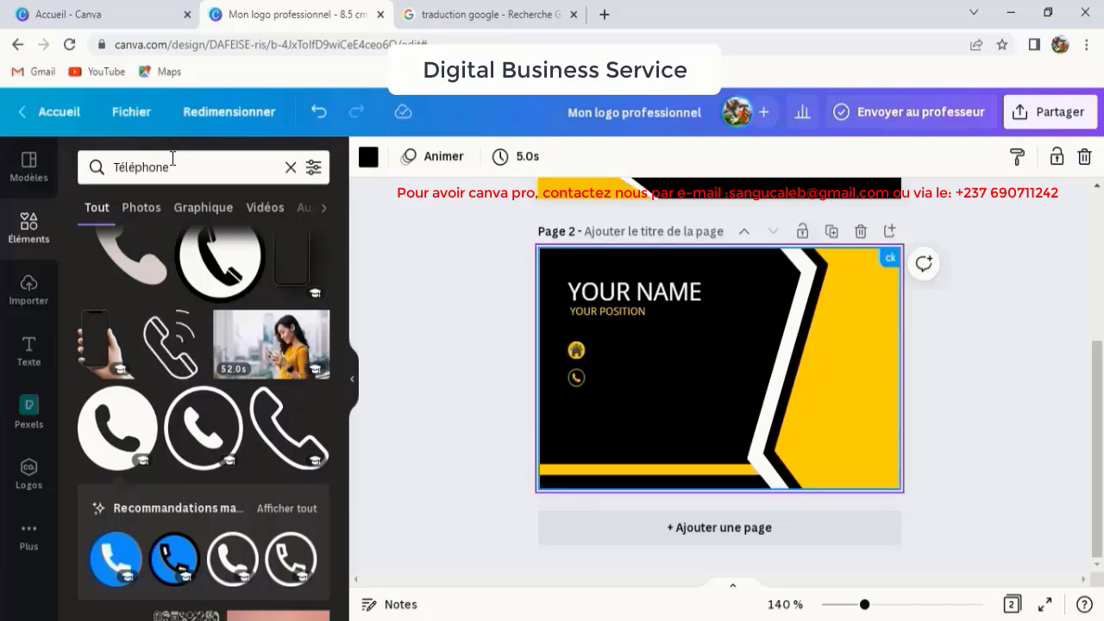
# Search the elements for "mail".
pyautogui.moveTo(170, 167); pyautogui.dragTo(90, 170)
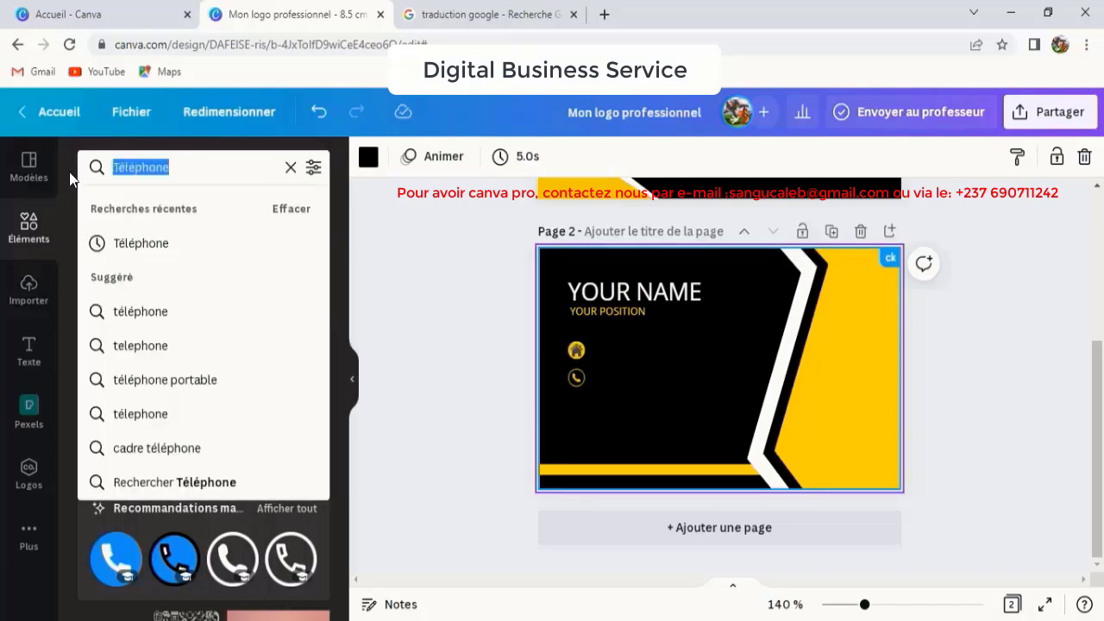
pyautogui.write('mail')
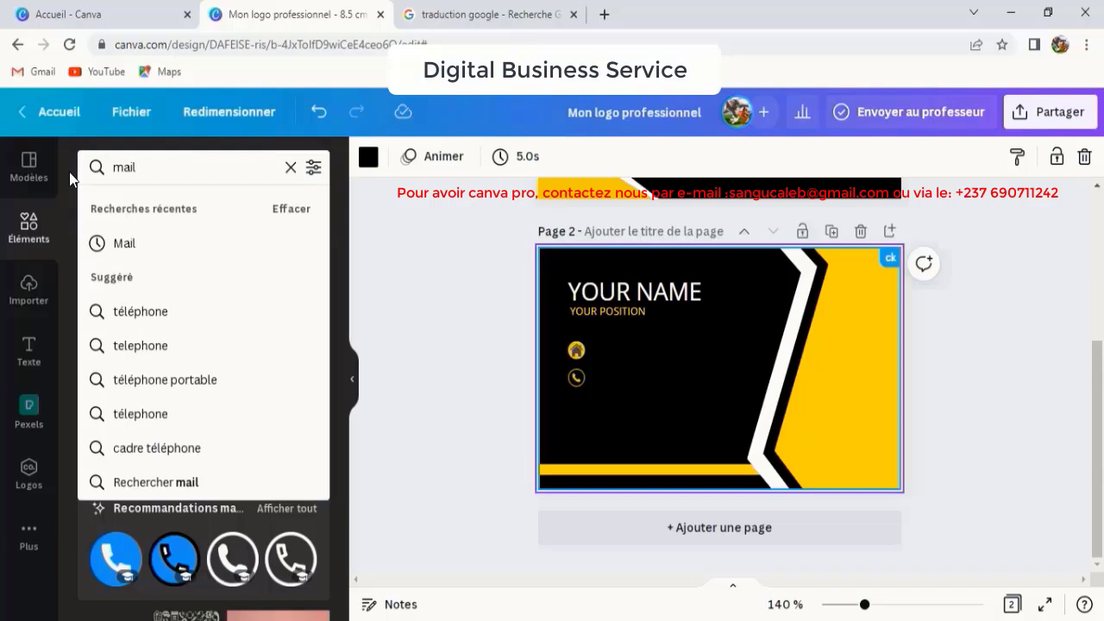
pyautogui.press('Return')
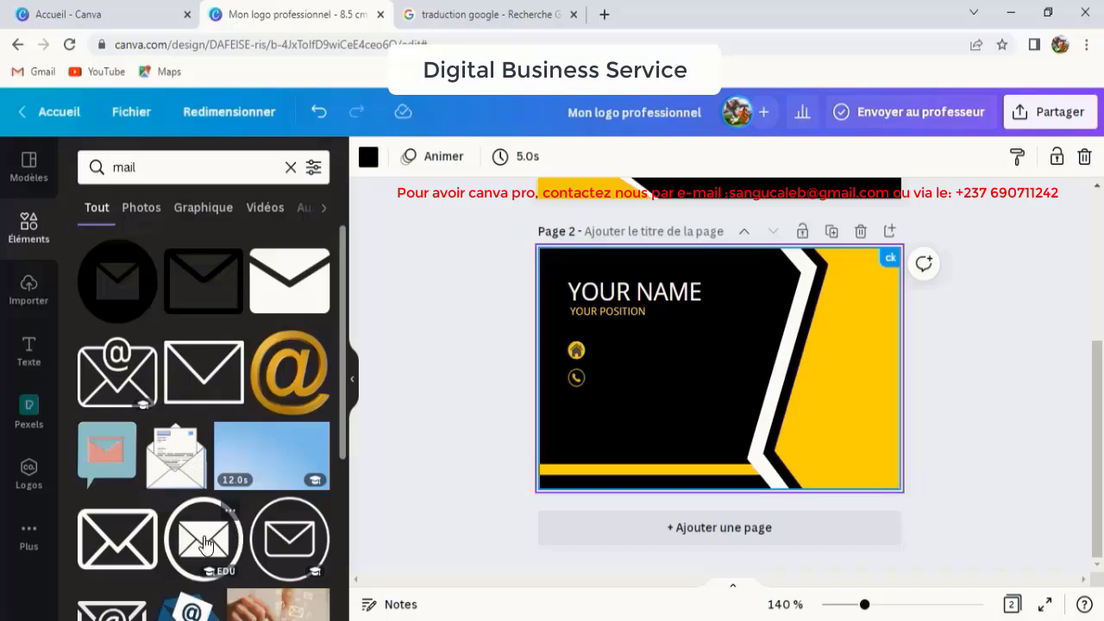
# Add the filled envelope icon with the circular outline to page 2, recolour it yellow and place it small below the telephone icon.
pyautogui.click(204, 542)
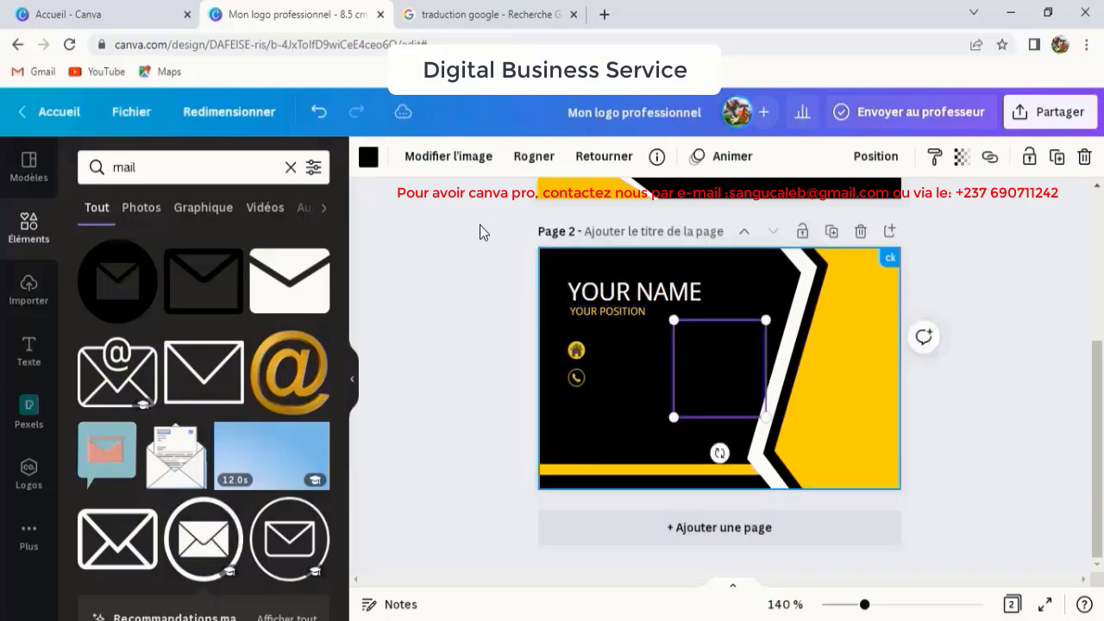
pyautogui.click(366, 157)
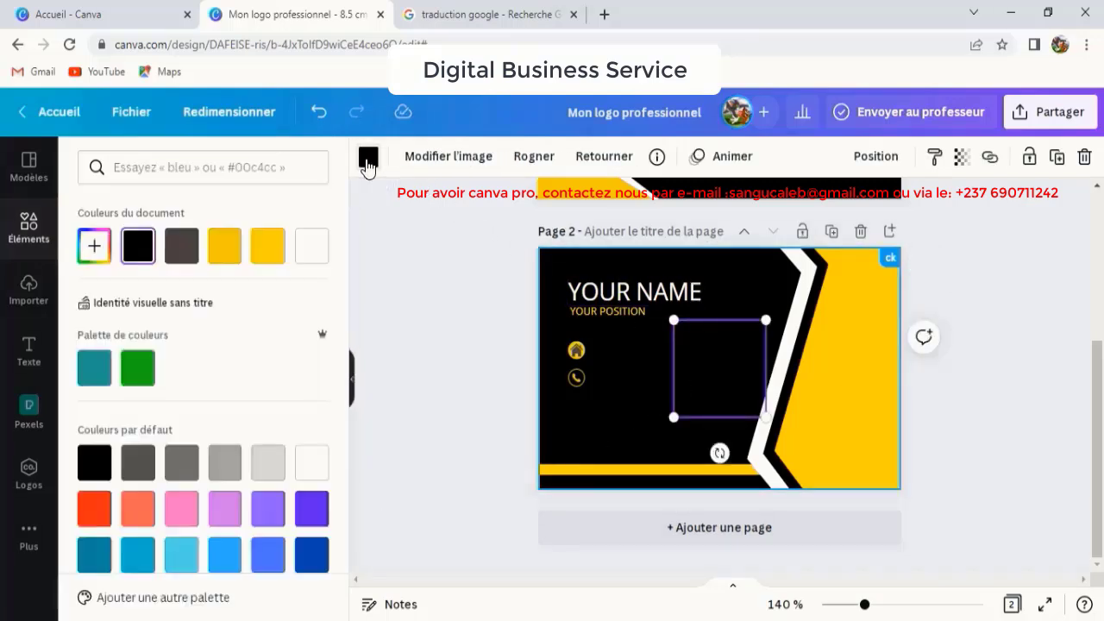
pyautogui.click(226, 256)
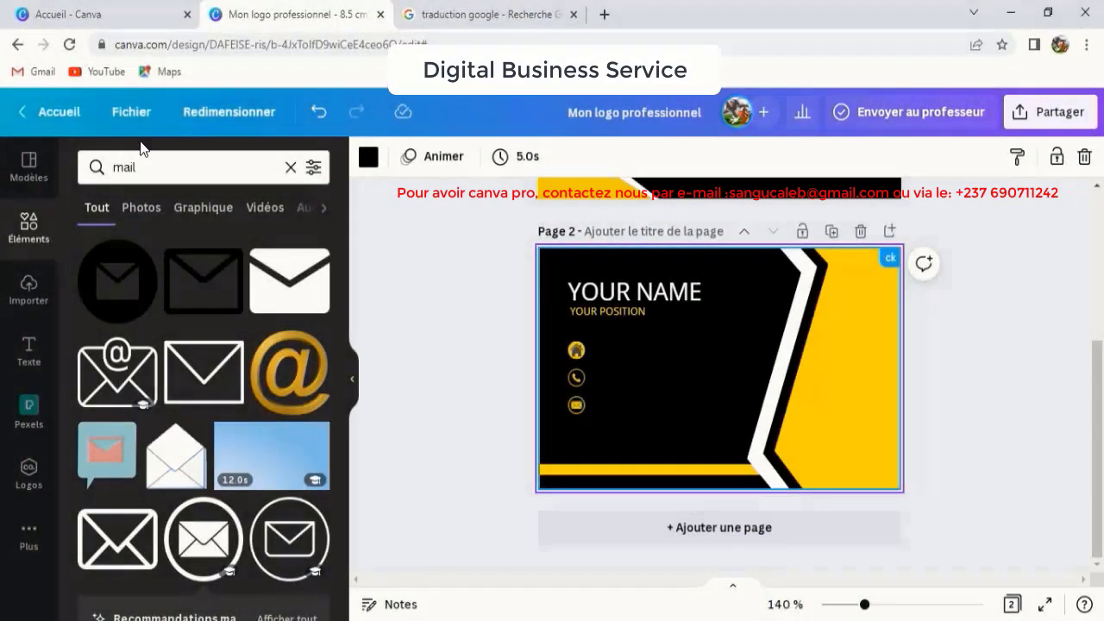
# Search the elements for "monde".
pyautogui.click(80, 173)
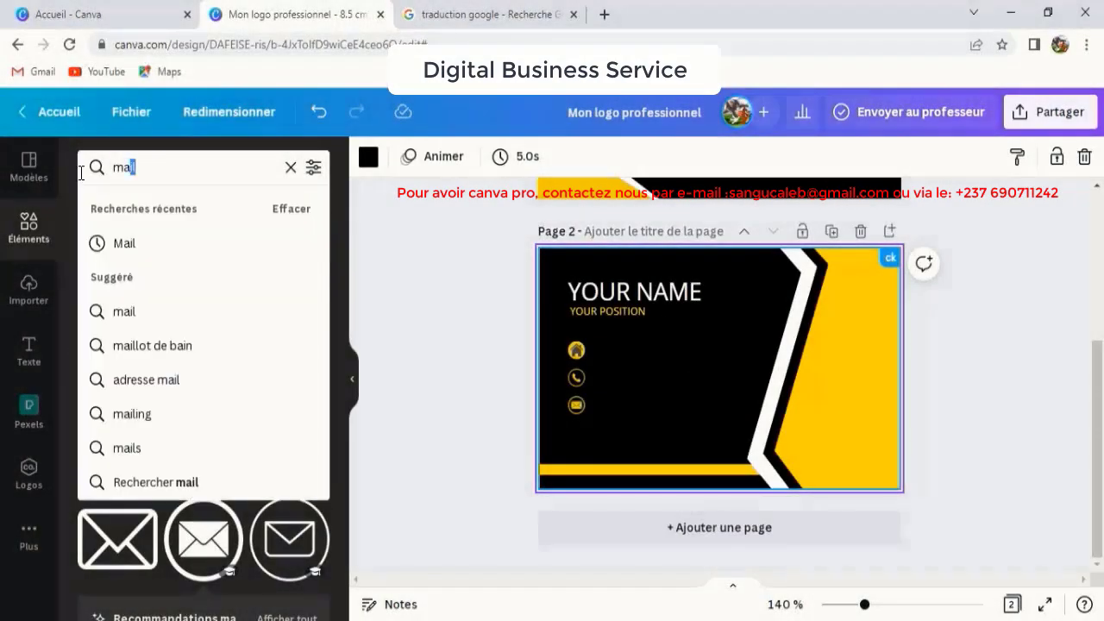
pyautogui.write('monde')
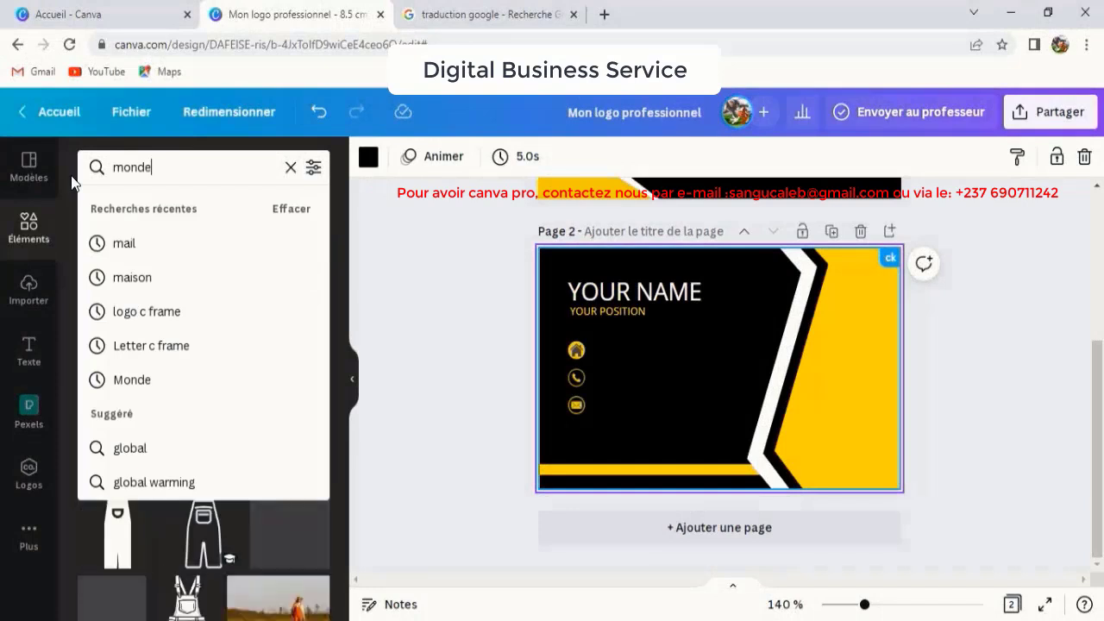
pyautogui.press('Return')
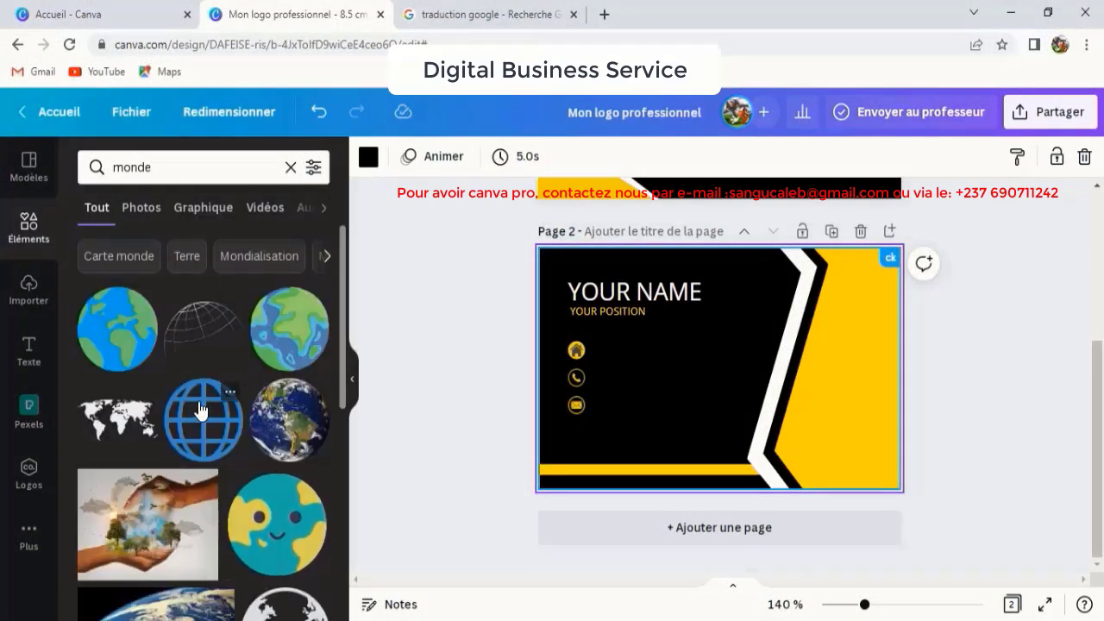
# Add the outlined grid globe icon to page 2, recolour it yellow and place it small below the envelope icon.
pyautogui.scroll(-8, 204, 403)
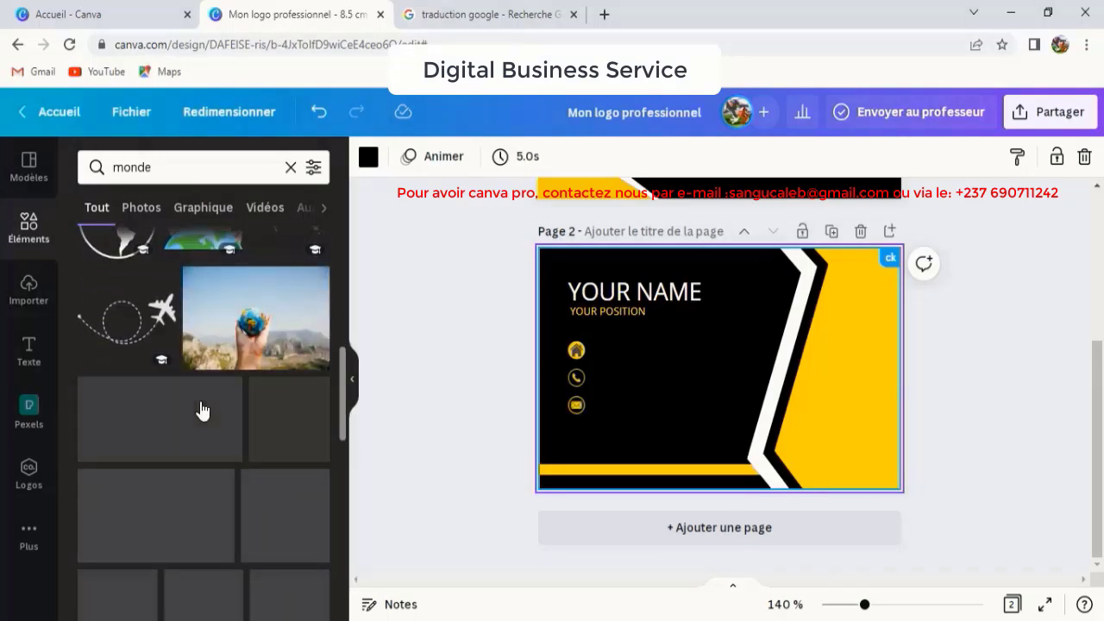
pyautogui.scroll(-5, 201, 401)
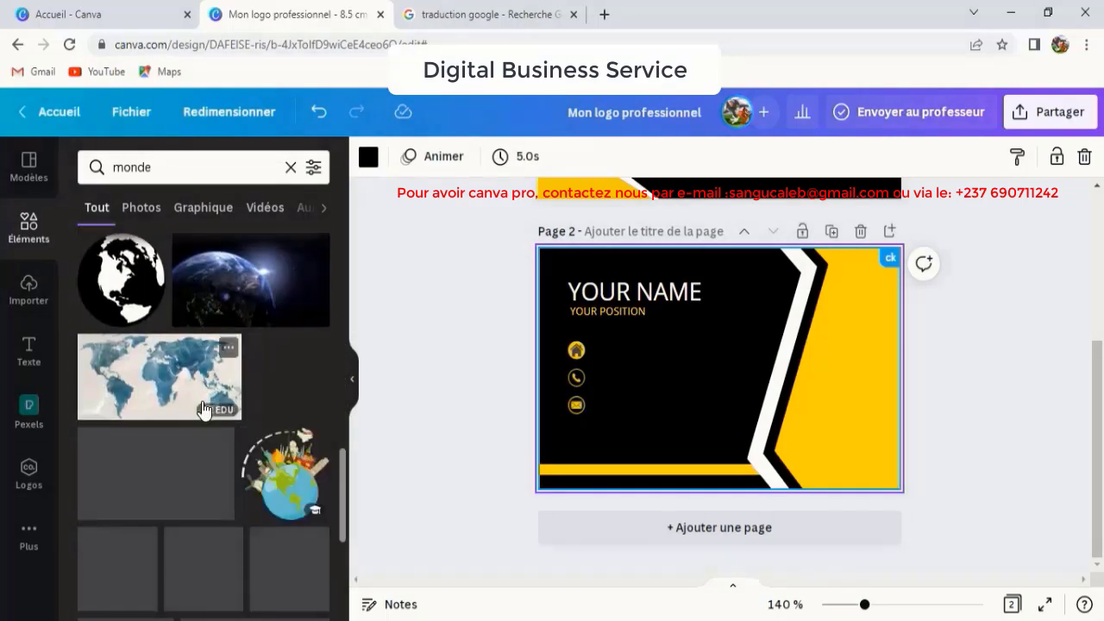
pyautogui.scroll(-2, 204, 406)
pyautogui.scroll(-4, 203, 405)
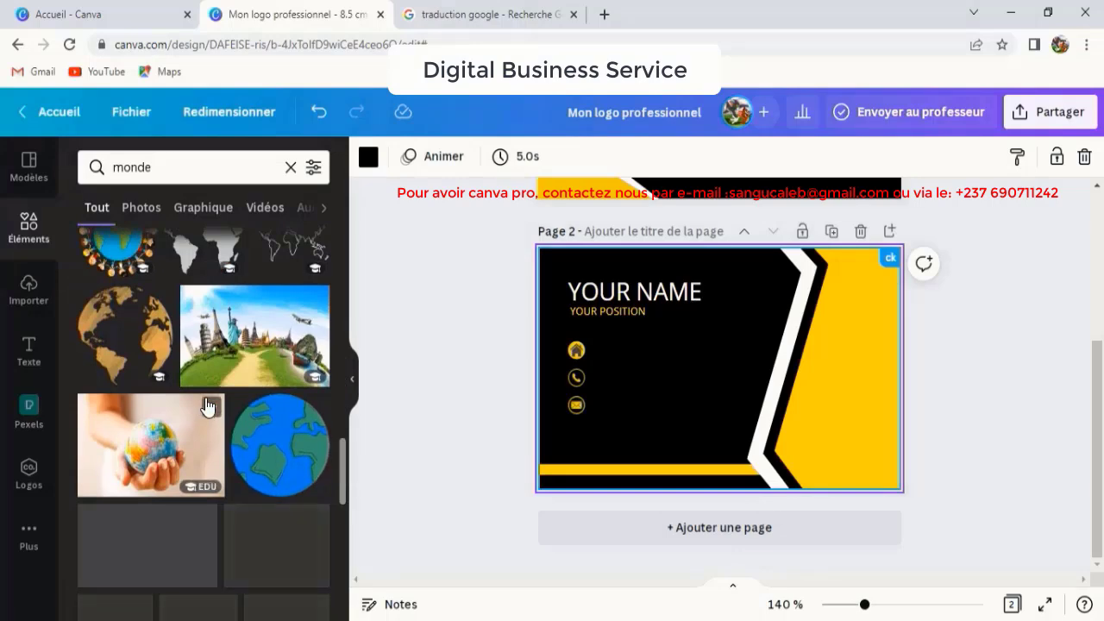
pyautogui.scroll(-6, 205, 403)
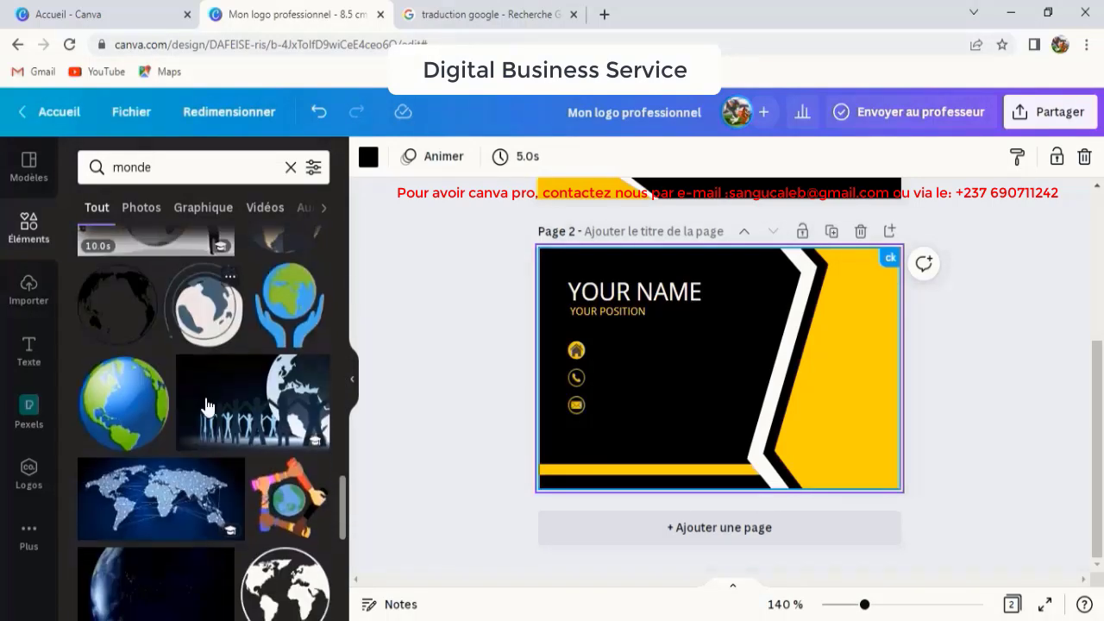
pyautogui.scroll(-2, 207, 404)
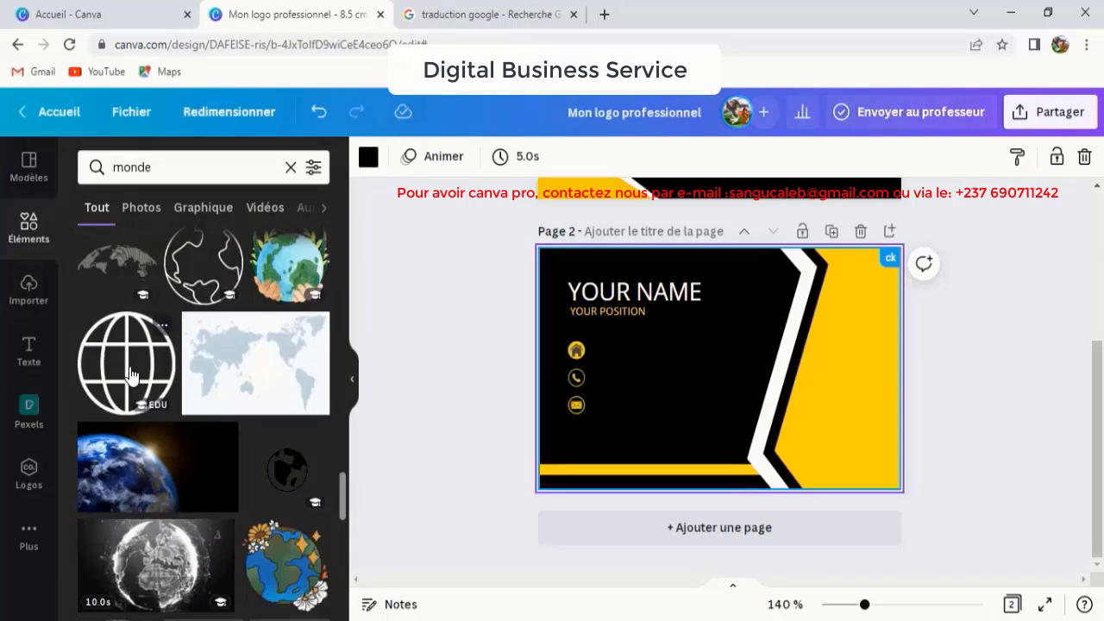
pyautogui.click(129, 374)
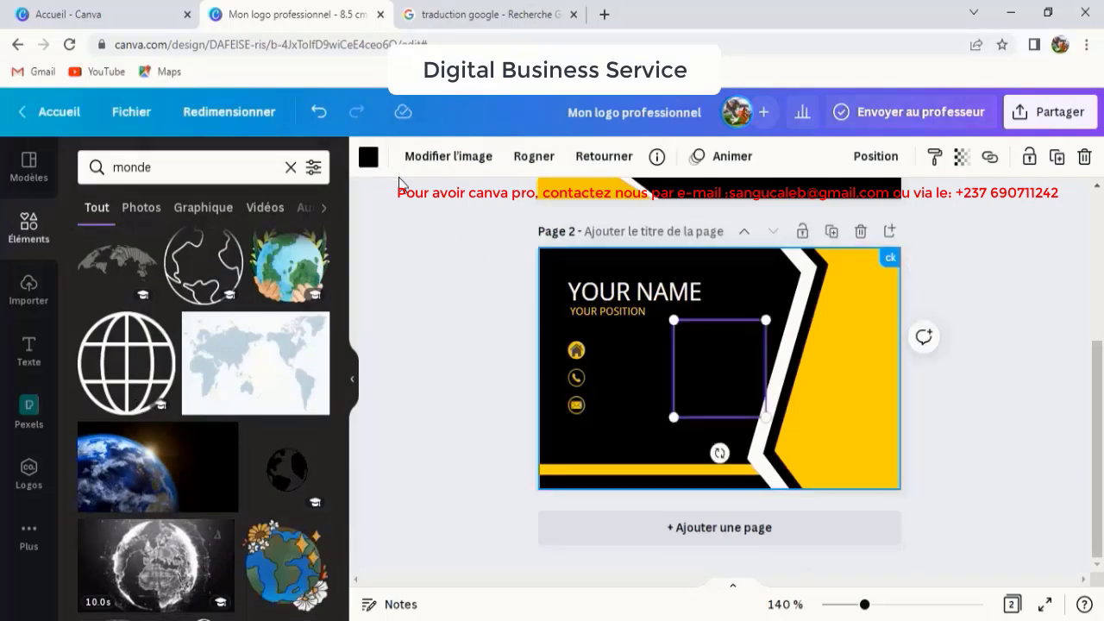
pyautogui.click(368, 156)
pyautogui.click(240, 248)
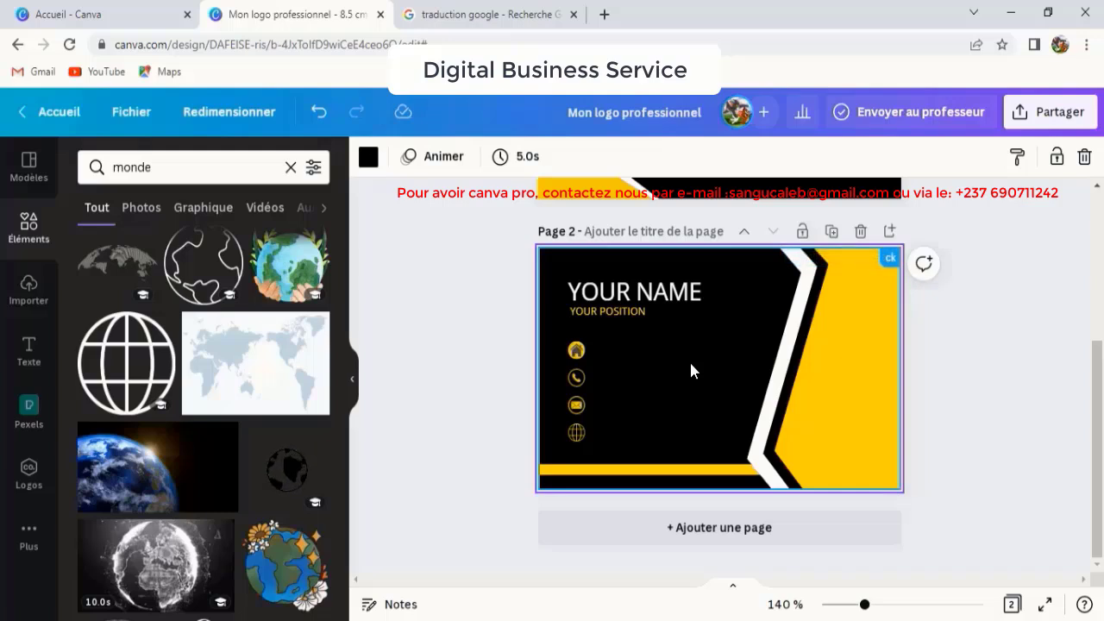
pyautogui.click(29, 352)
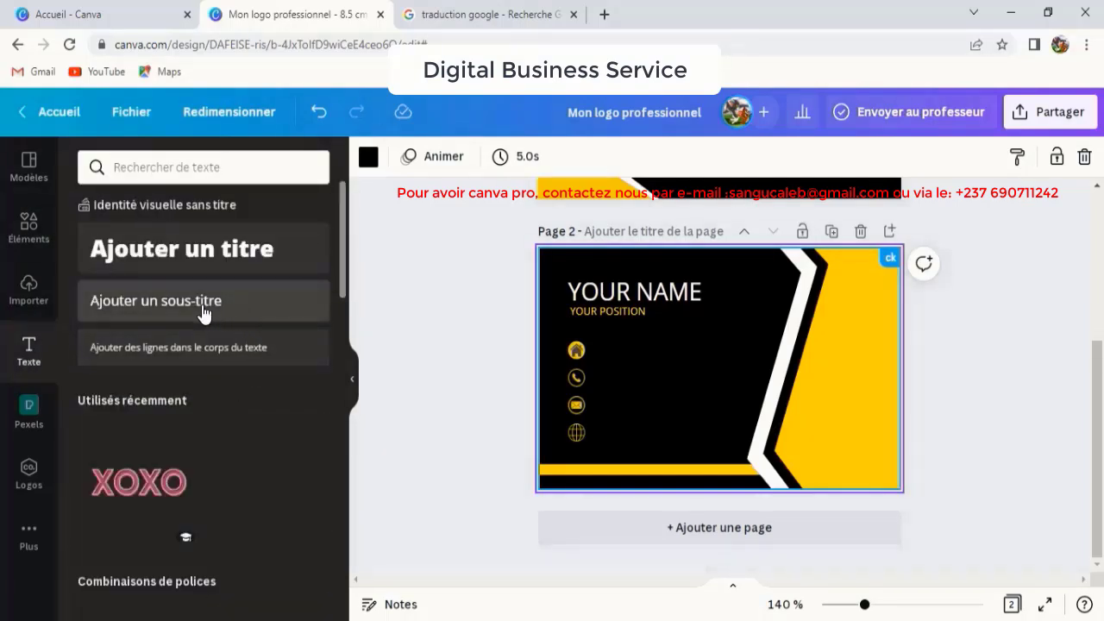
pyautogui.click(198, 310)
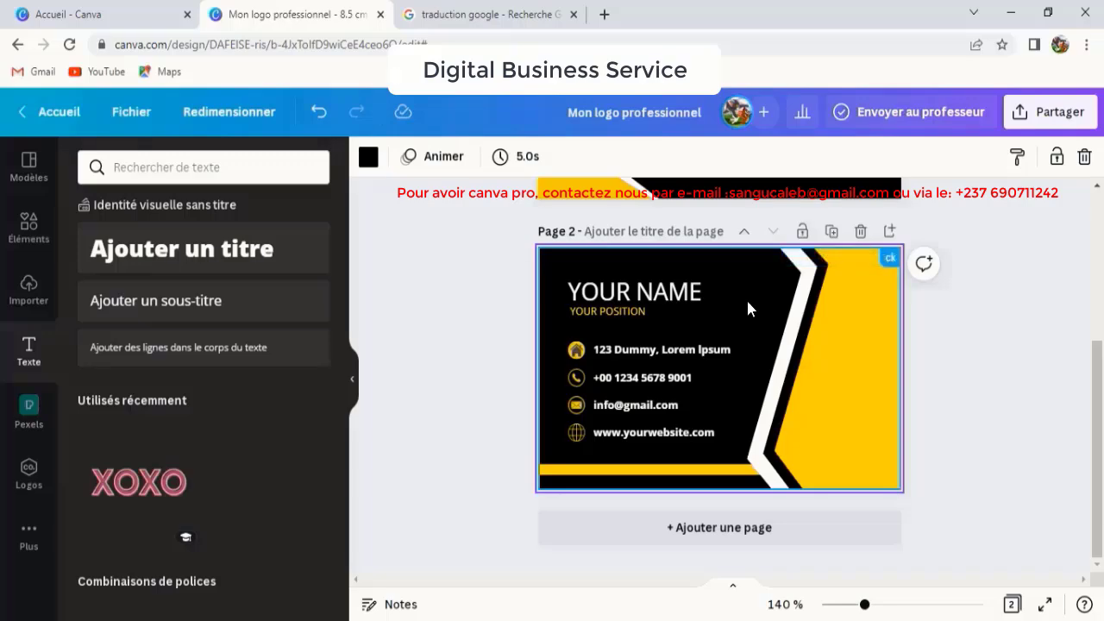
# Check both card pages, then download all pages as PNG at size 1.
pyautogui.scroll(3, 746, 298)
pyautogui.scroll(1, 748, 309)
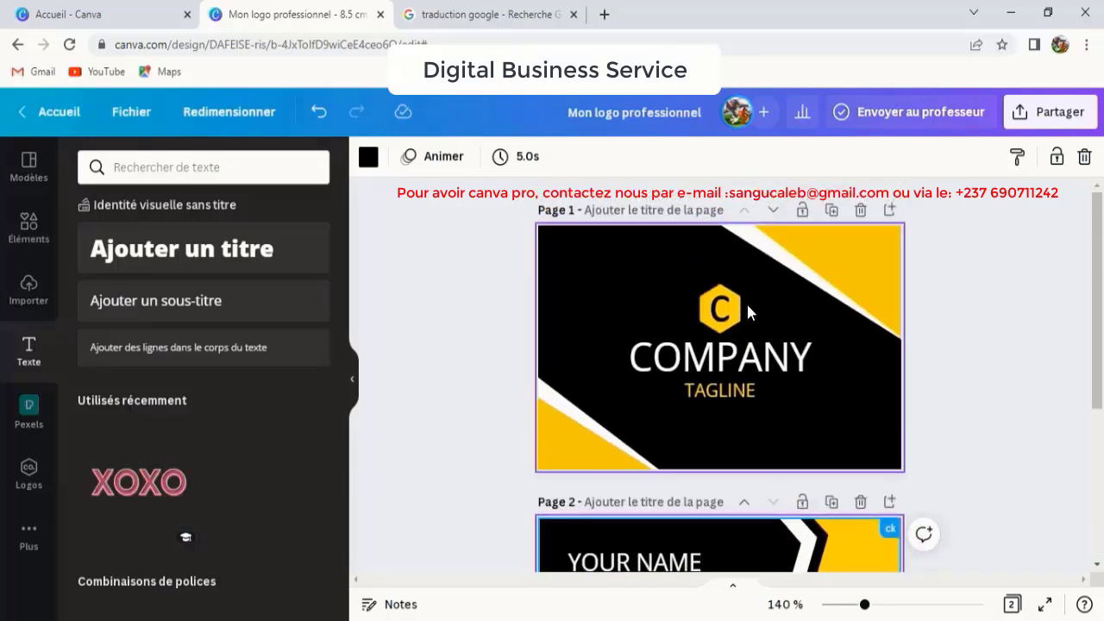
pyautogui.scroll(-2, 747, 302)
pyautogui.scroll(-3, 748, 312)
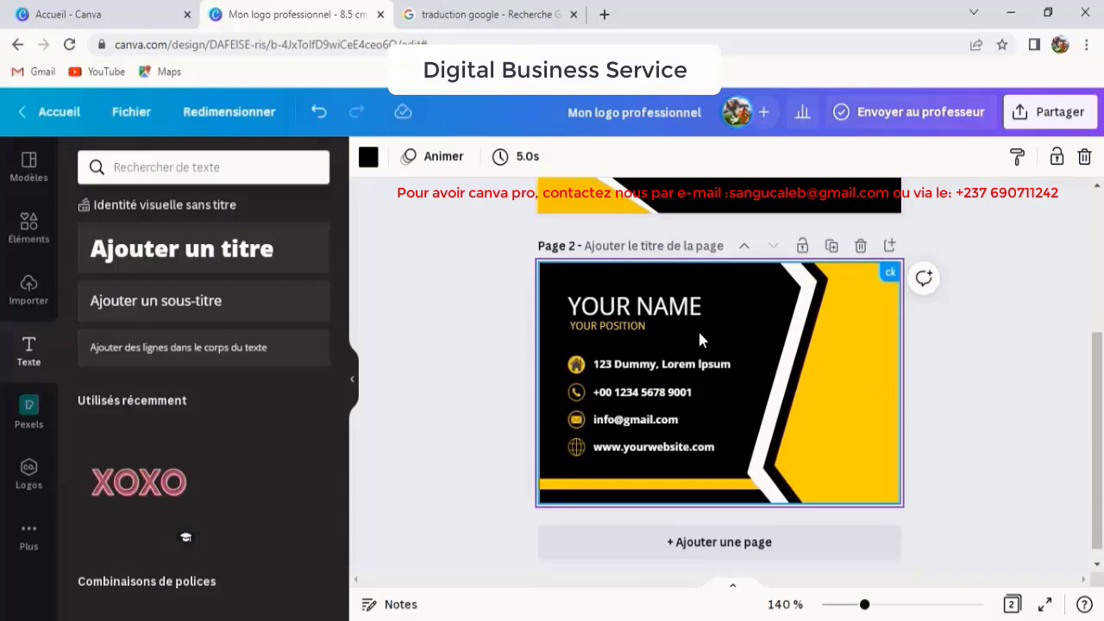
pyautogui.click(934, 388)
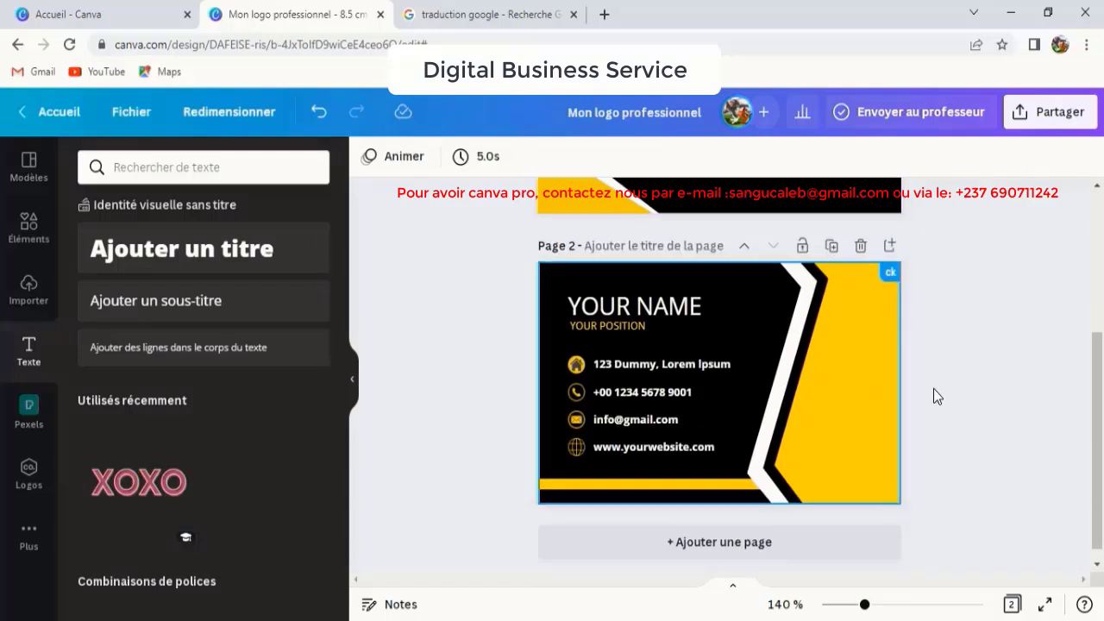
pyautogui.click(1052, 126)
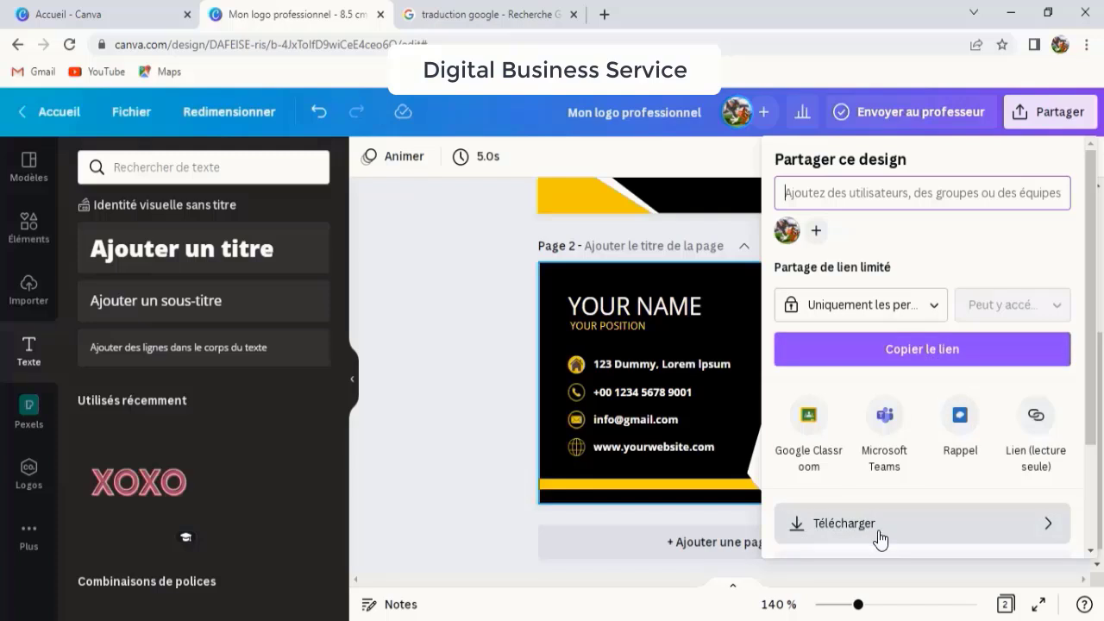
pyautogui.click(830, 536)
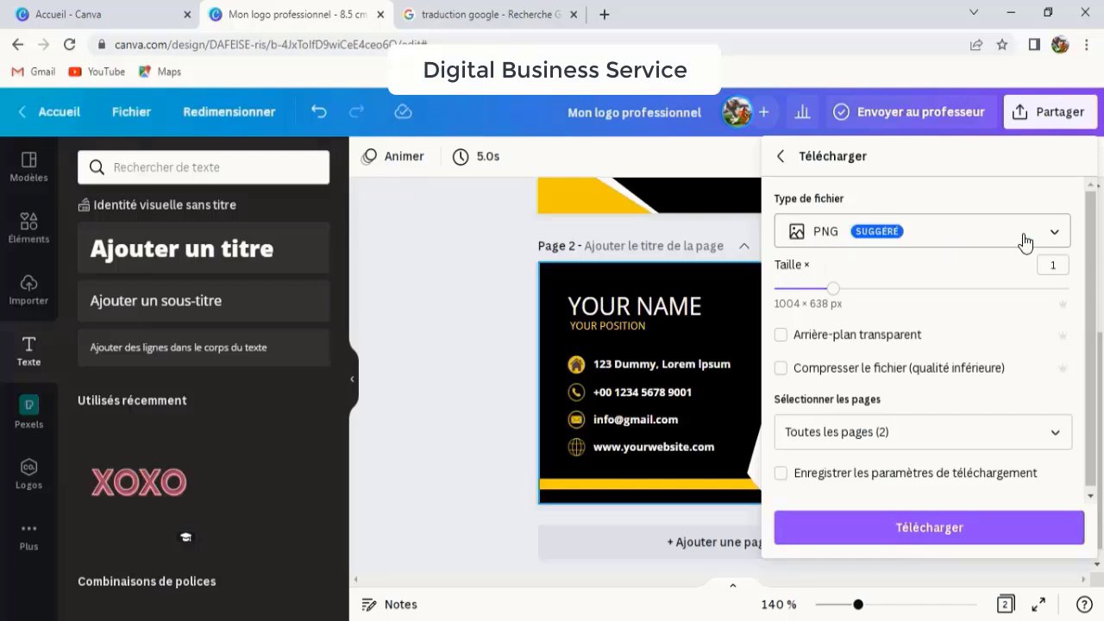
pyautogui.click(1054, 237)
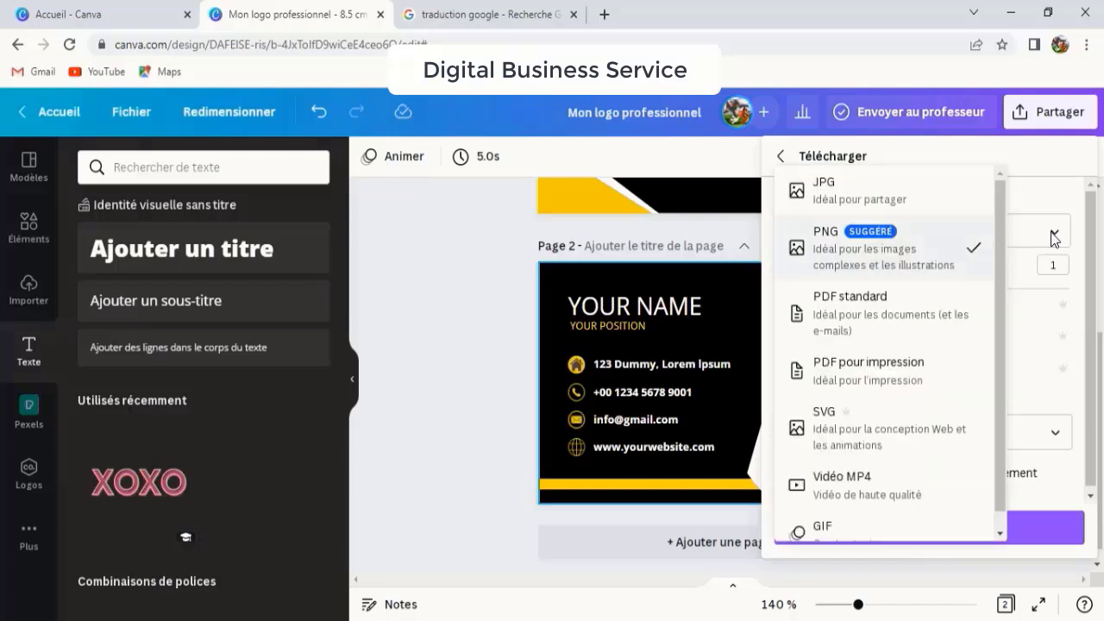
pyautogui.click(893, 251)
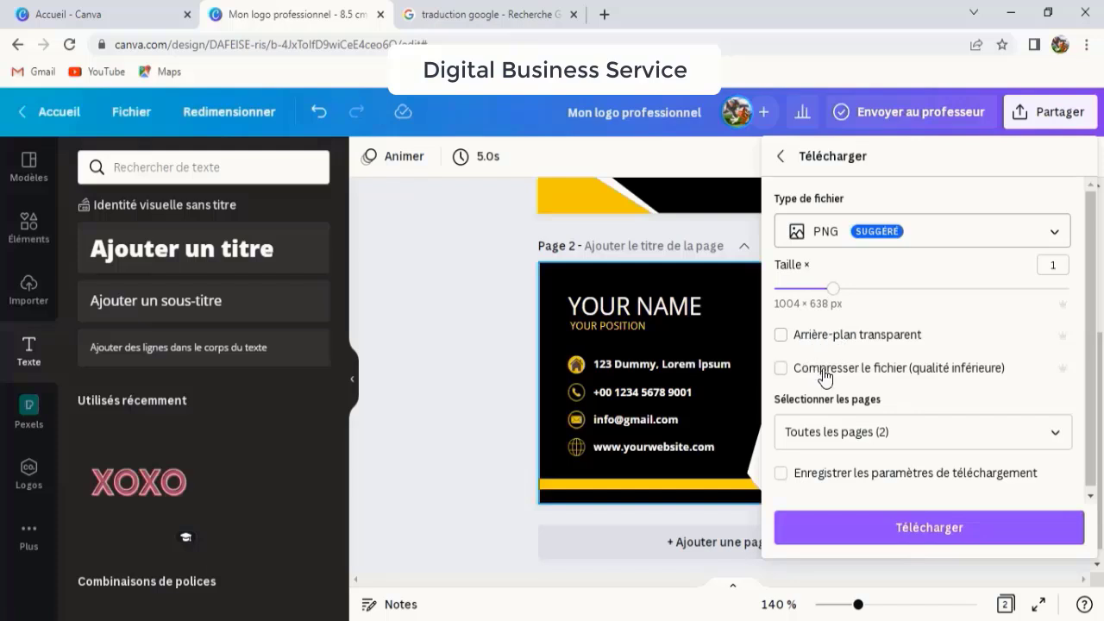
pyautogui.click(936, 535)
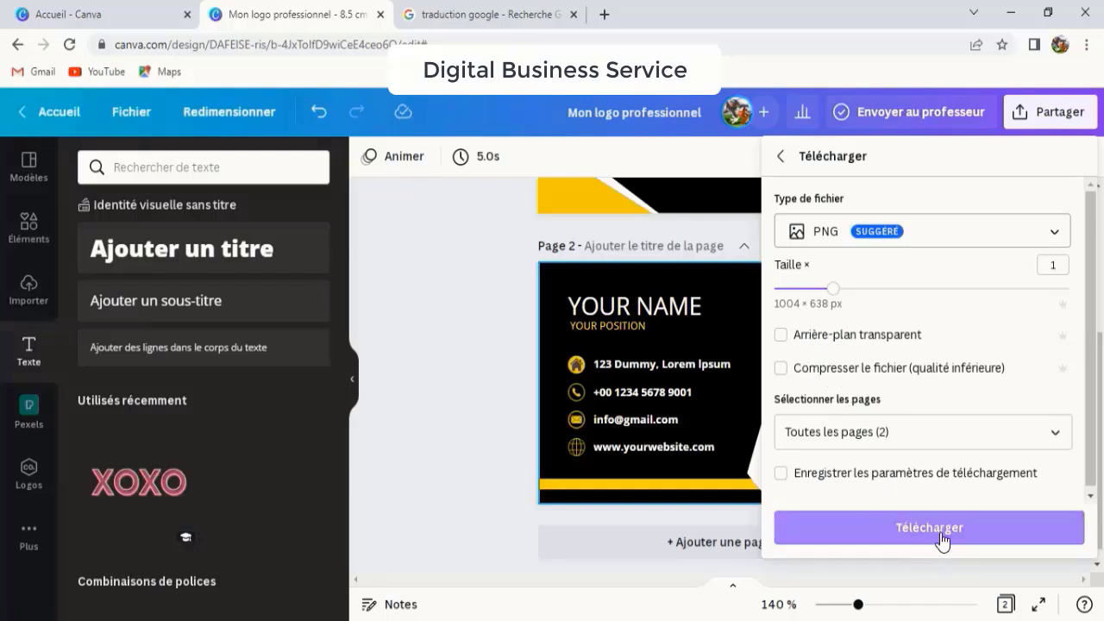